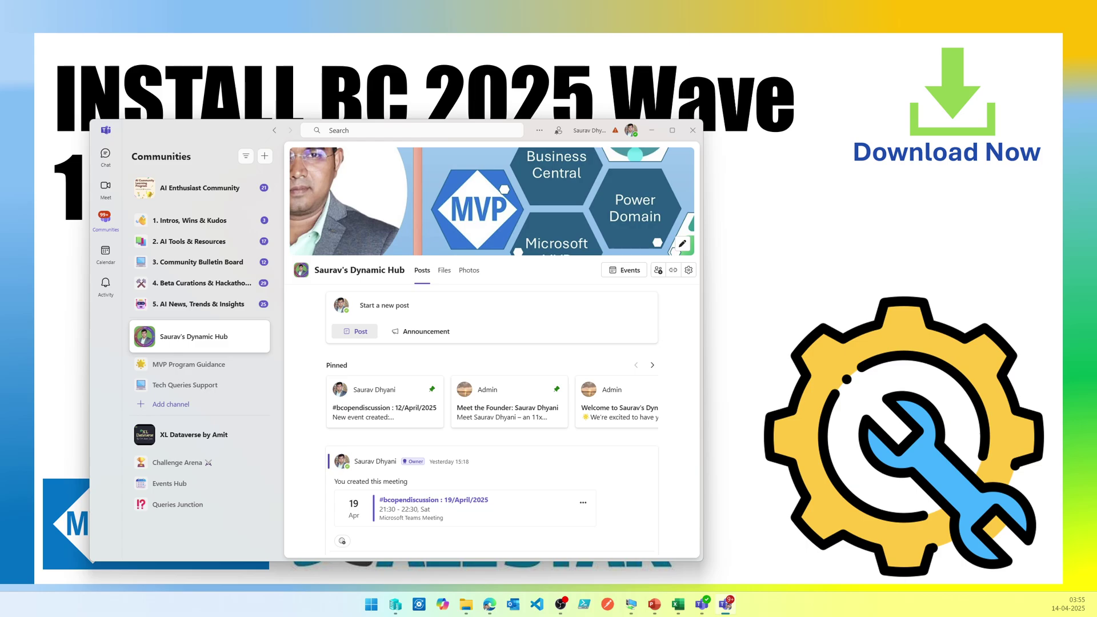
View the Tech Queries Support channel of the Teams community and return to the community's main page.
left_click(230, 387)
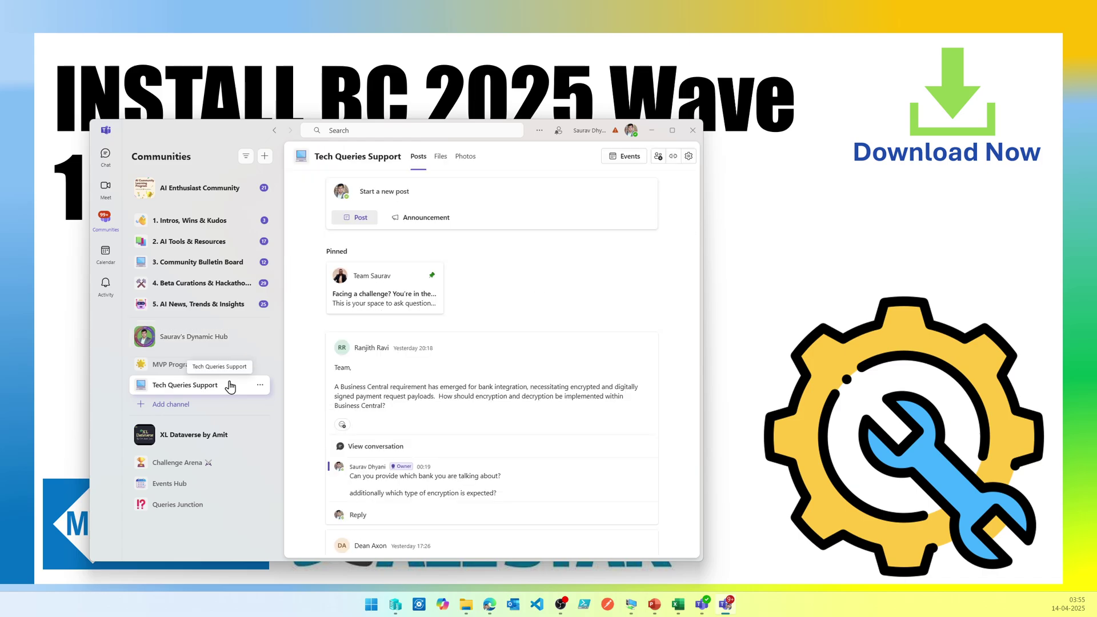
left_click(225, 344)
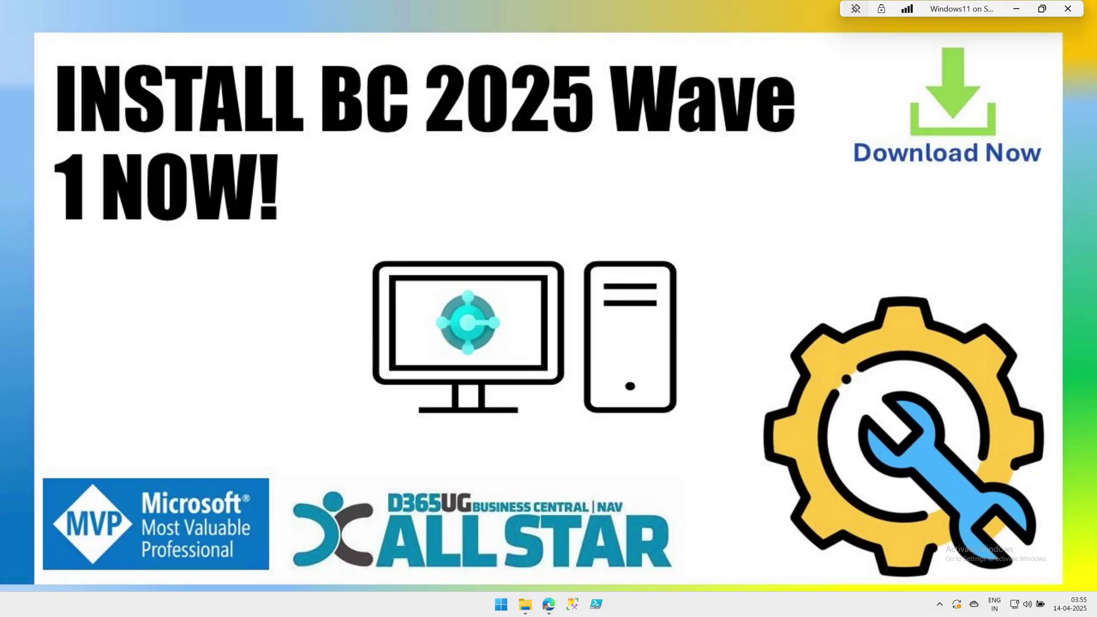
In Edge, examine the on-premises download packages table for Update 26.0 and return to the system requirements page for 2025 release wave 1.
left_click(548, 609)
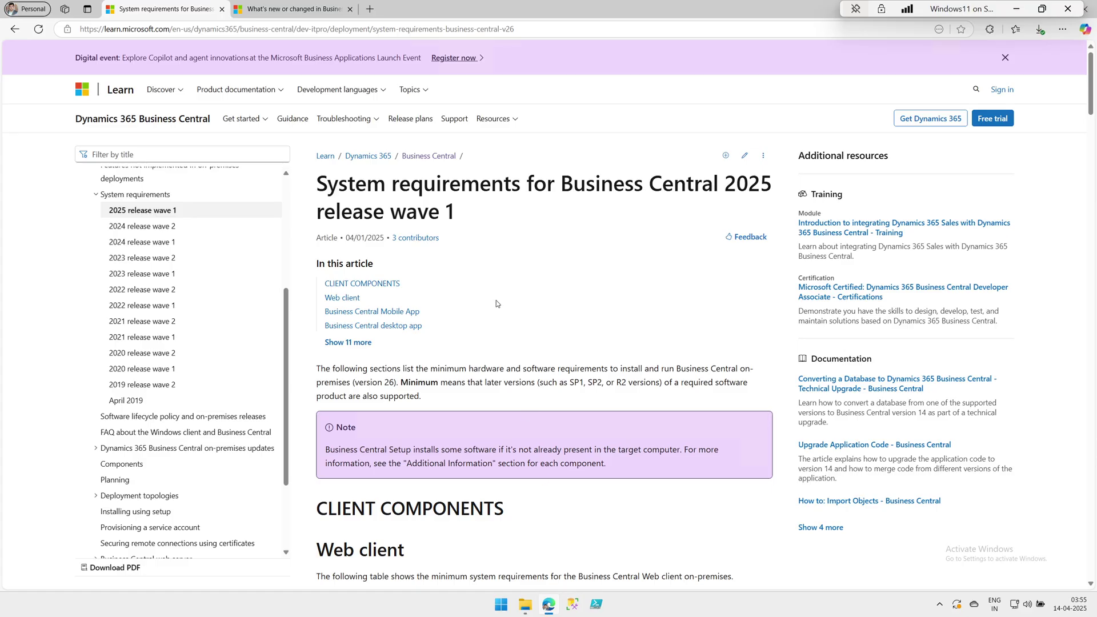
left_click(295, 8)
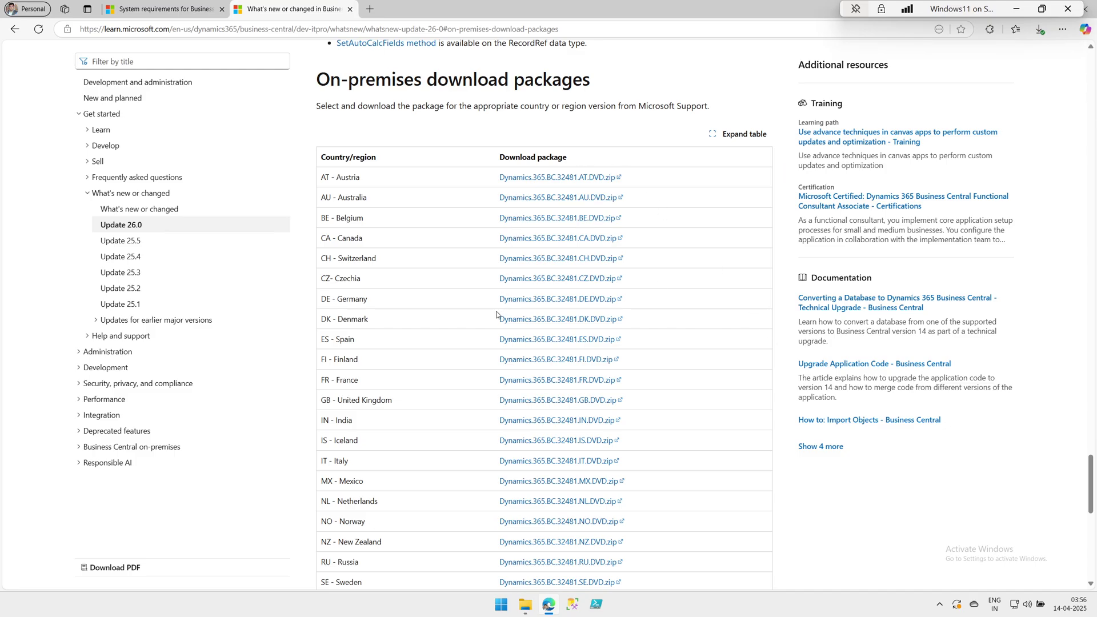
scroll(496, 314, "down", 3)
scroll(496, 314, "up", 8)
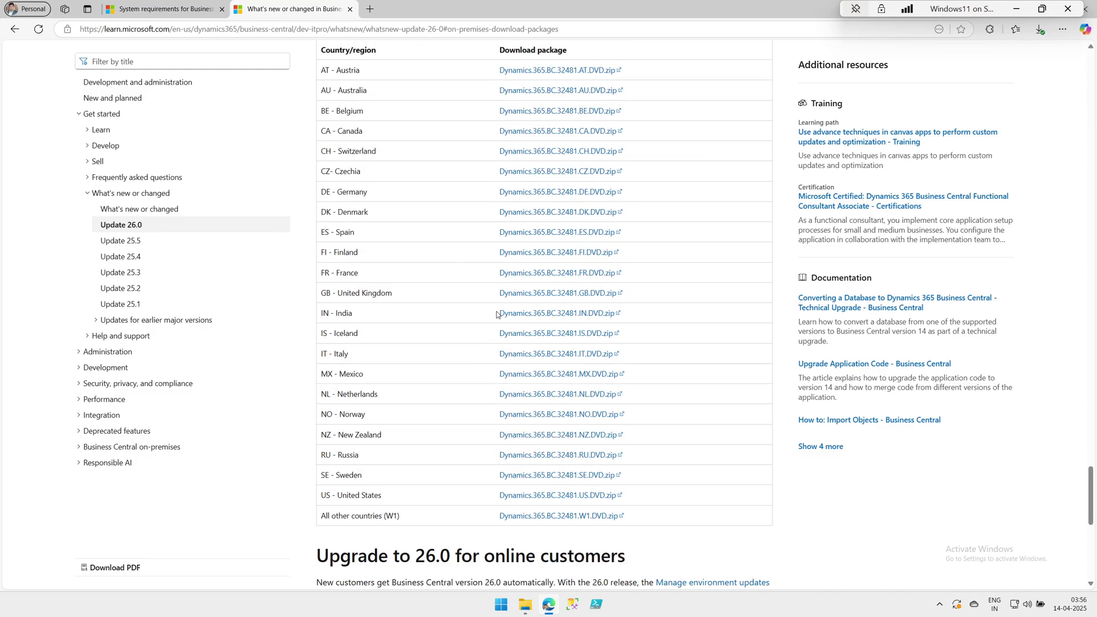
scroll(497, 314, "down", 6)
scroll(496, 314, "down", 1)
scroll(496, 314, "up", 2)
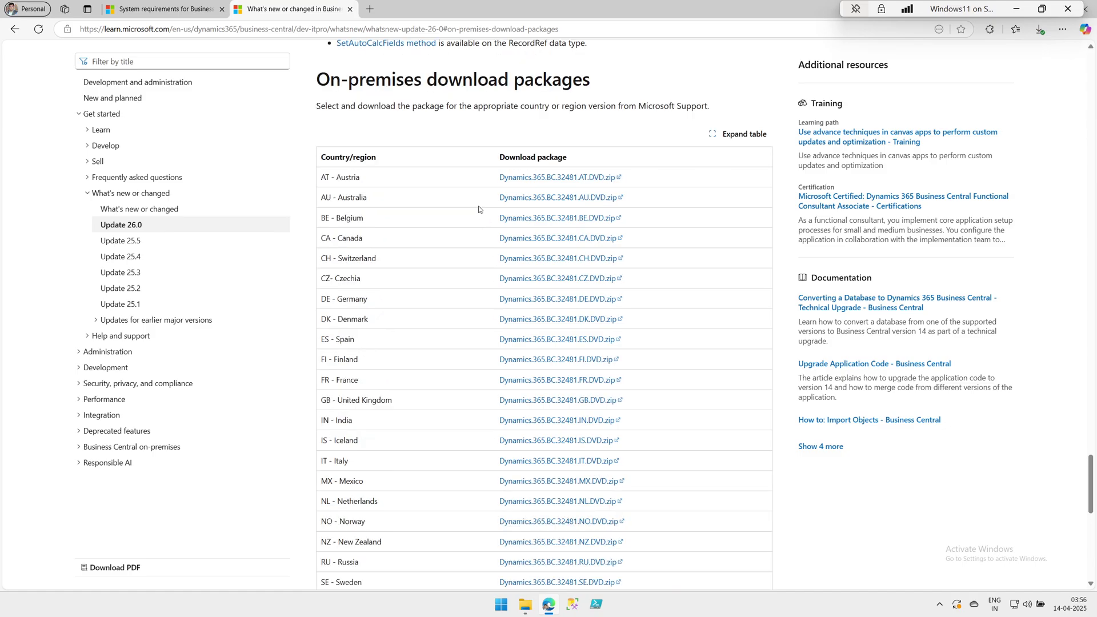
left_click(182, 4)
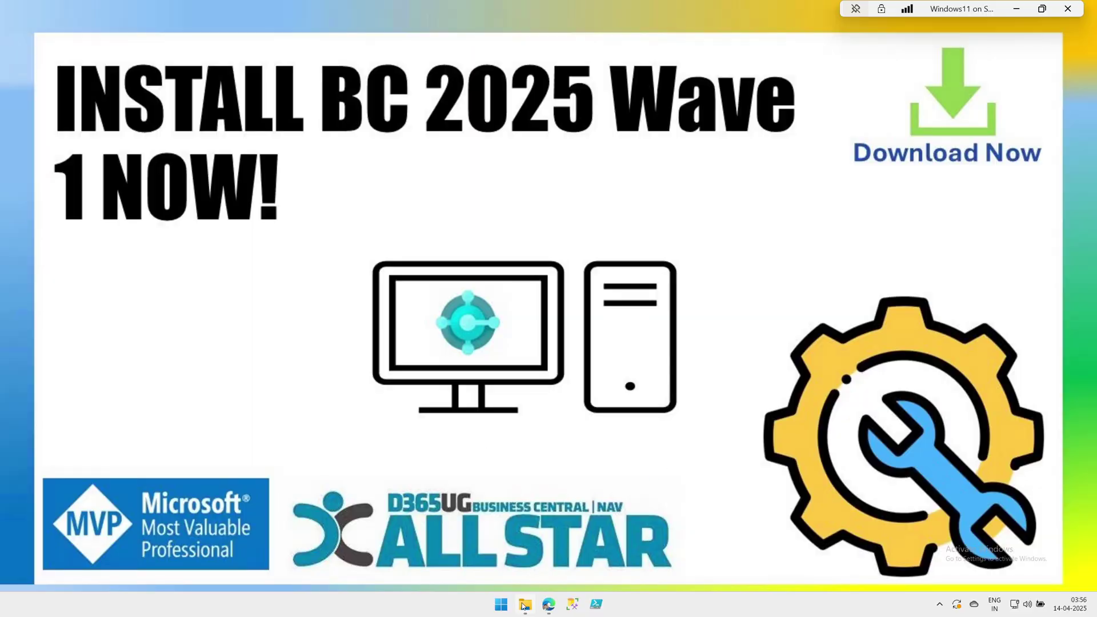
In File Explorer, move the Dynamics.365.BC.32481.IN.DVD archive from Downloads to Local Disk (E:).
left_click(524, 604)
left_click(317, 106)
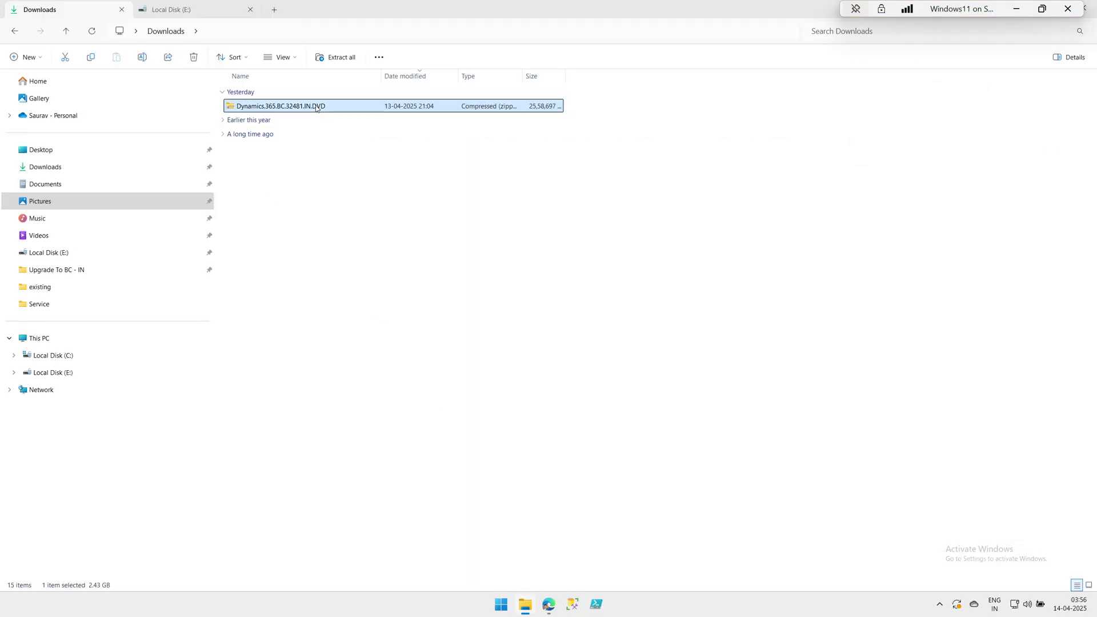
scroll(374, 176, "down", 2)
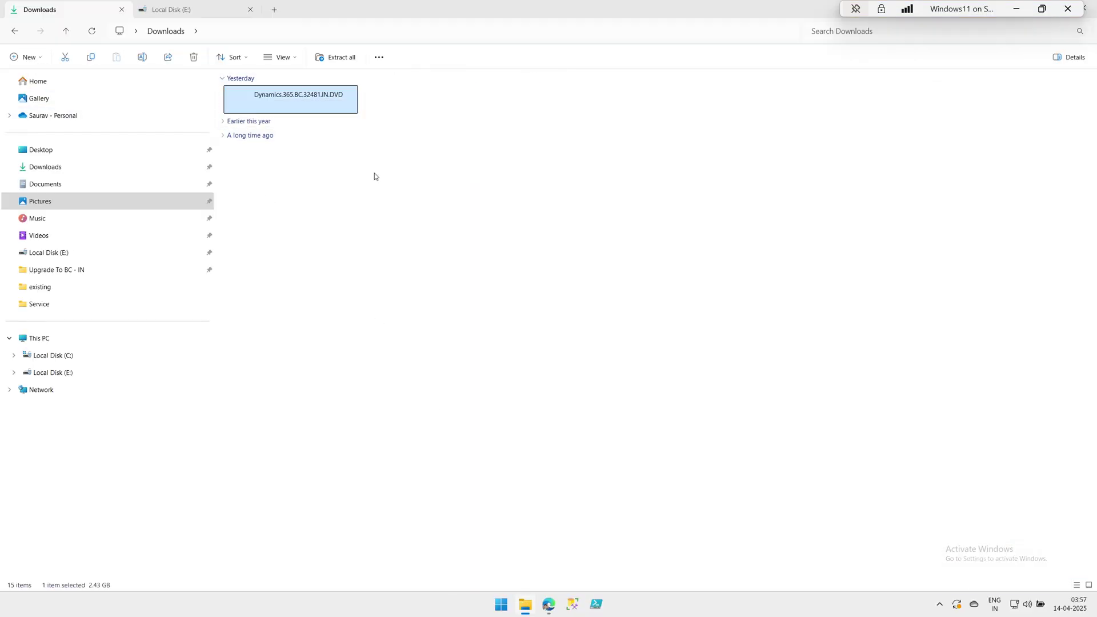
scroll(374, 176, "up", 4)
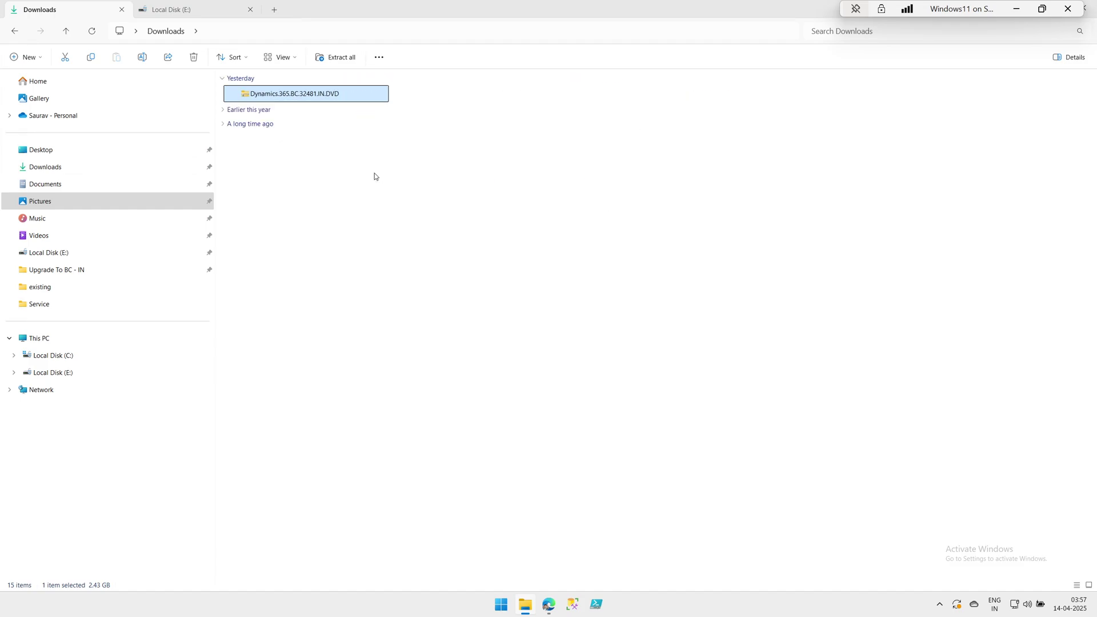
right_click(371, 98)
left_click(387, 110)
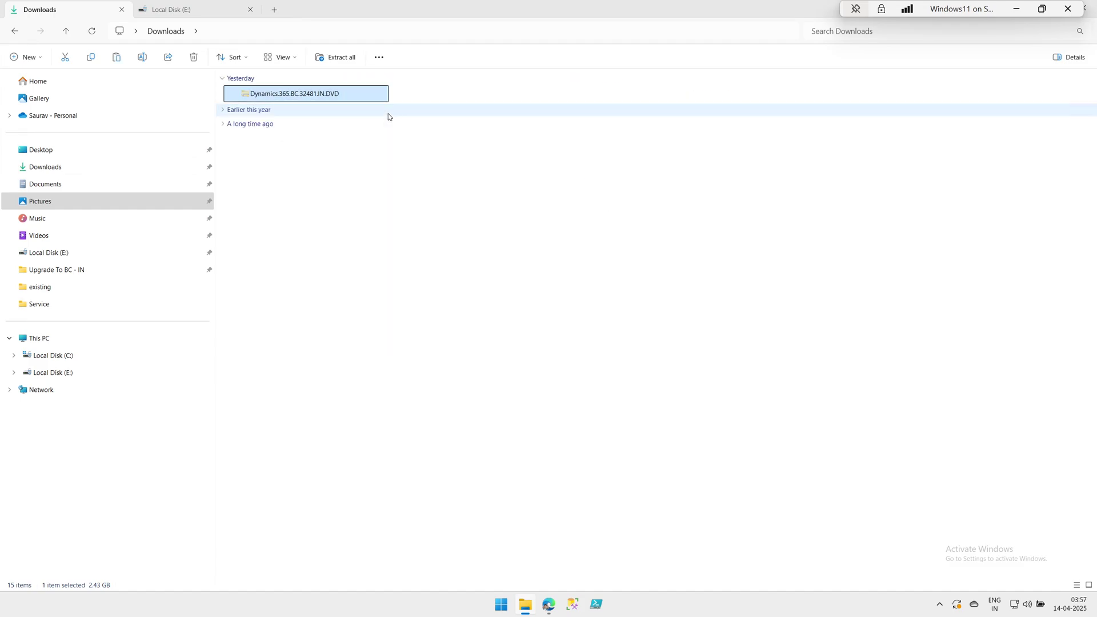
left_click(207, 13)
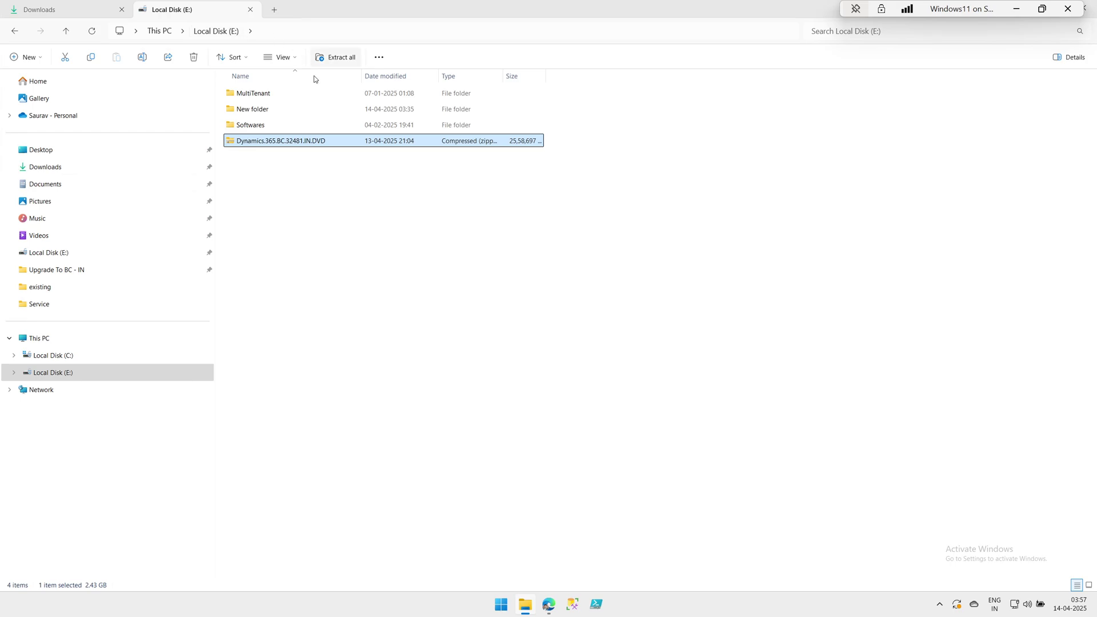
Extract the Dynamics.365.BC.32481.IN.DVD archive to the folder E:\BC26-IN.
right_click(301, 144)
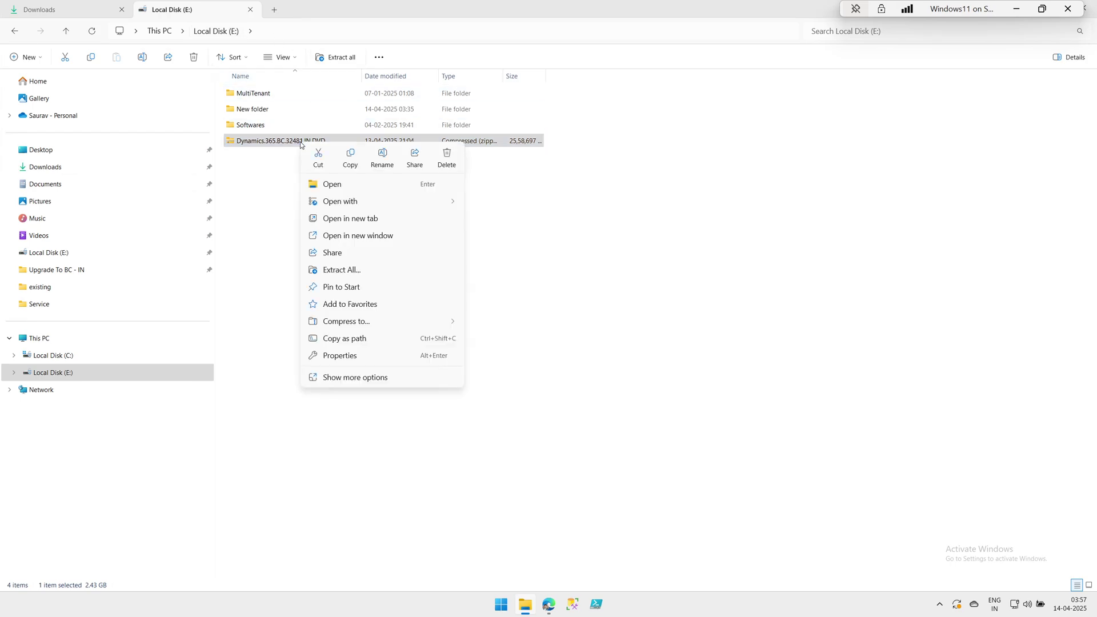
left_click(346, 269)
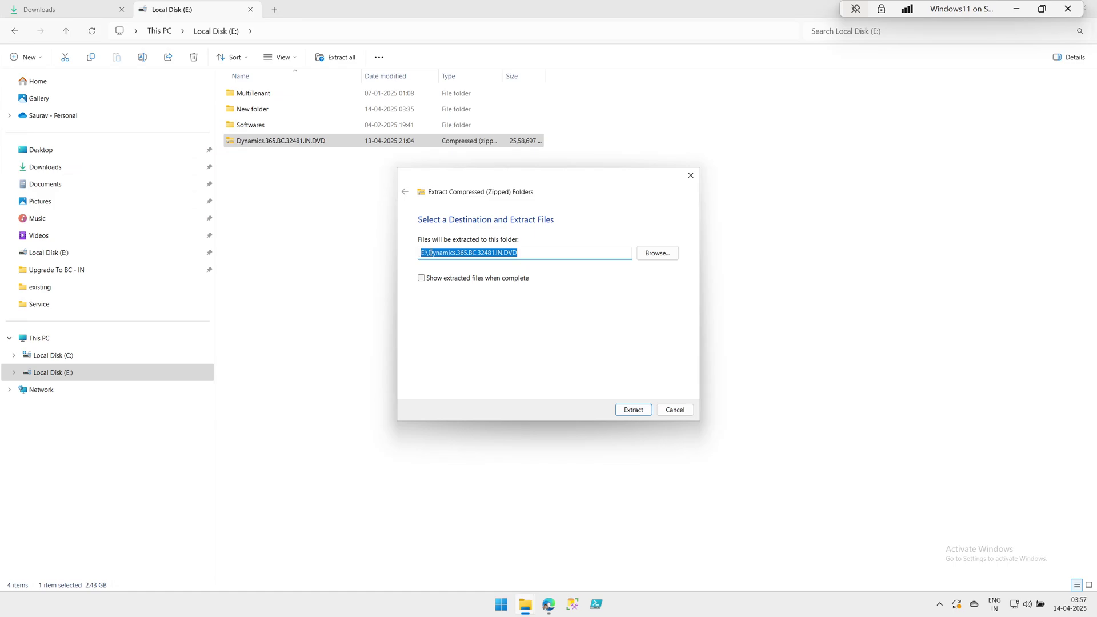
left_click_drag(427, 252, 537, 251)
type("BC")
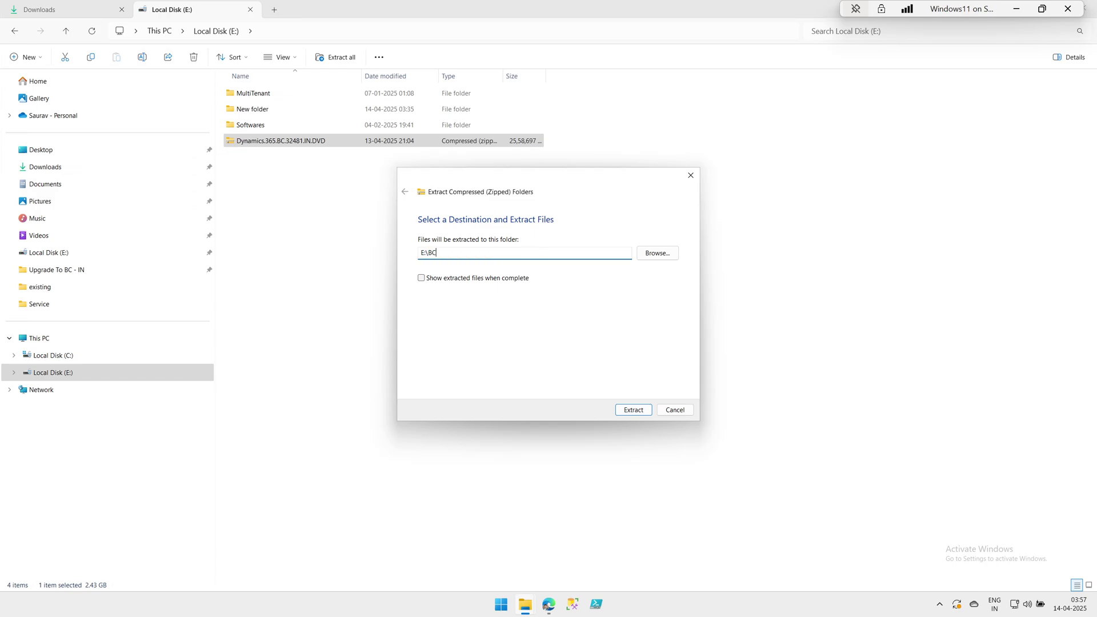
type("26-IN")
left_click(634, 411)
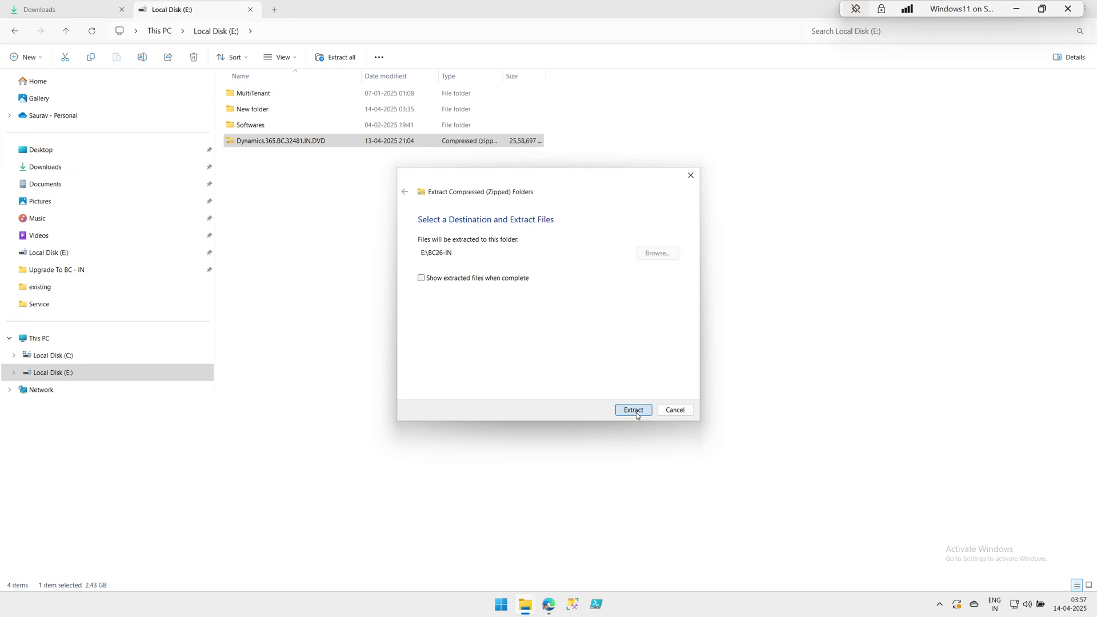
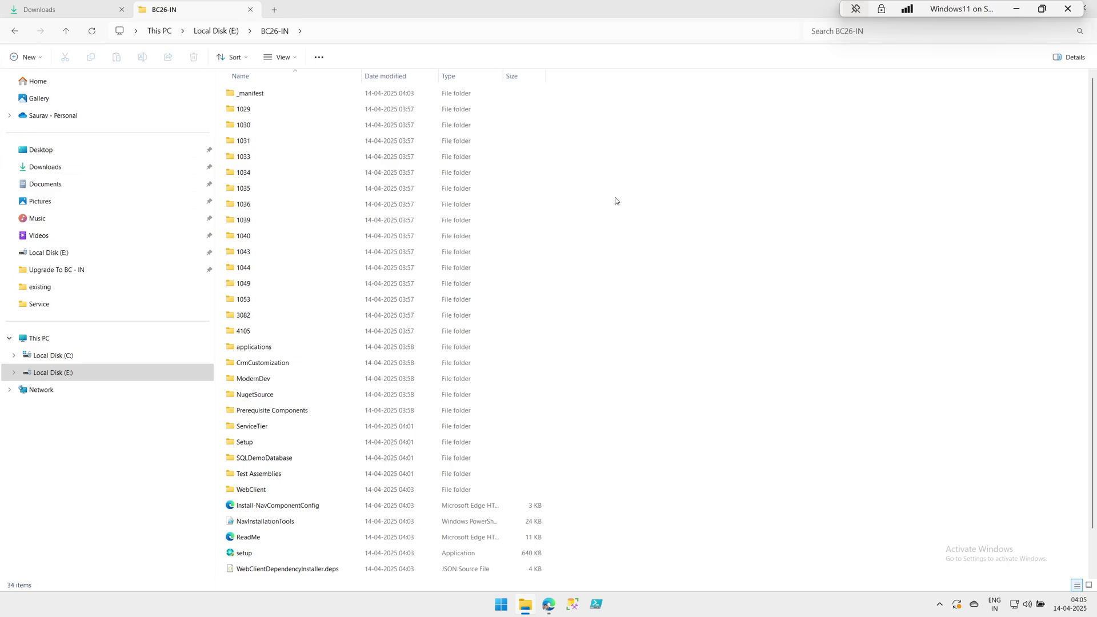
Display the BC26-IN folder's contents as large icons and narrow the navigation pane to a thin strip.
scroll(615, 201, "up", 2, "ctrl")
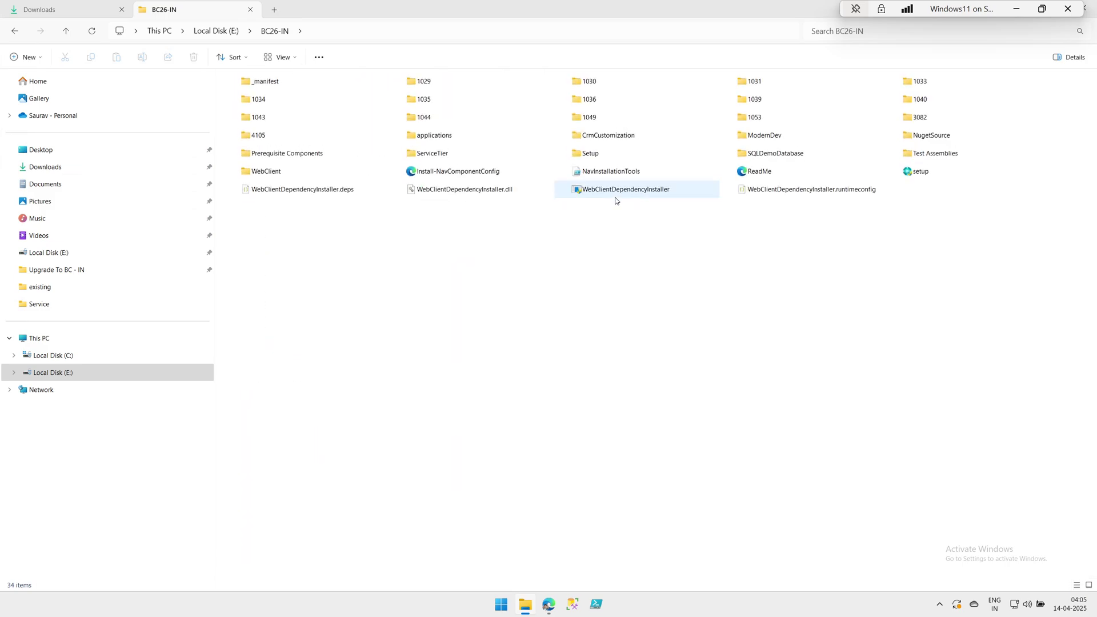
scroll(615, 200, "up", 4, "ctrl")
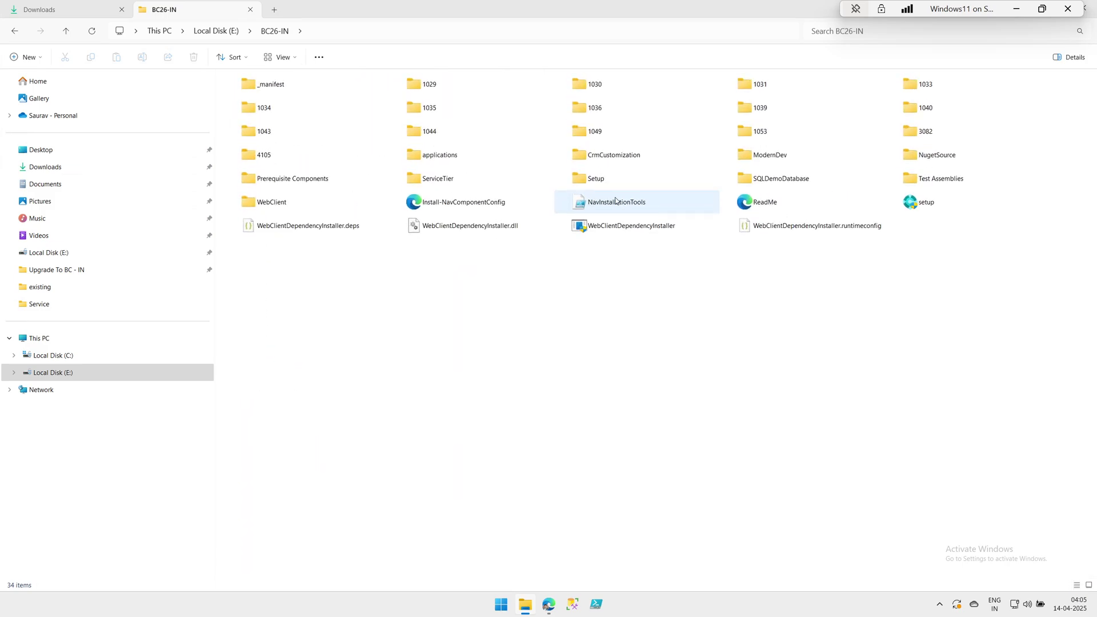
scroll(615, 201, "up", 5, "ctrl")
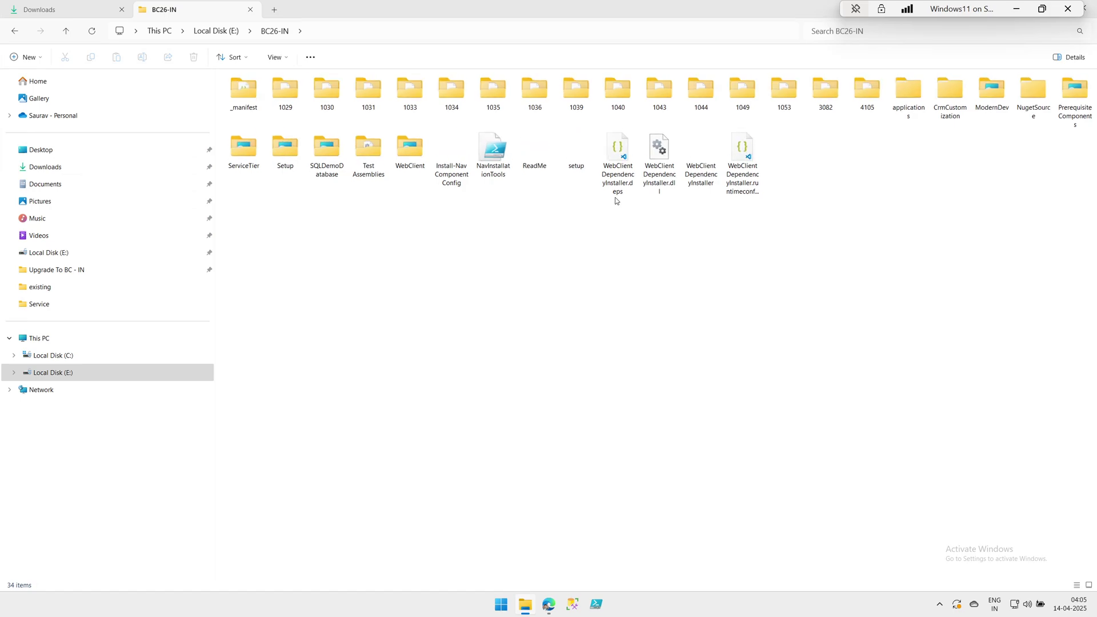
scroll(615, 201, "down", 1, "ctrl")
left_click_drag(214, 246, 32, 246)
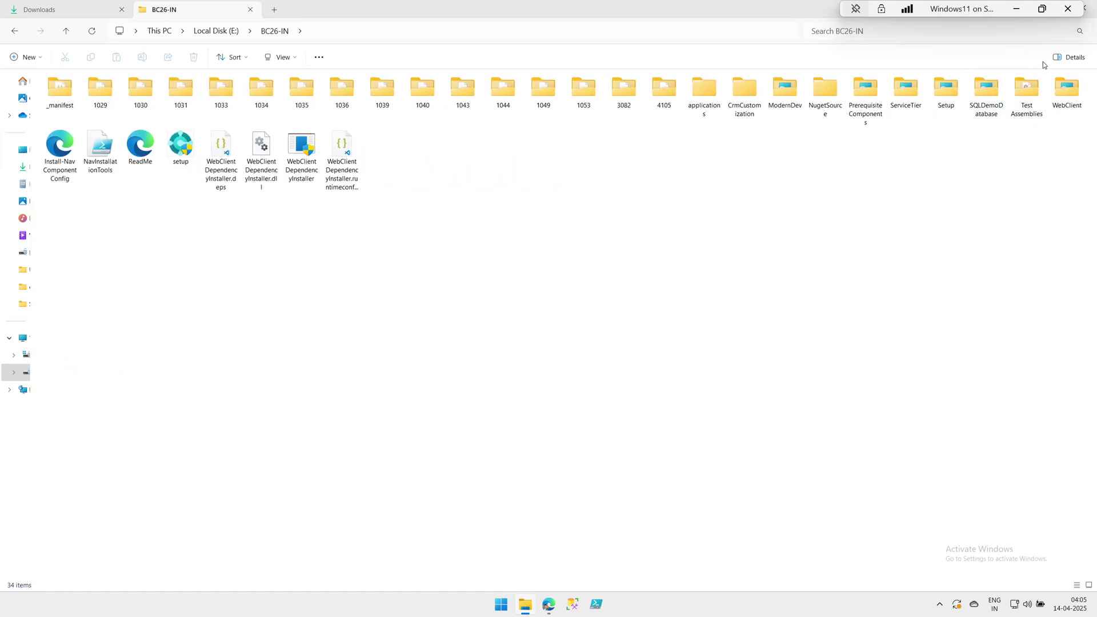
left_click(292, 63)
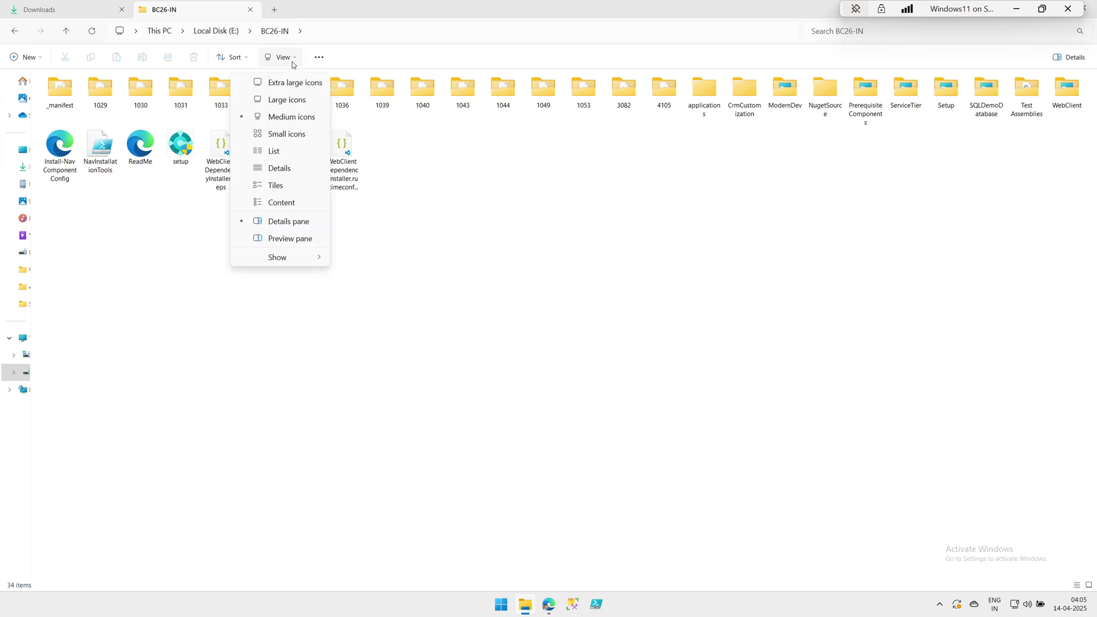
left_click(292, 100)
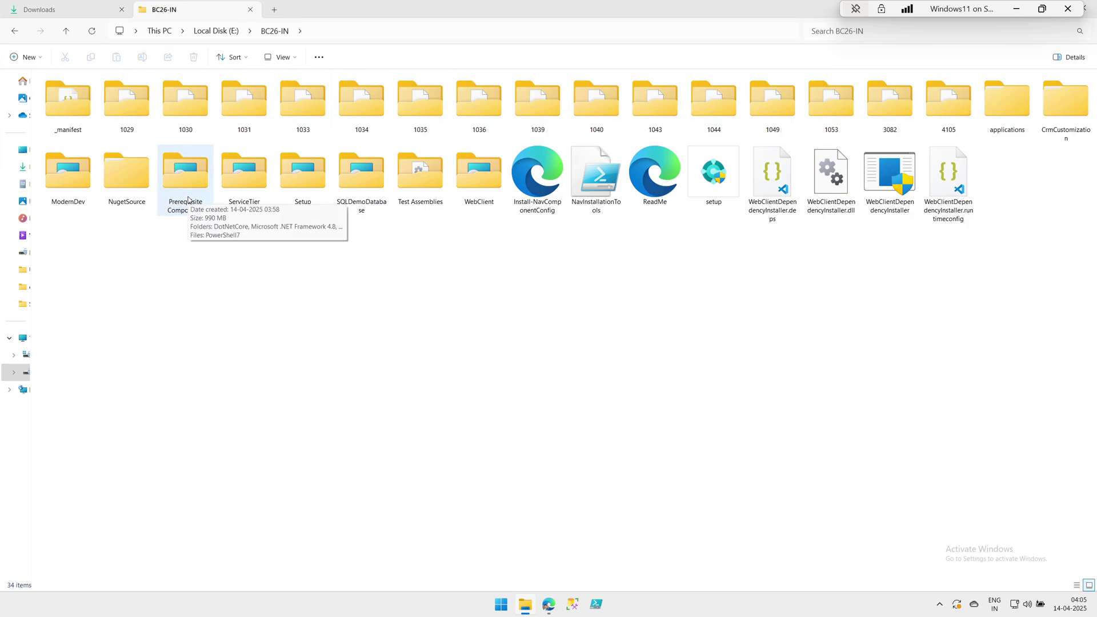
Examine the Prerequisite Components folder, including its Microsoft SQL Server subfolder, and return to the BC26-IN folder.
double_click(188, 199)
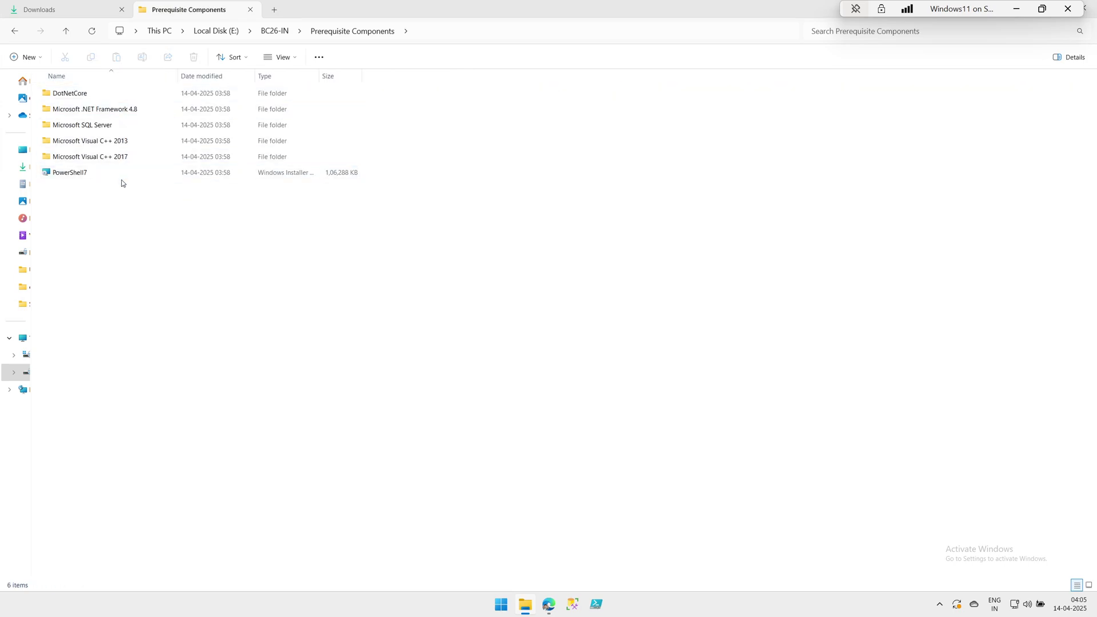
left_click(134, 91)
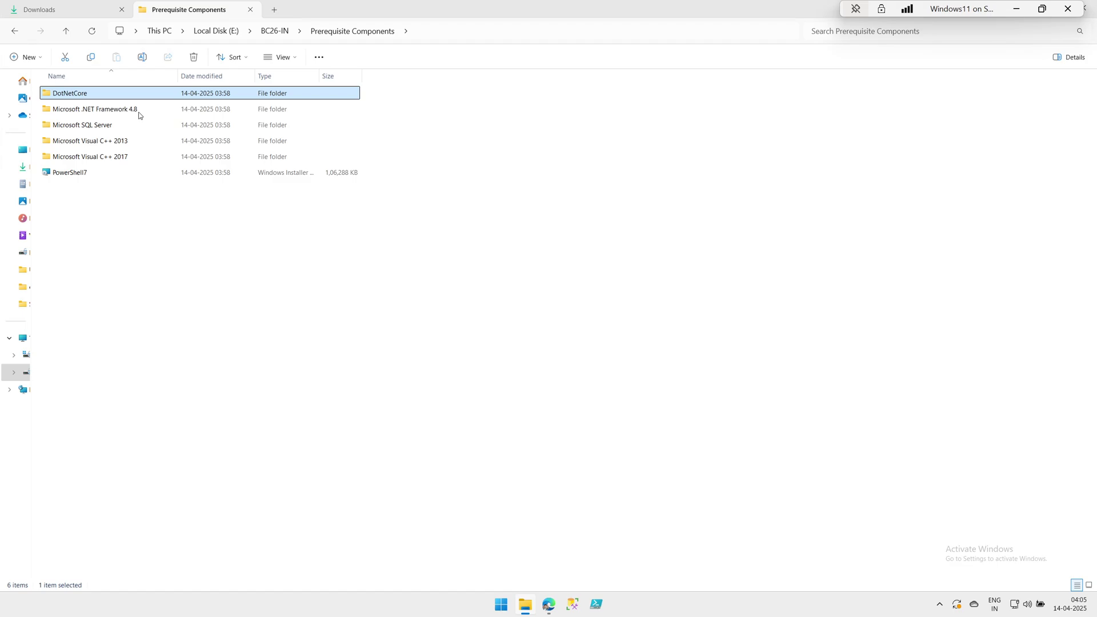
left_click(134, 115)
left_click(132, 131, "ctrl")
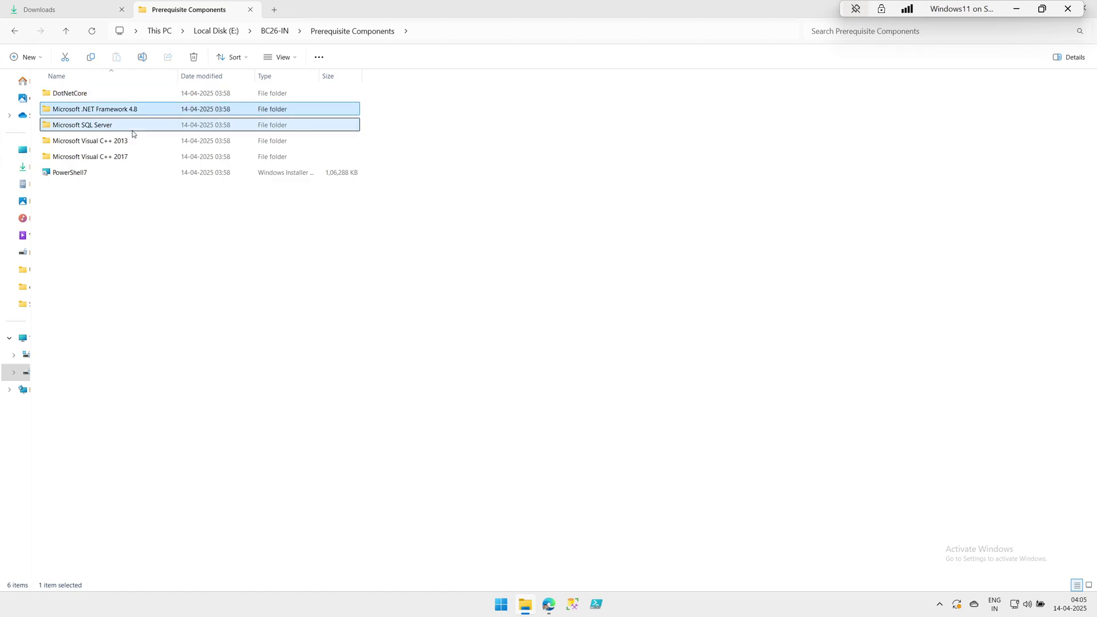
left_click(132, 140)
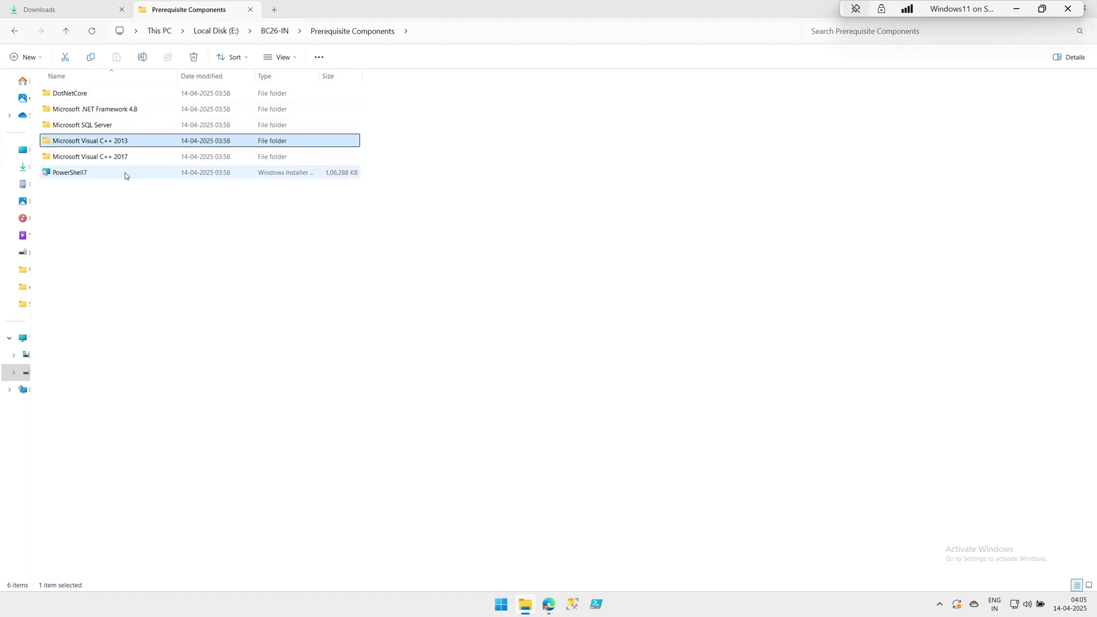
left_click(126, 174)
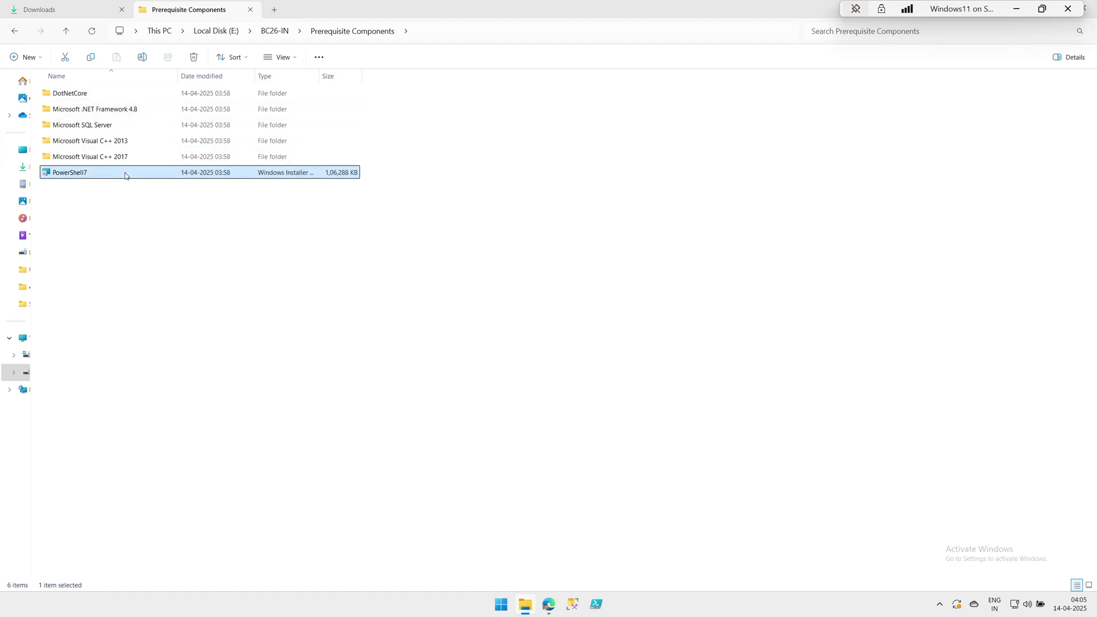
double_click(127, 123)
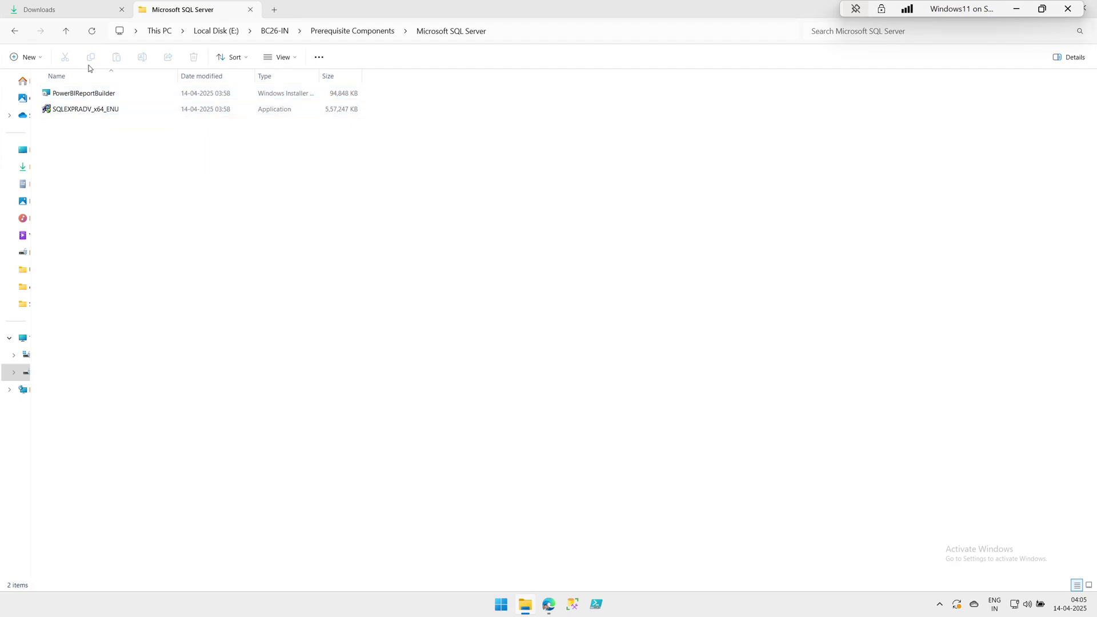
left_click(16, 29)
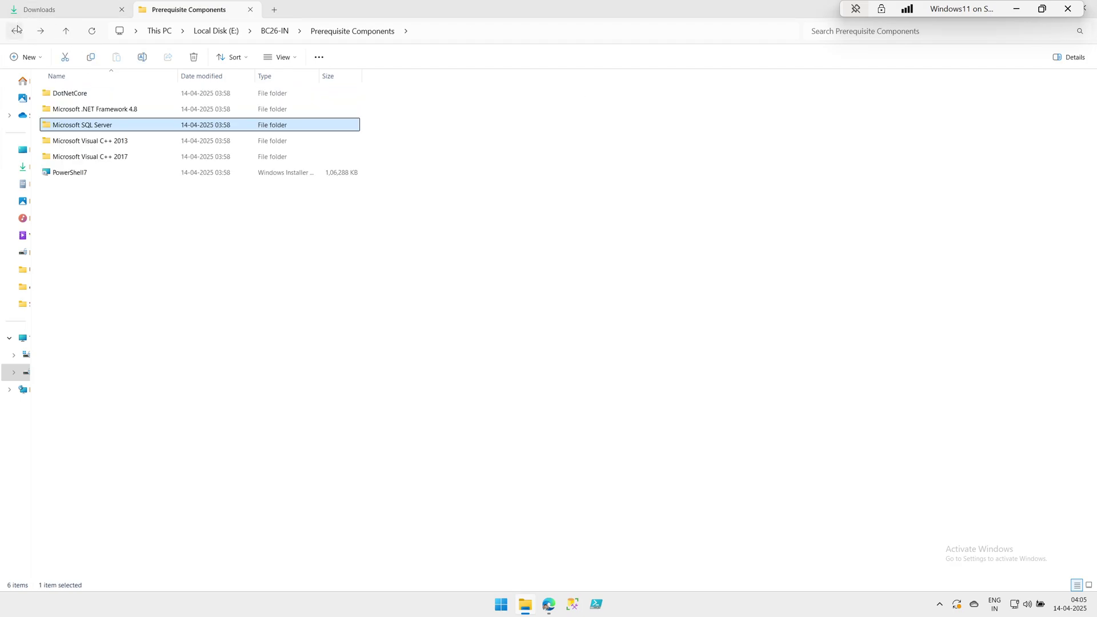
left_click(17, 29)
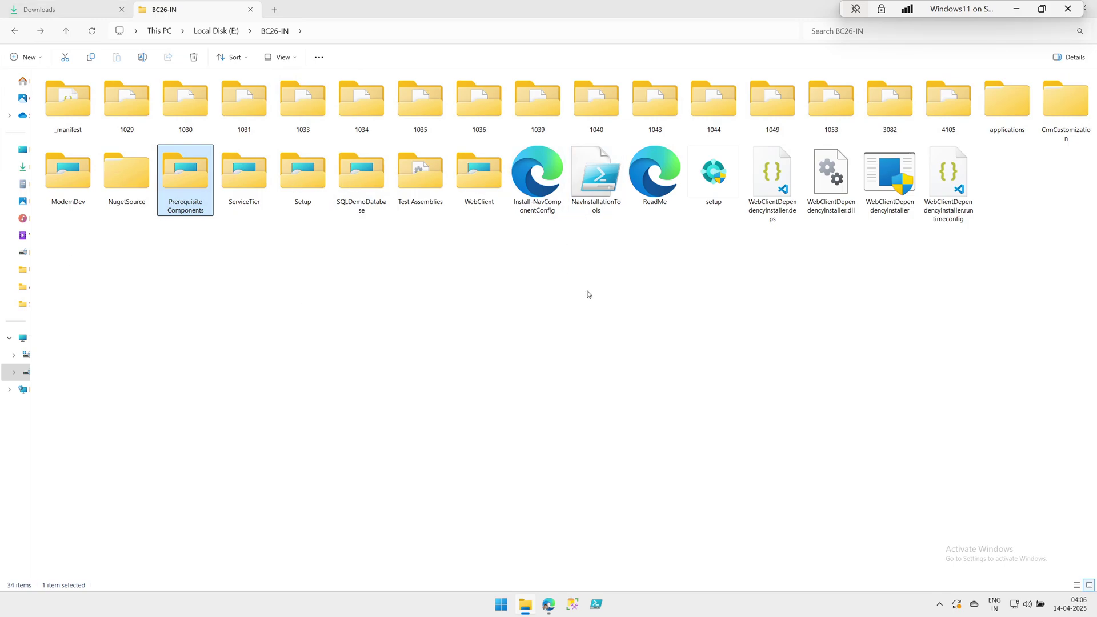
Run the Business Central setup application in BC26-IN as administrator and allow it to make changes to the device.
left_click(729, 185)
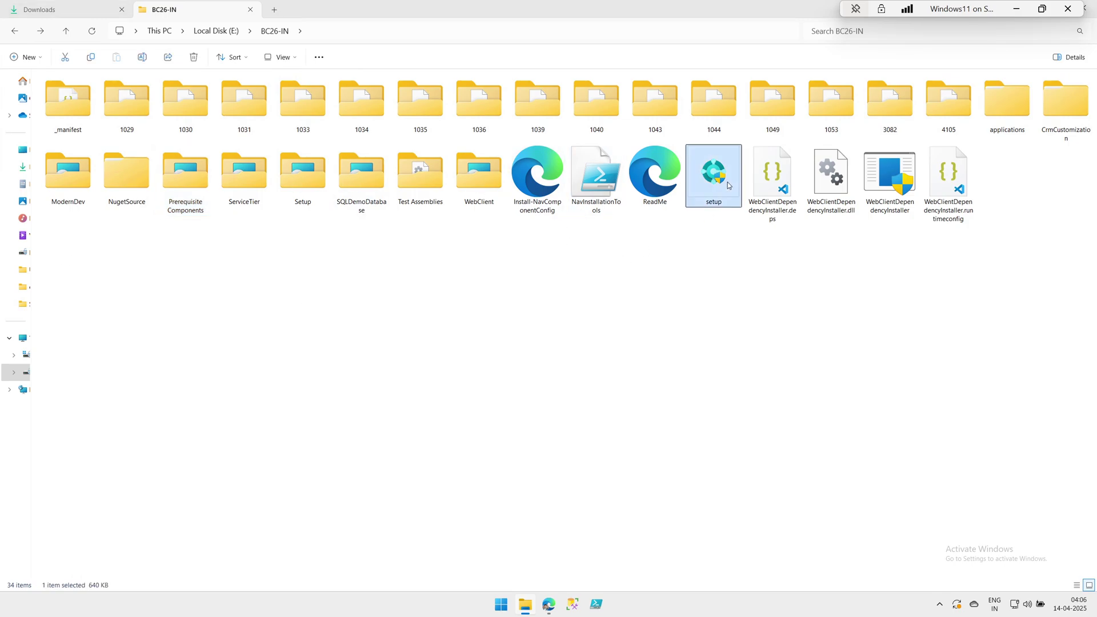
right_click(728, 185)
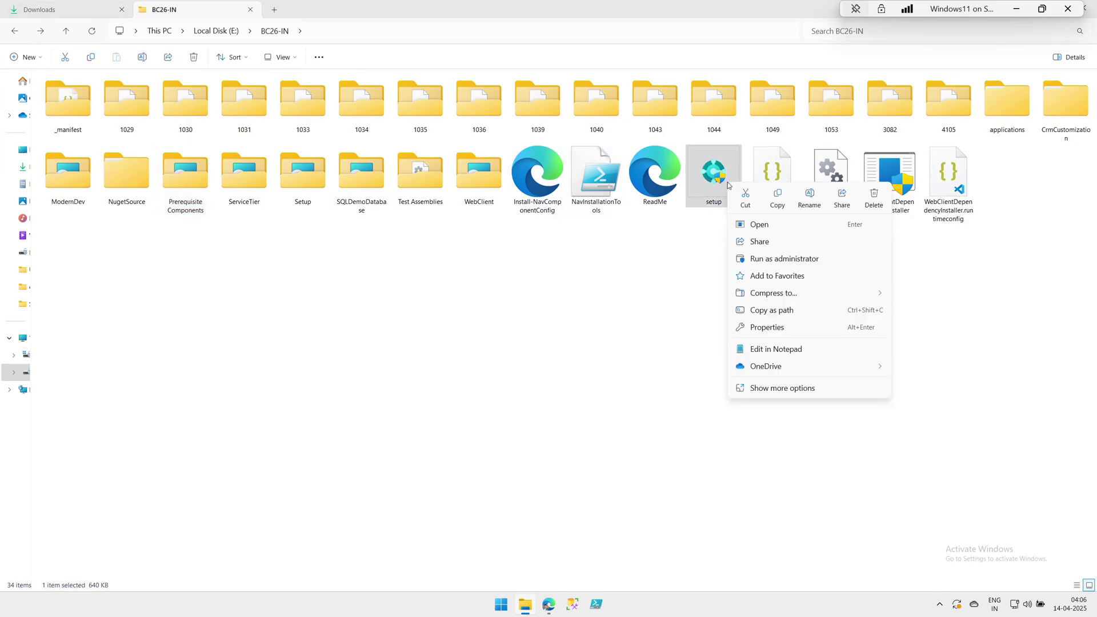
left_click(755, 263)
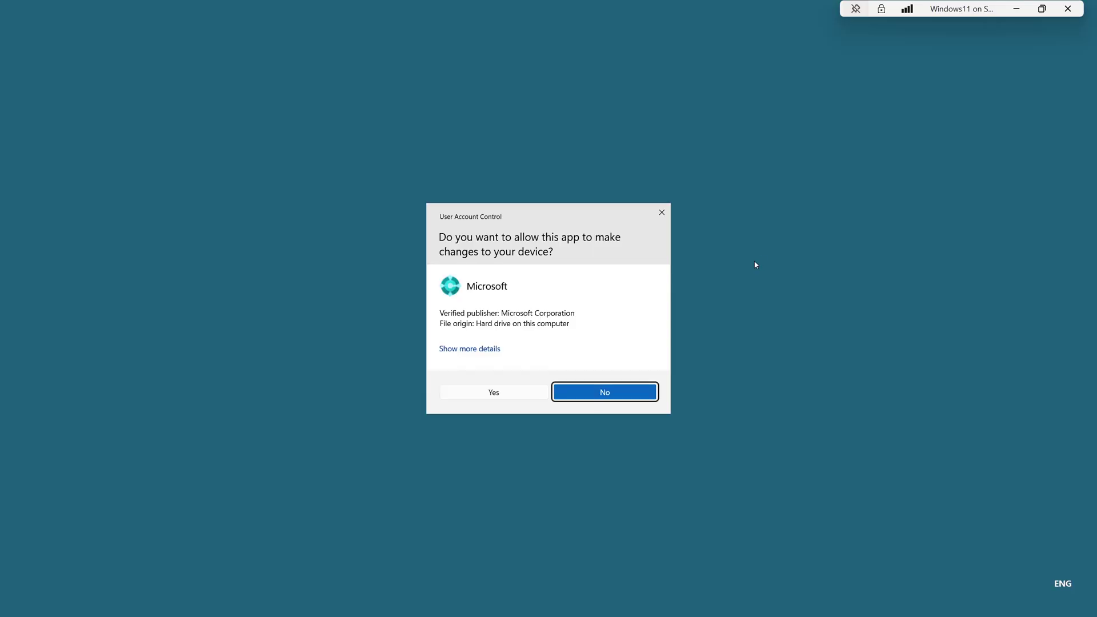
left_click(494, 391)
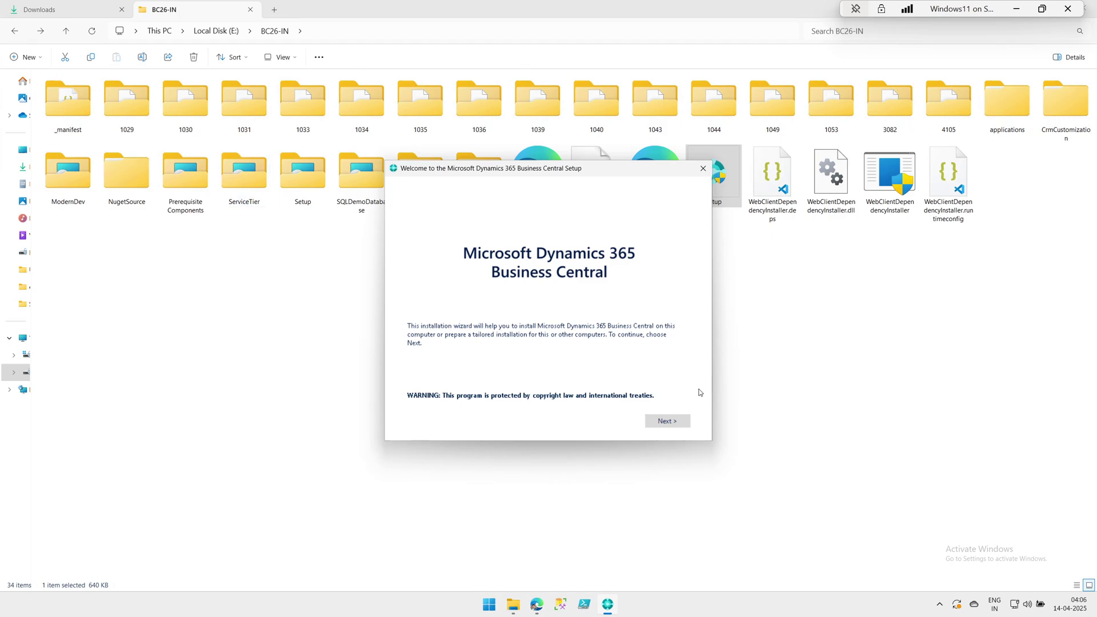
Accept the Microsoft Software License Terms and proceed through the advanced installation options to choosing an installation option.
left_click(665, 421)
scroll(600, 266, "down", 8)
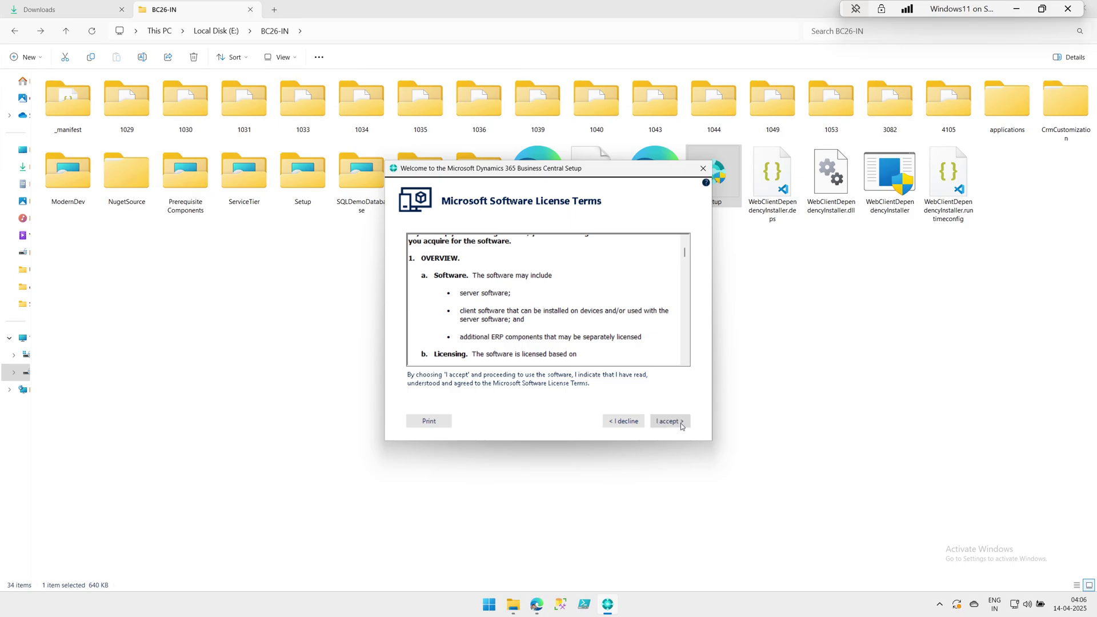
left_click(680, 424)
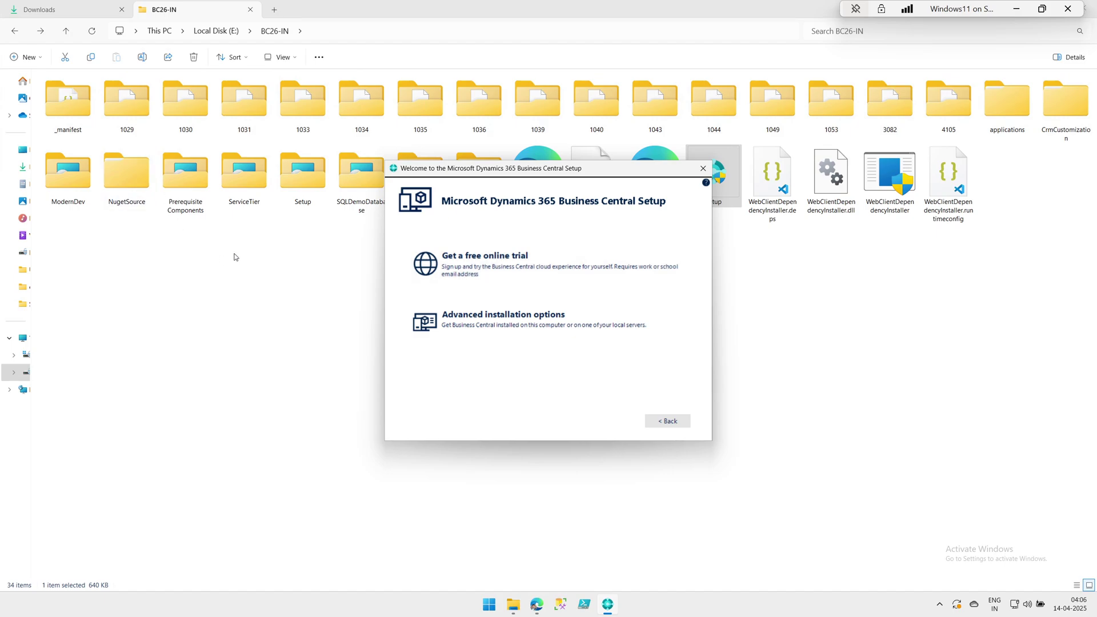
left_click(486, 332)
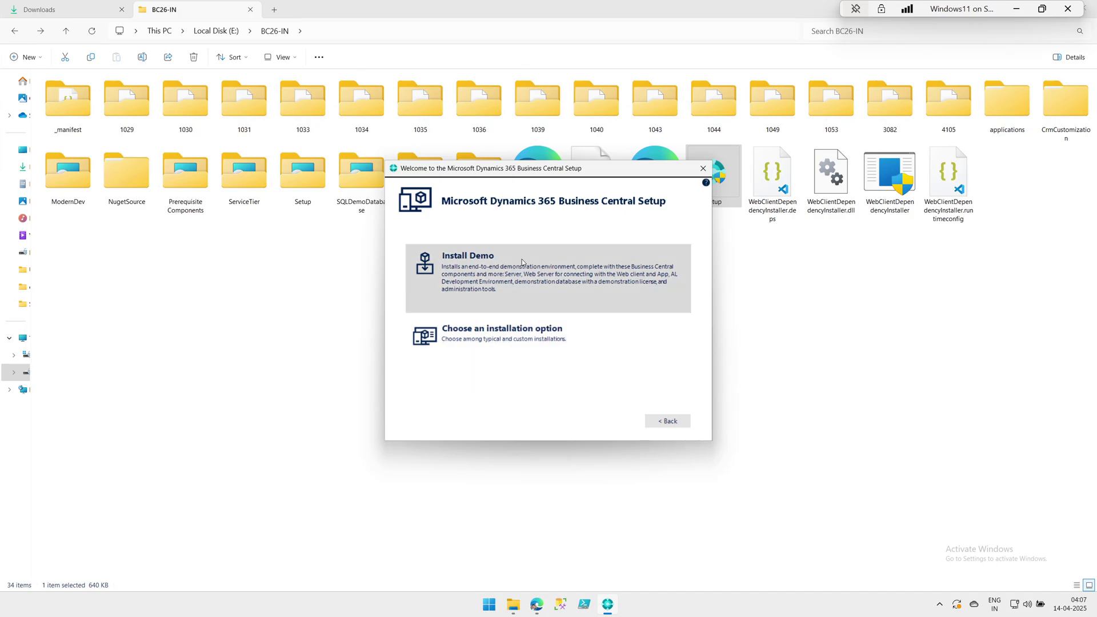
left_click(527, 337)
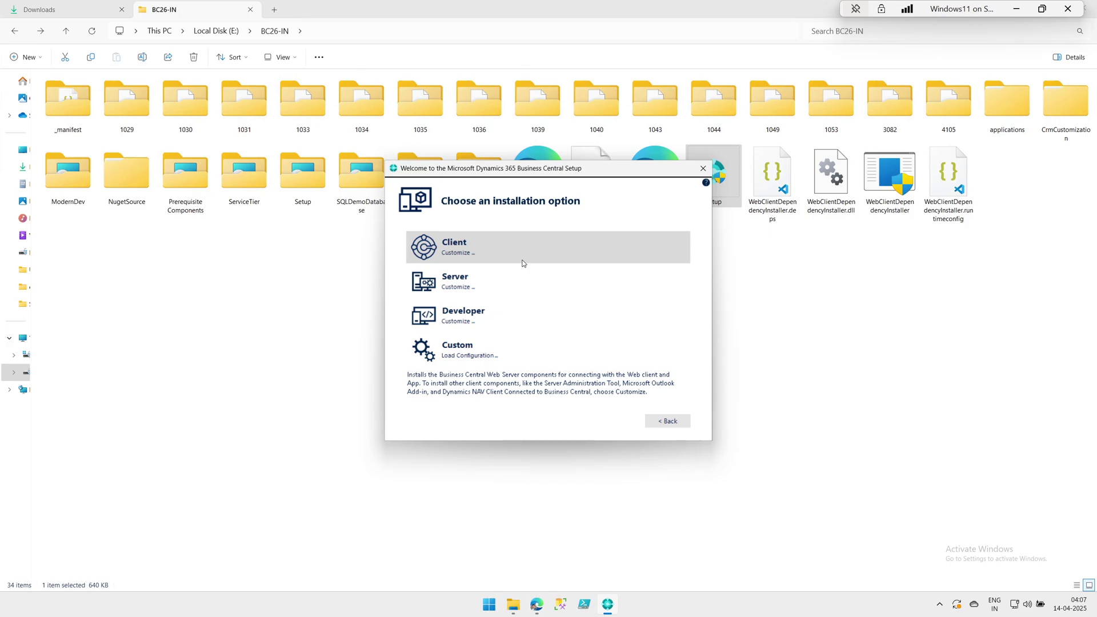
Examine the Client option's components and installation parameters, including its Web Server Components settings, and return to the installation options.
left_click(457, 253)
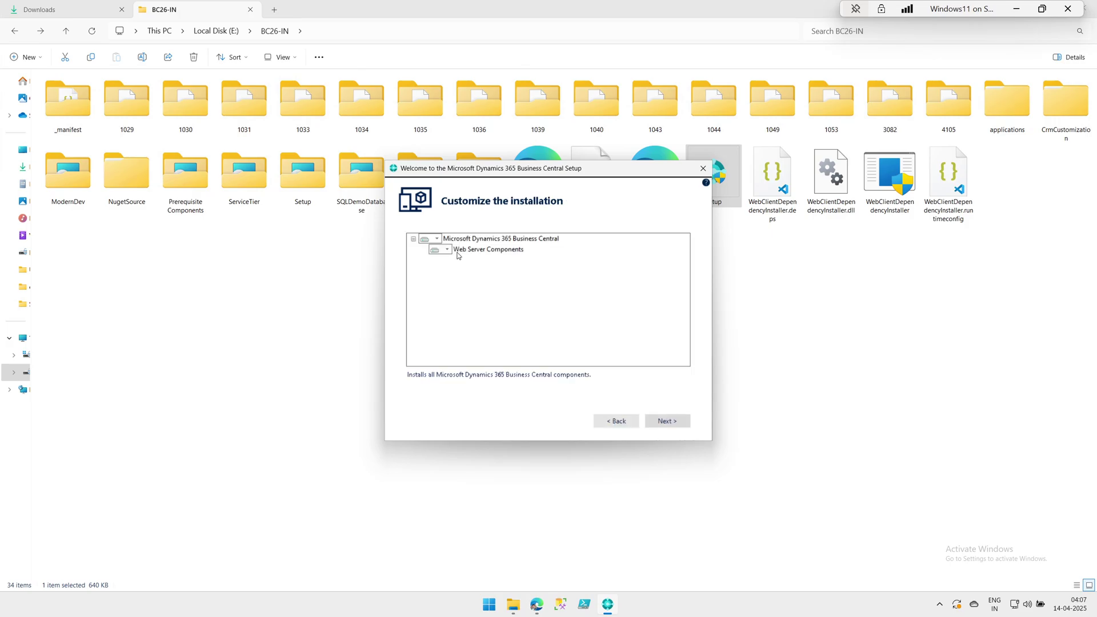
left_click(679, 427)
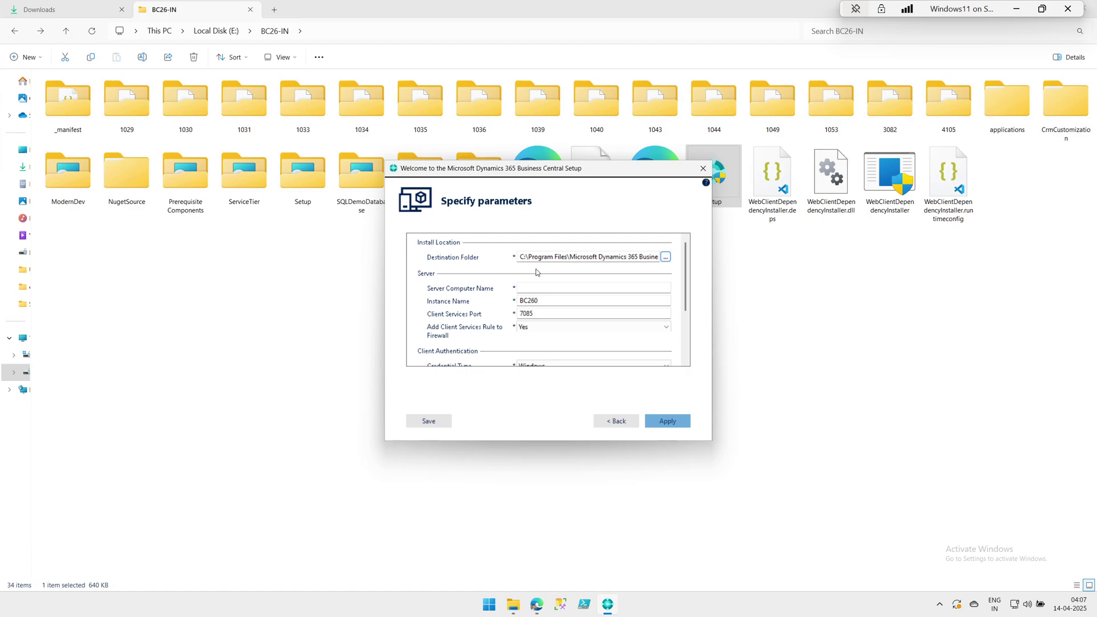
left_click(542, 288)
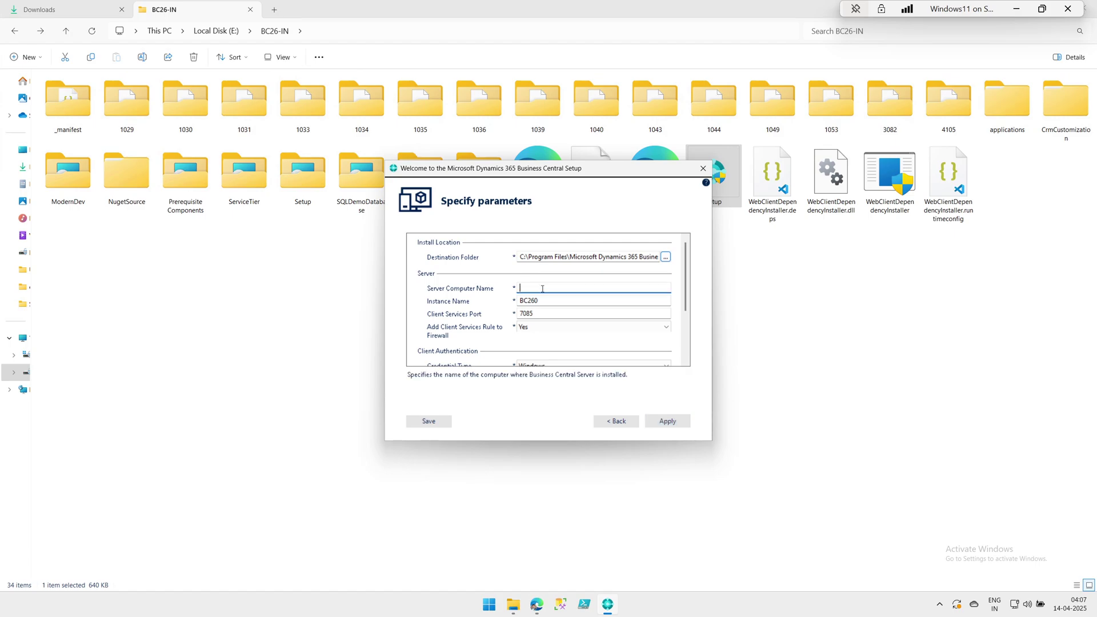
left_click_drag(685, 278, 685, 324)
left_click(626, 344)
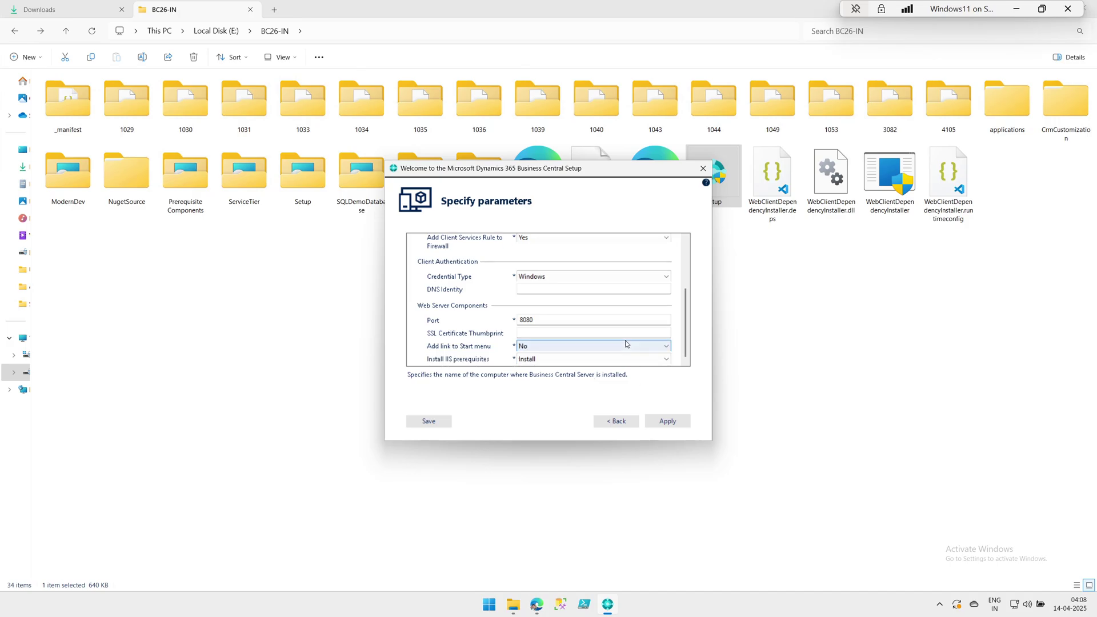
left_click(616, 421)
left_click(615, 421)
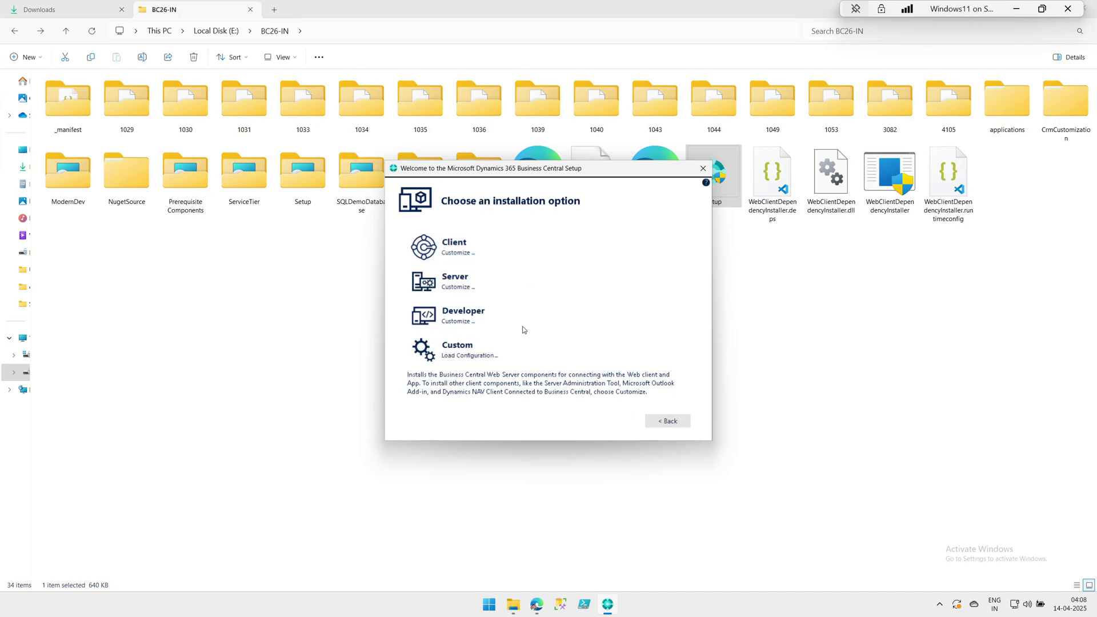
Examine the Server option's components and installation parameters, including the service and SQL Server settings, and return to the installation options.
left_click(460, 287)
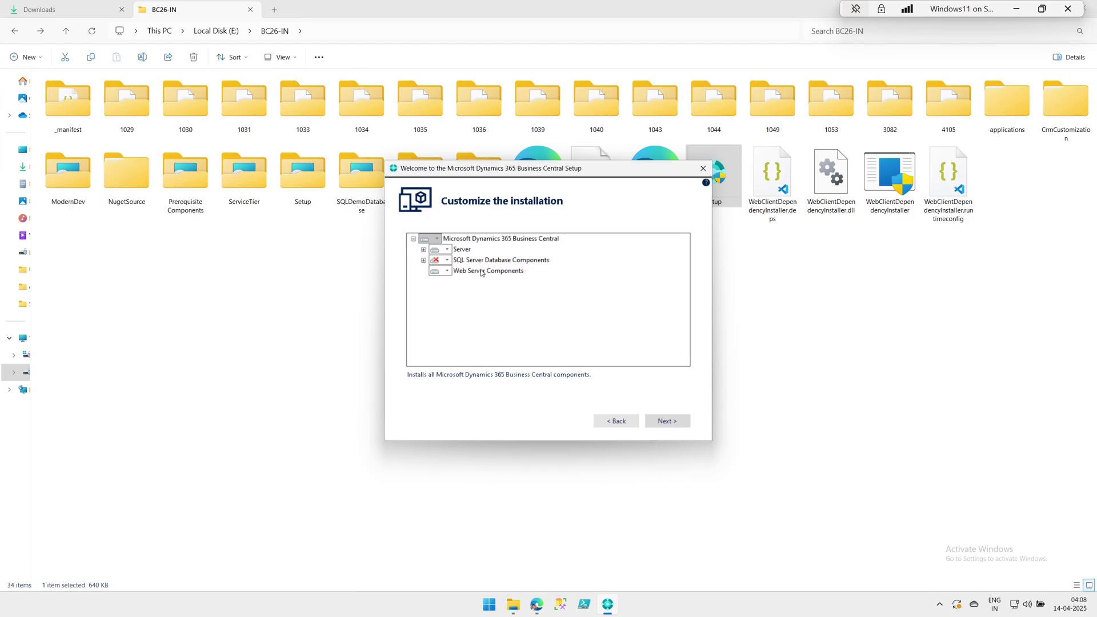
left_click(481, 270)
left_click(463, 250)
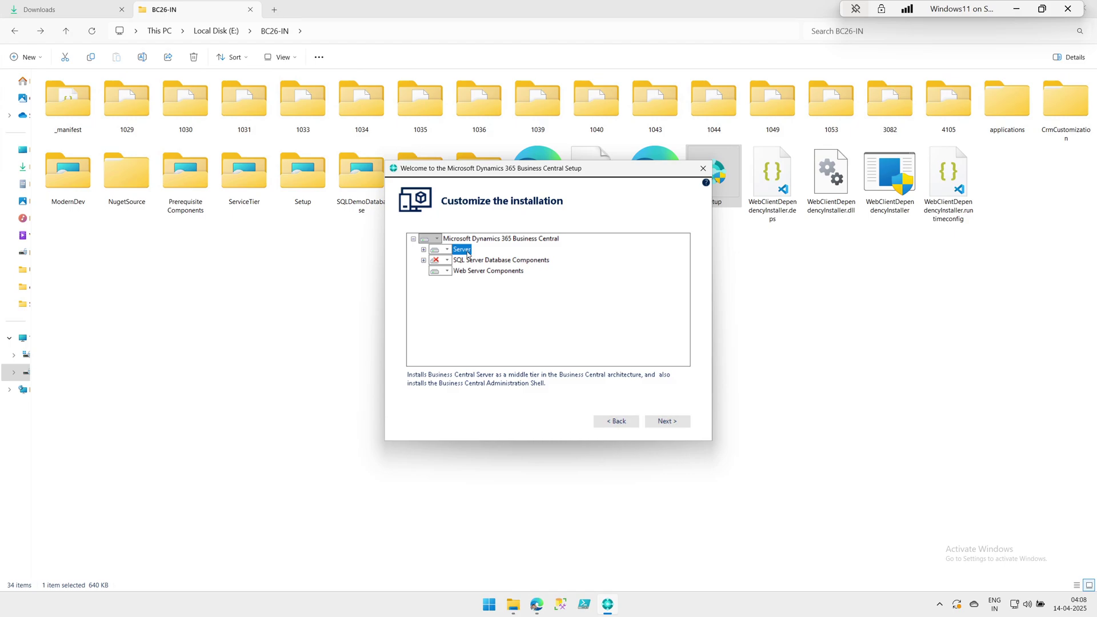
left_click(480, 262)
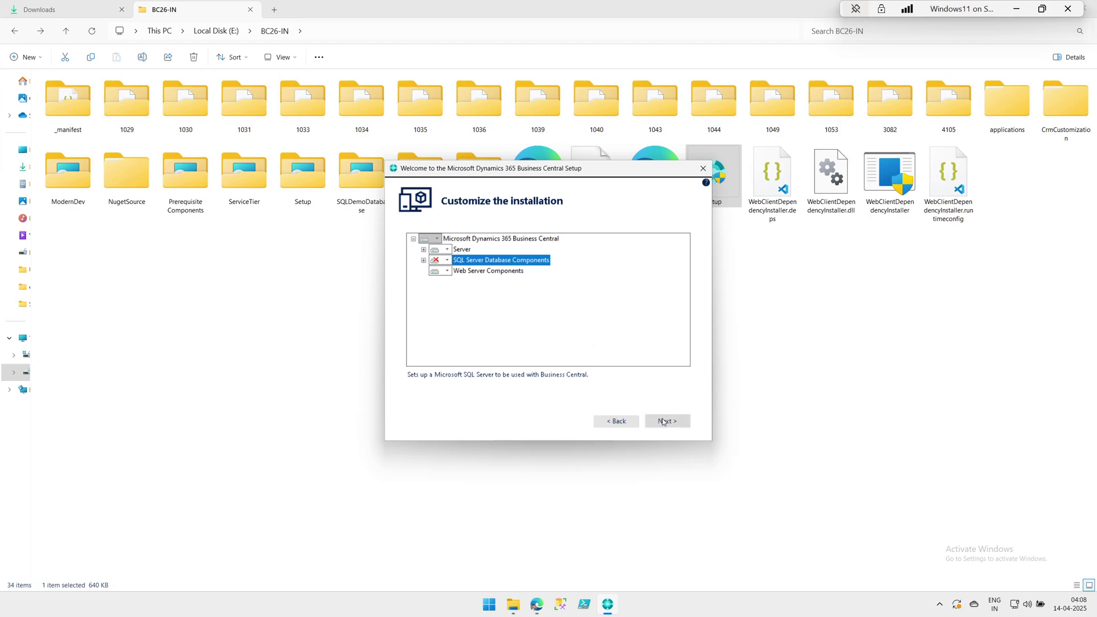
left_click(468, 251)
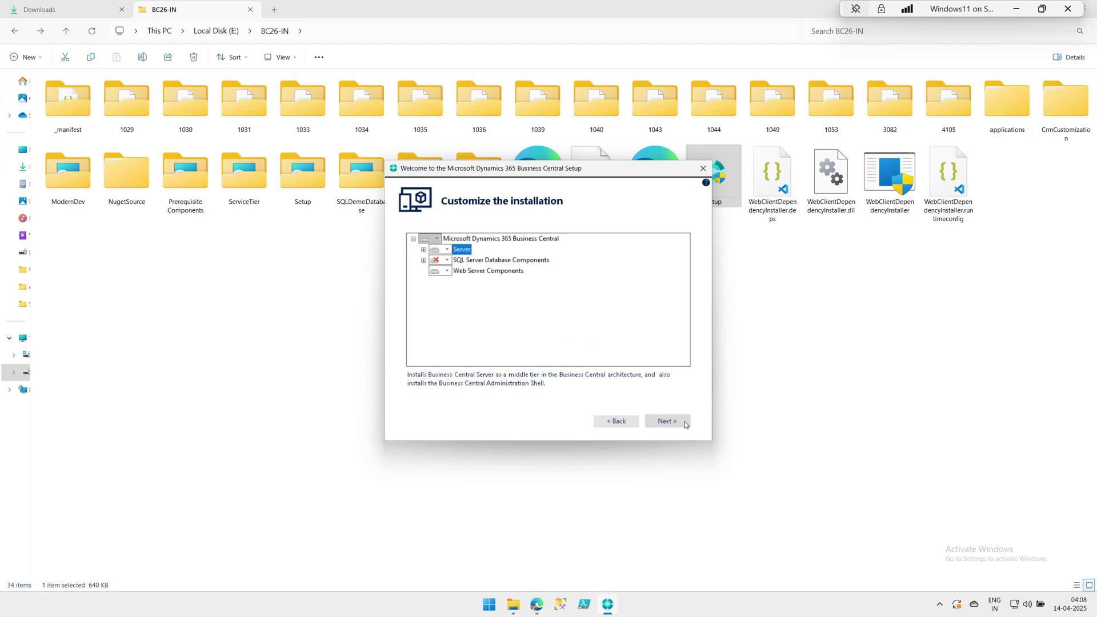
left_click(685, 422)
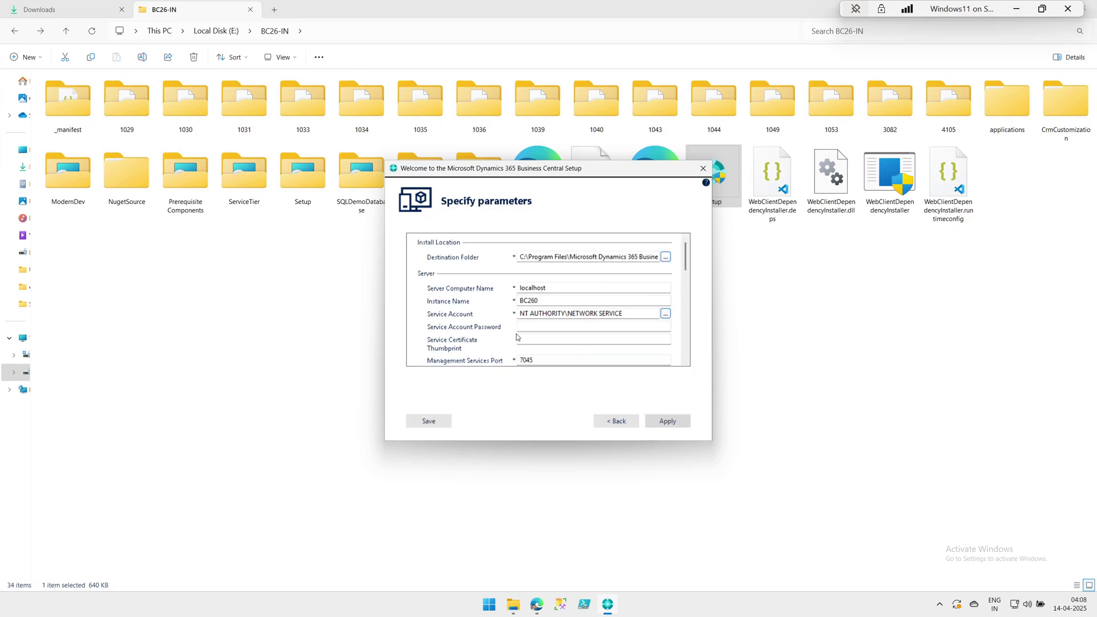
scroll(686, 272, "down", 1)
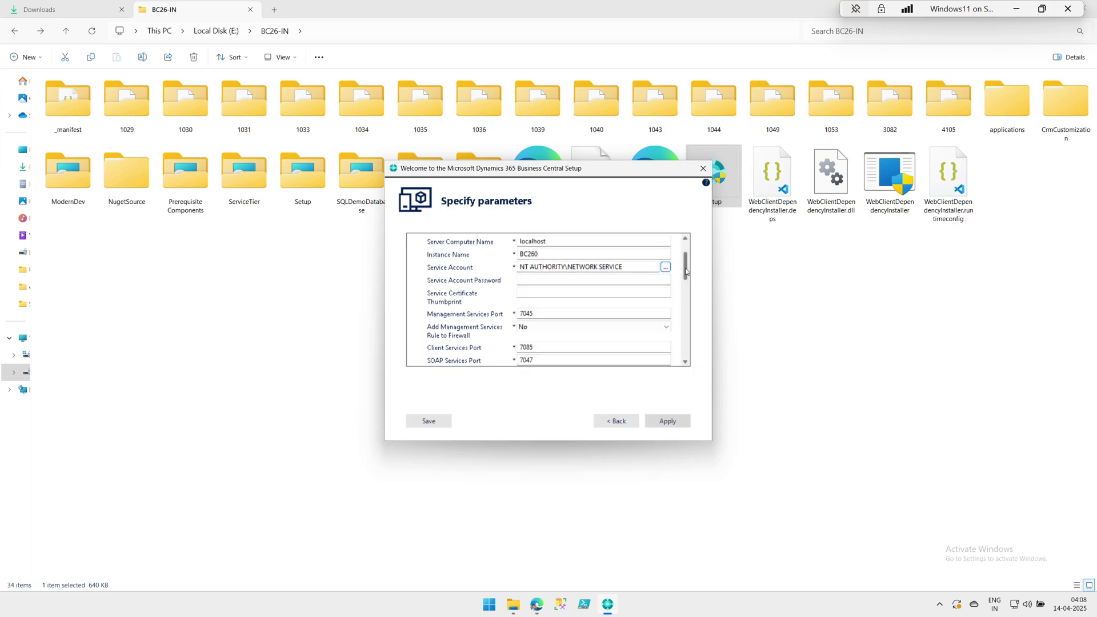
scroll(686, 272, "down", 6)
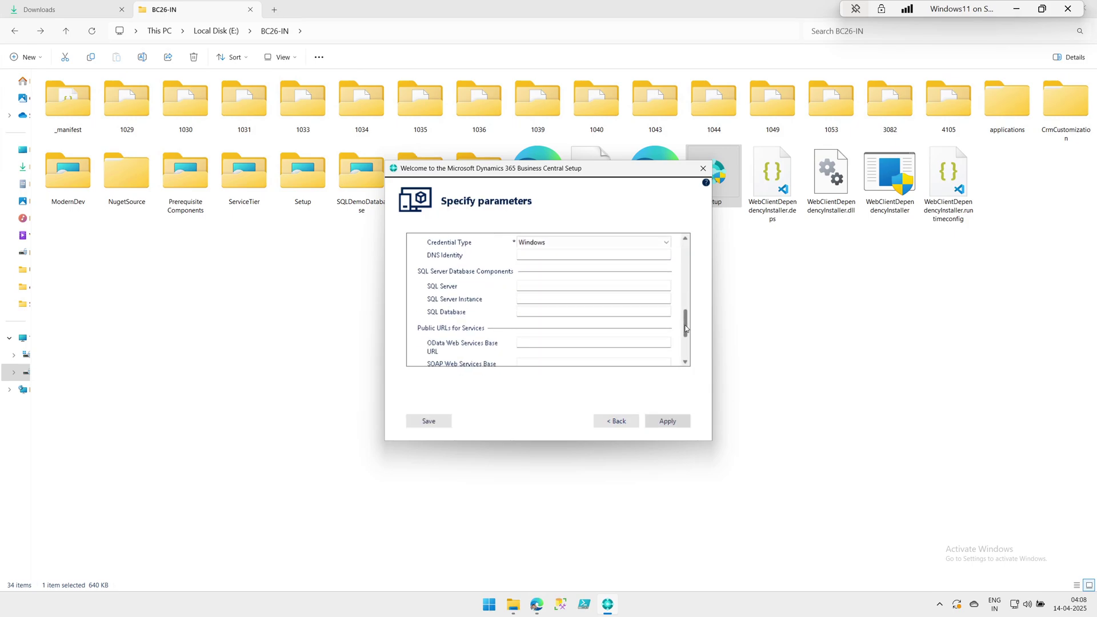
left_click(621, 426)
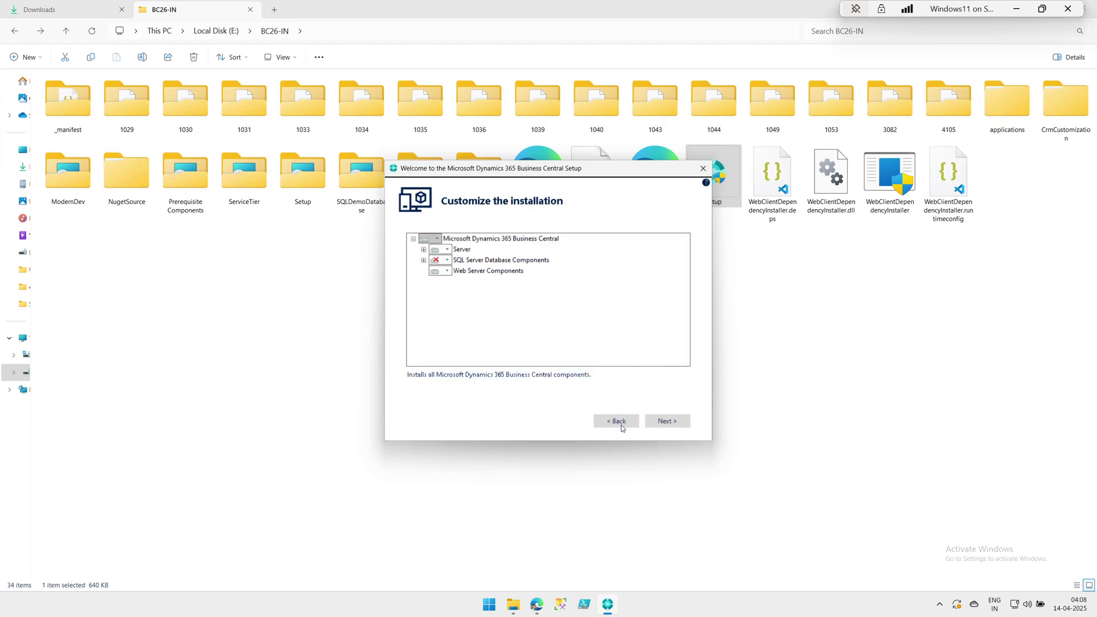
left_click(621, 427)
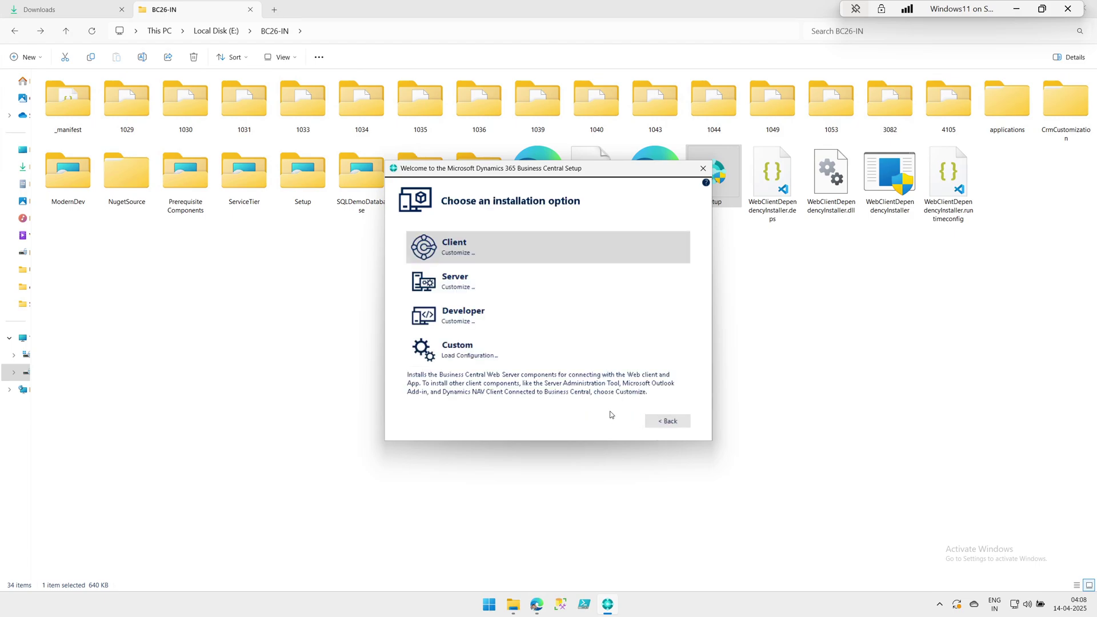
Examine the Developer option's SQL Server Database Components and Web Server Components, and return to the installation options.
left_click(467, 321)
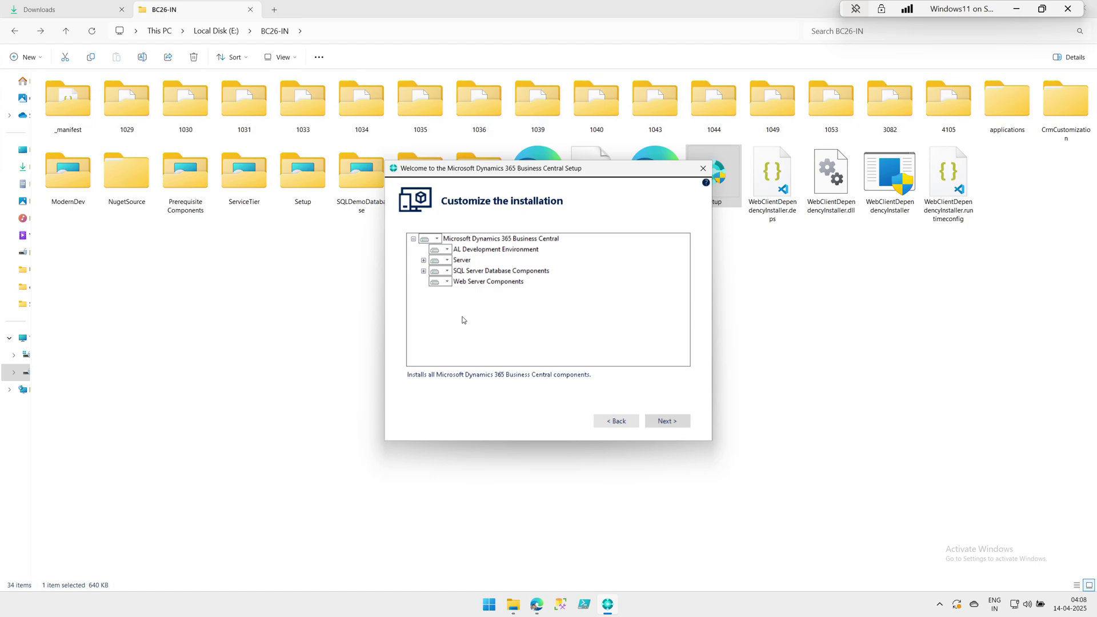
left_click(486, 274)
left_click(496, 283)
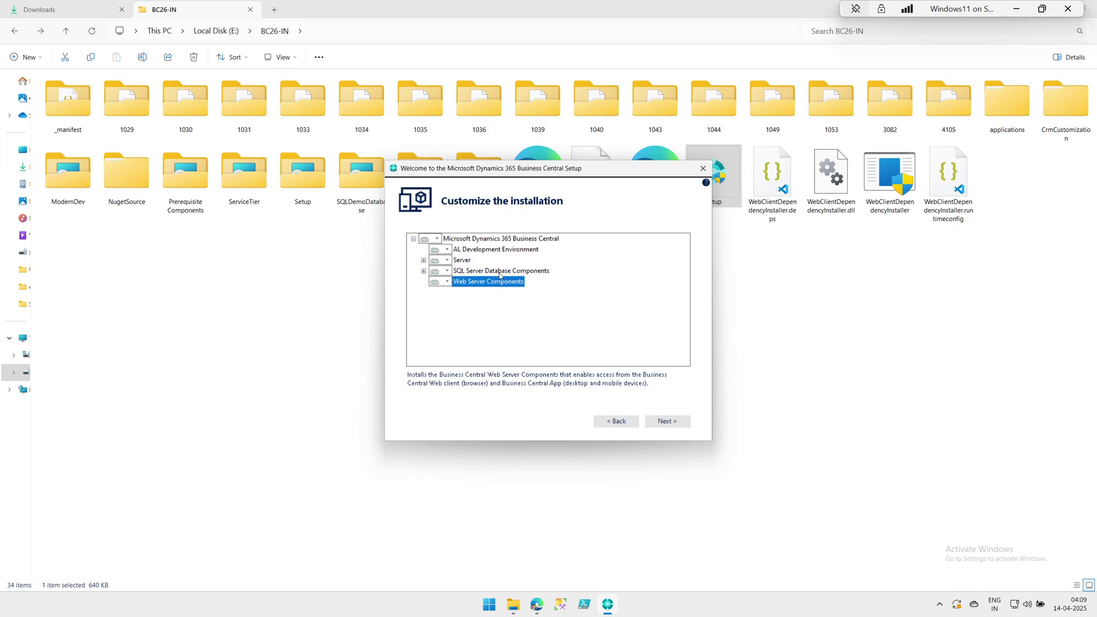
left_click(499, 272)
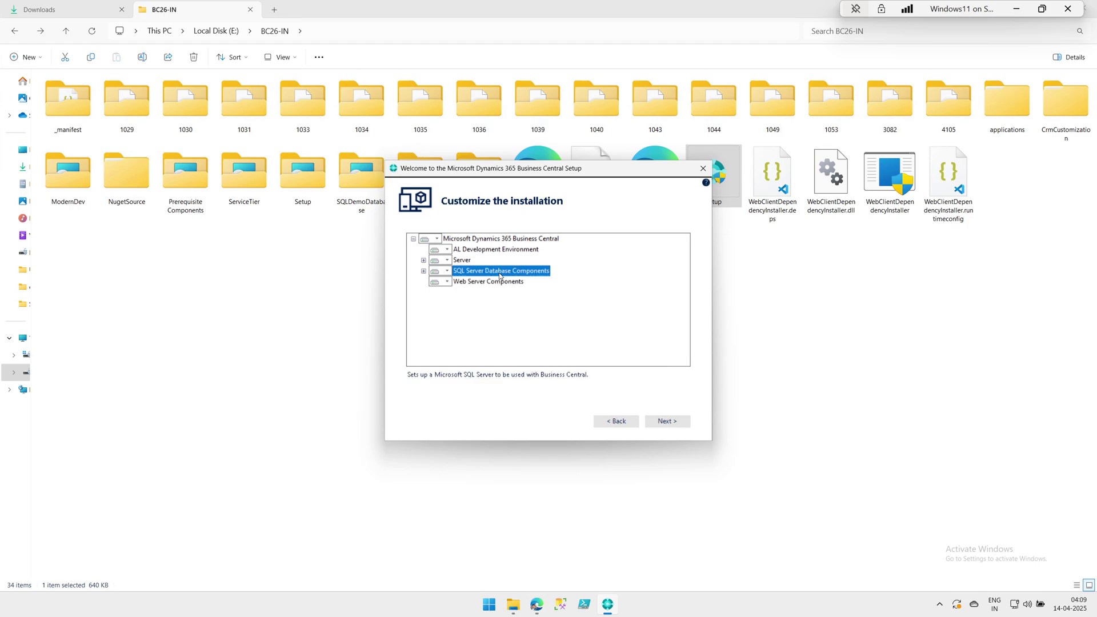
left_click(617, 422)
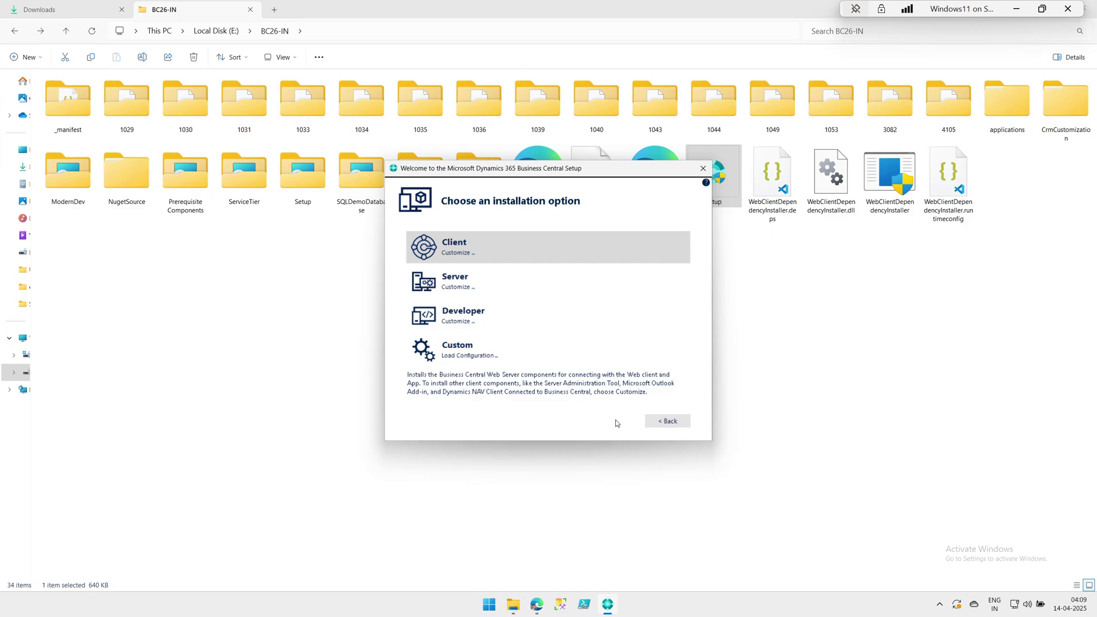
Customize the Developer installation, check its components with Server and SQL Server Database Components expanded, and continue to the installation parameters.
left_click(467, 321)
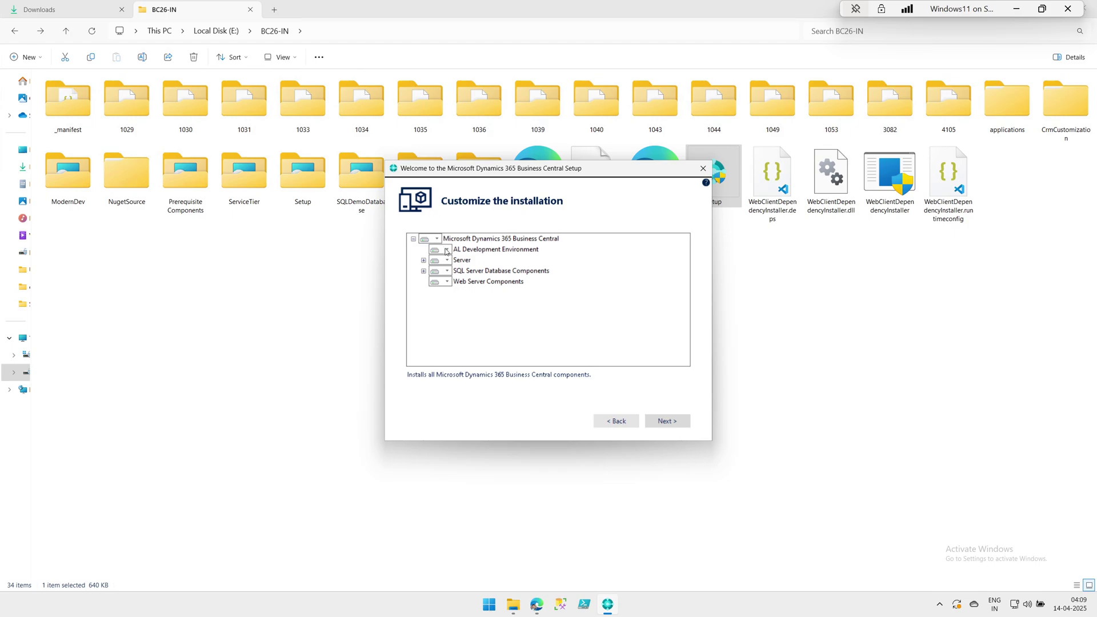
left_click(477, 250)
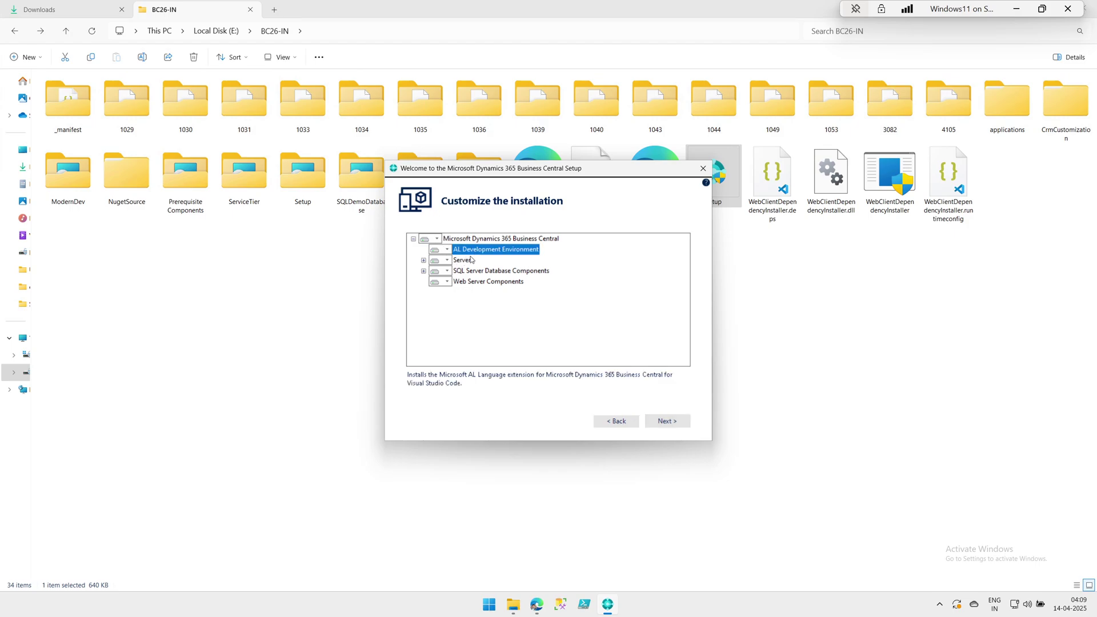
left_click(470, 262)
left_click(423, 261)
left_click(472, 282)
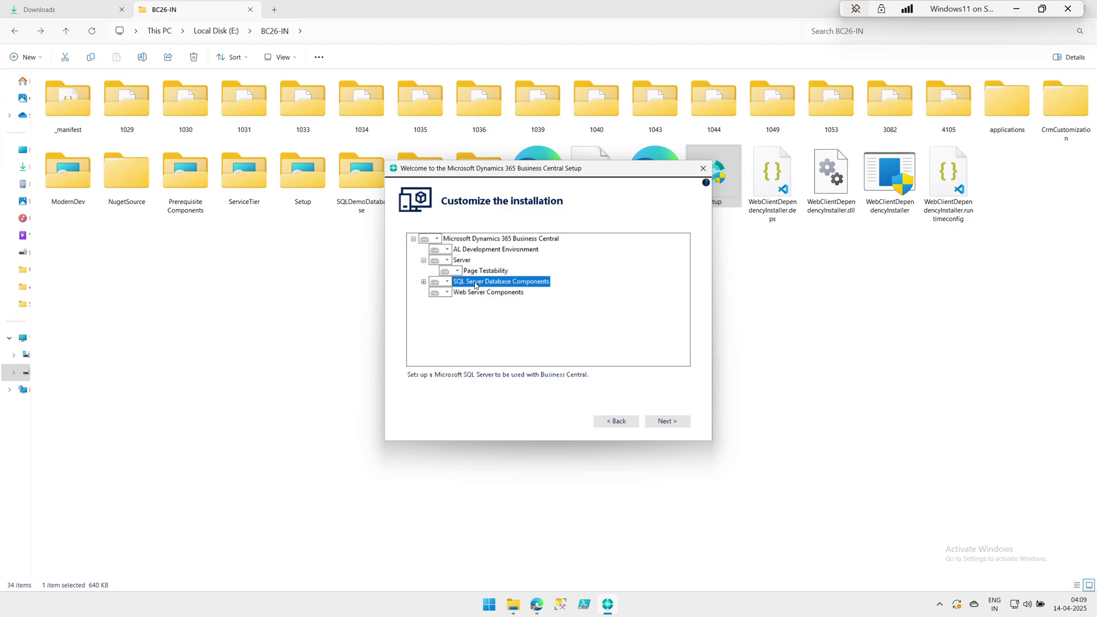
left_click(423, 283)
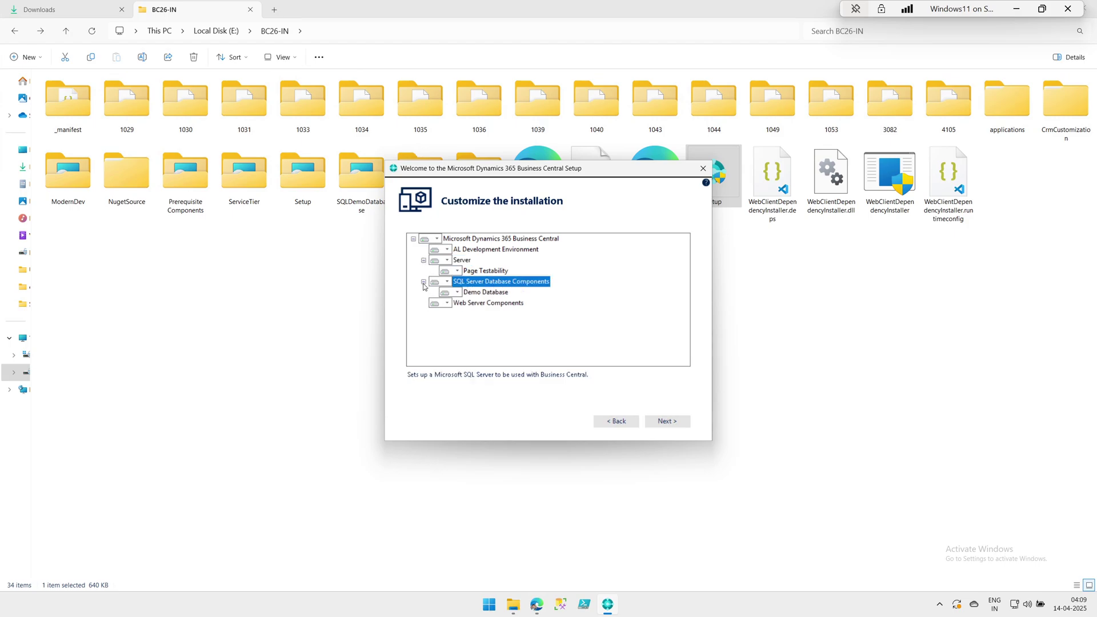
left_click(498, 293)
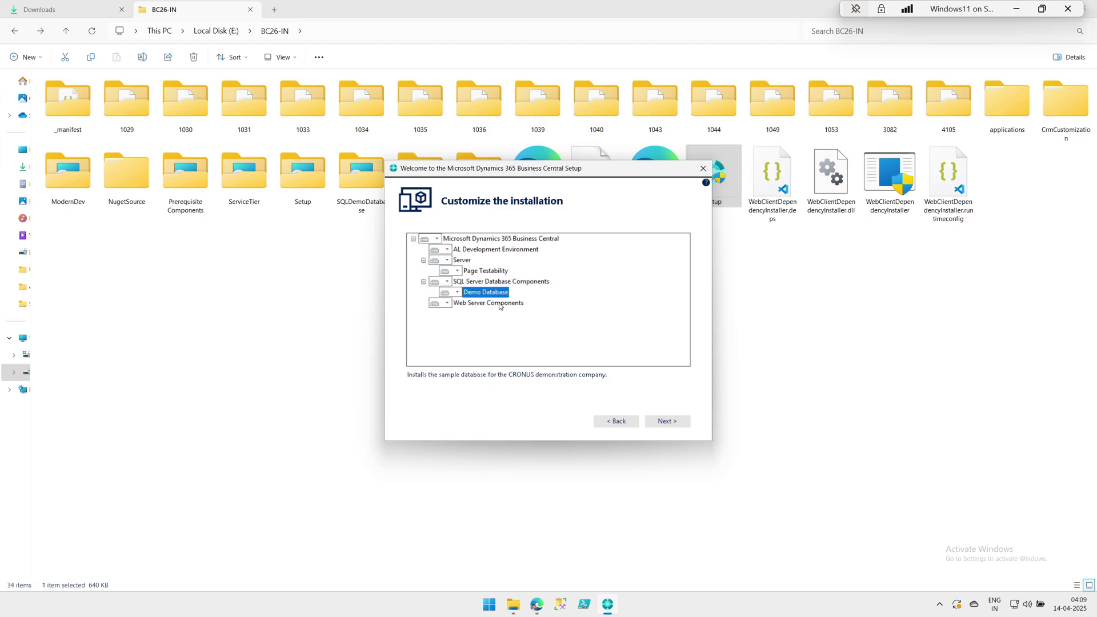
left_click(500, 305)
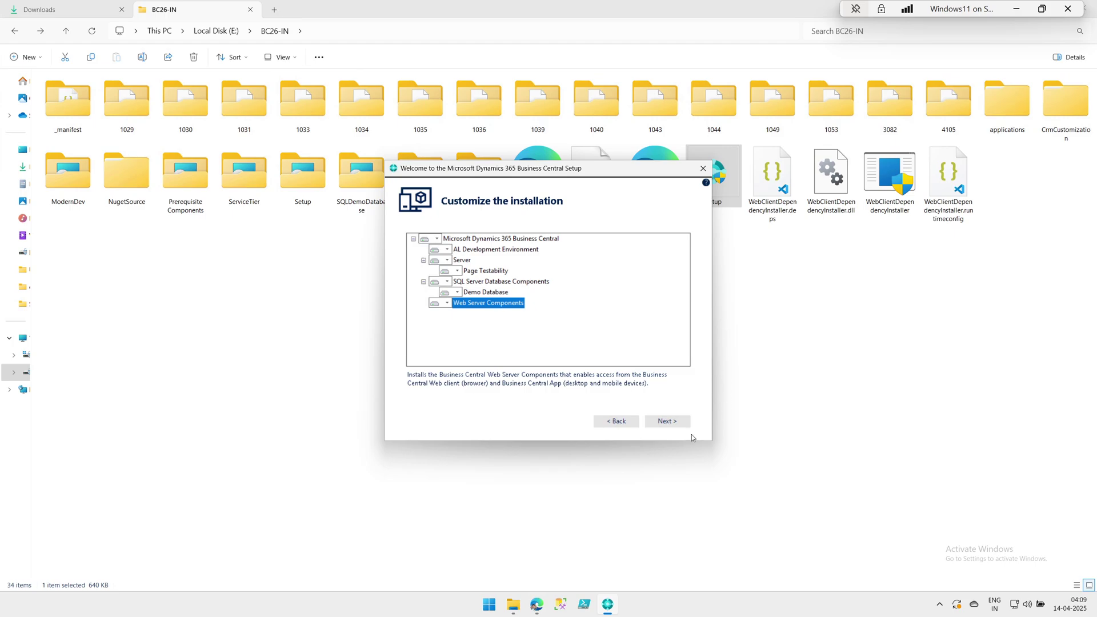
left_click(677, 421)
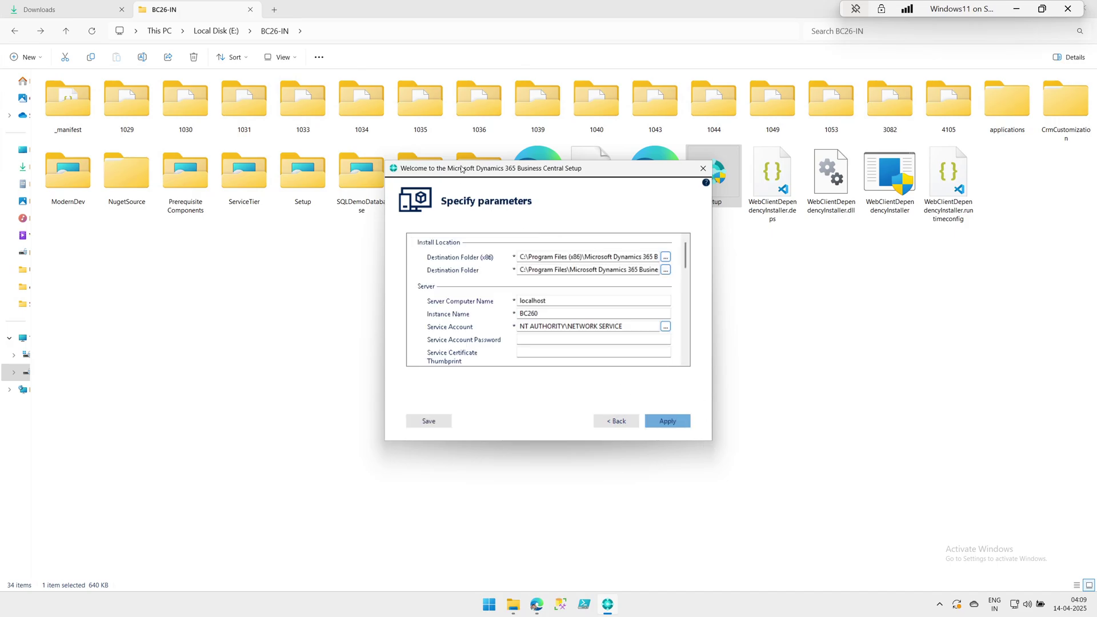
Move the setup window aside and review the two destination folders, the server computer name and the instance name.
left_click_drag(463, 173, 324, 205)
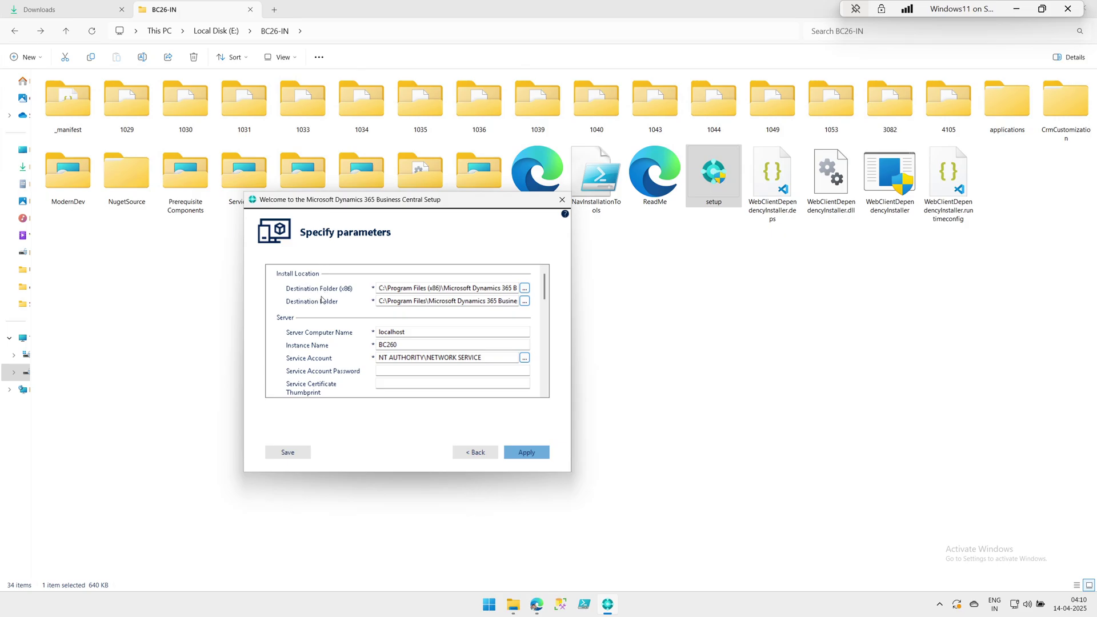
left_click_drag(379, 288, 526, 288)
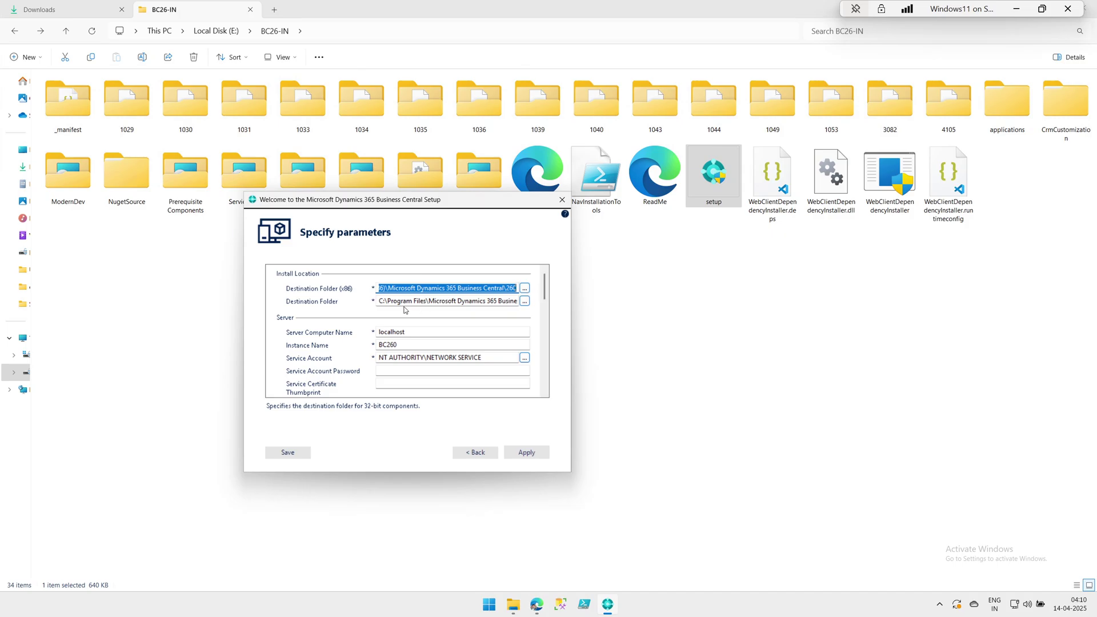
left_click(381, 301)
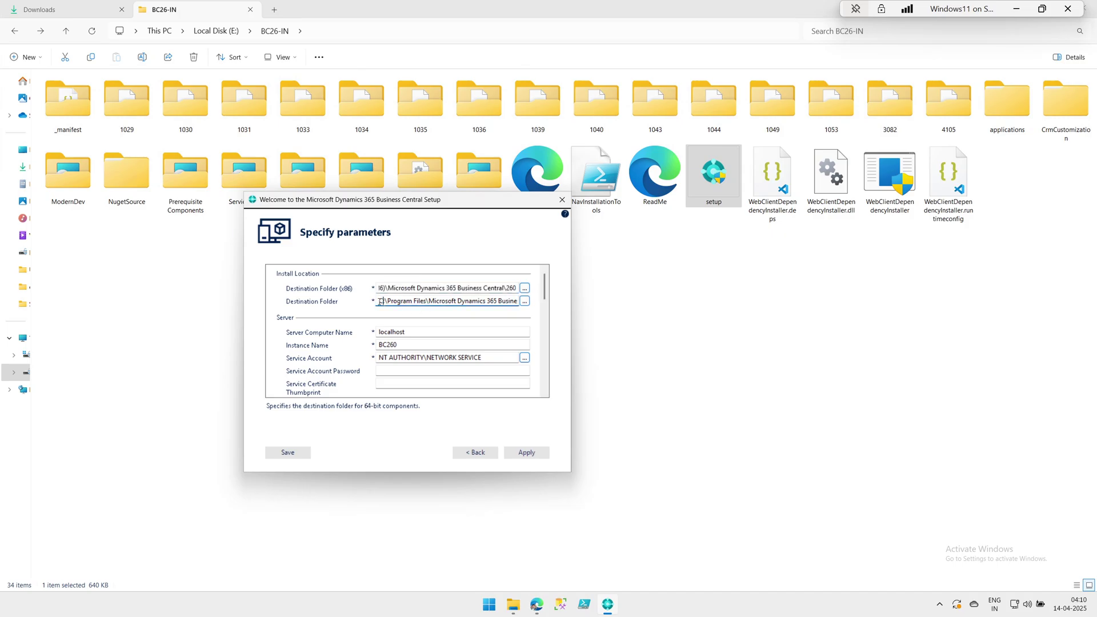
left_click_drag(380, 302, 530, 313)
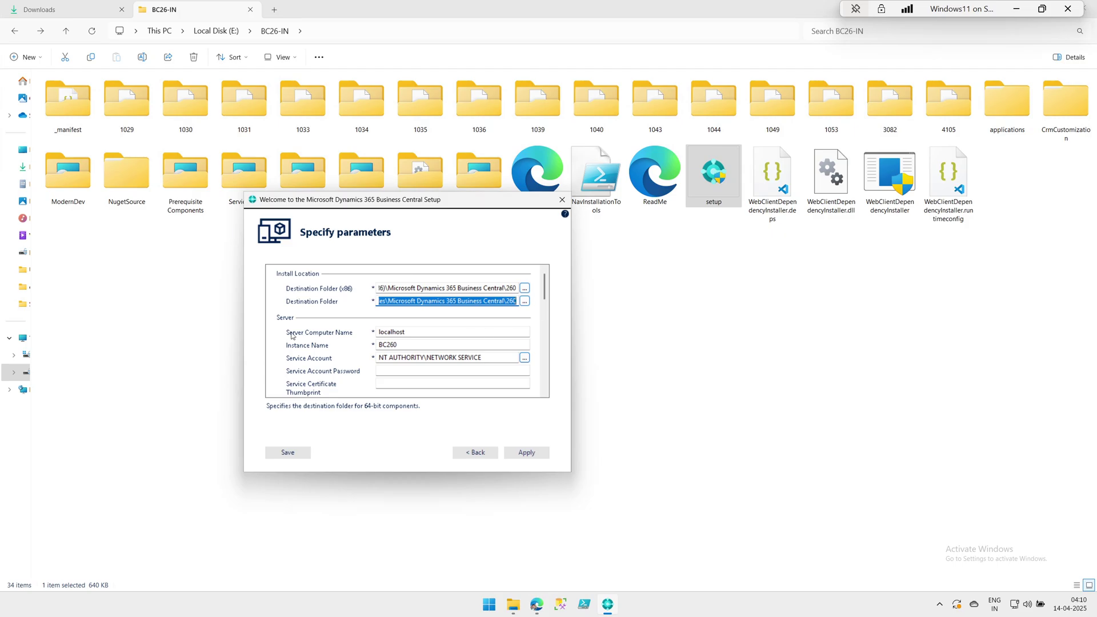
left_click(399, 331)
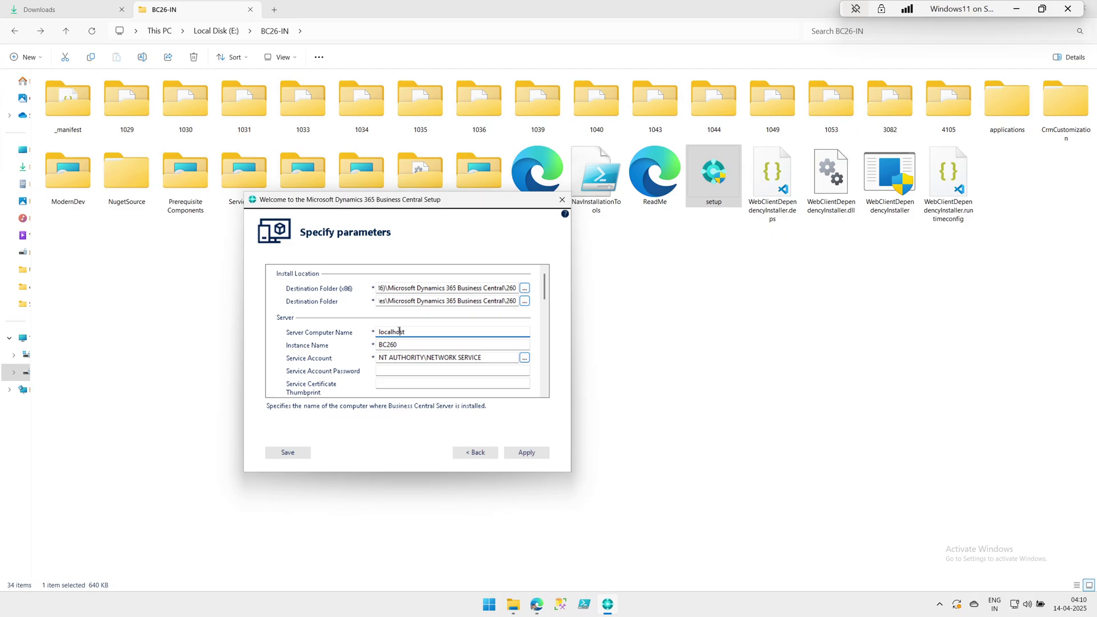
left_click_drag(409, 333, 373, 345)
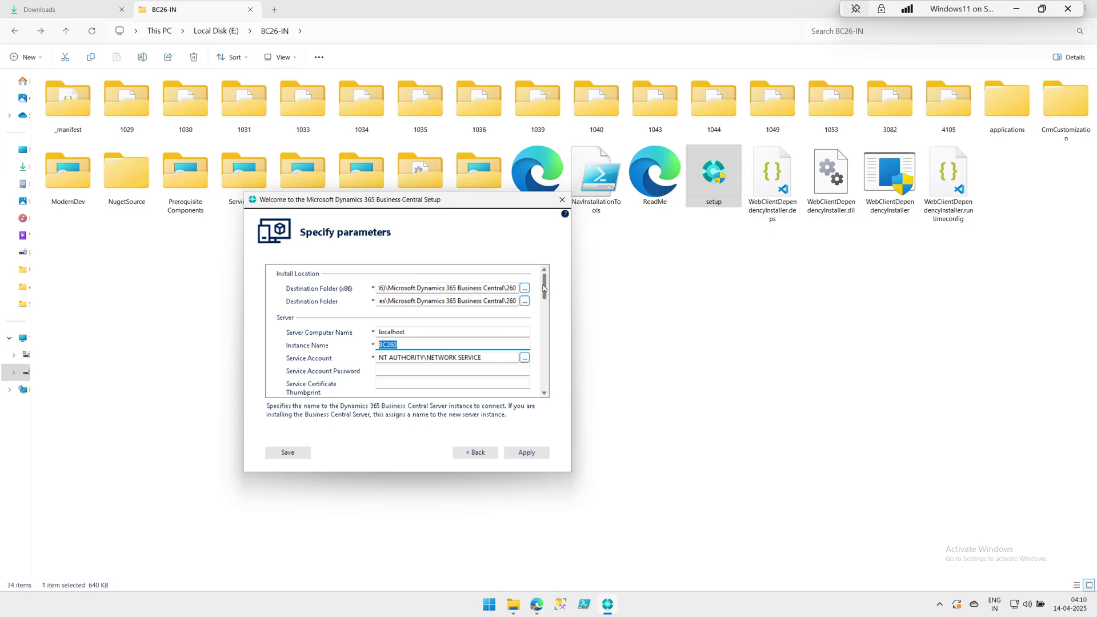
Change the server instance name to BC26-IN.
left_click(405, 344)
key("BackSpace")
type("-IN")
key("Tab")
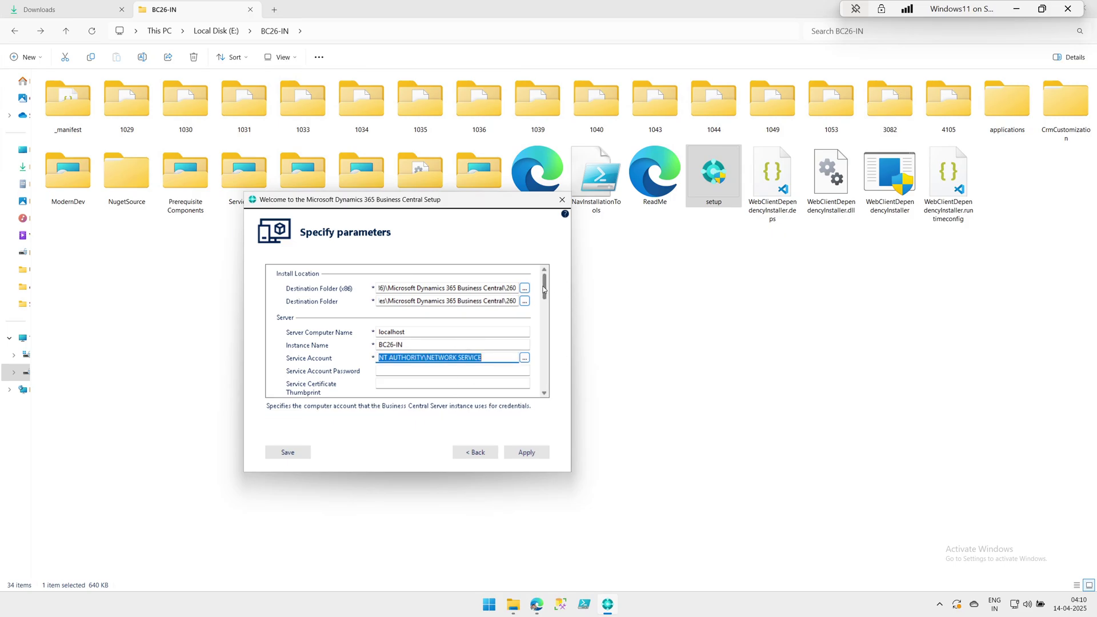
Set the Management Services Port to 9045 and set Add Management Services Rule to Firewall to Yes.
left_click_drag(544, 288, 544, 296)
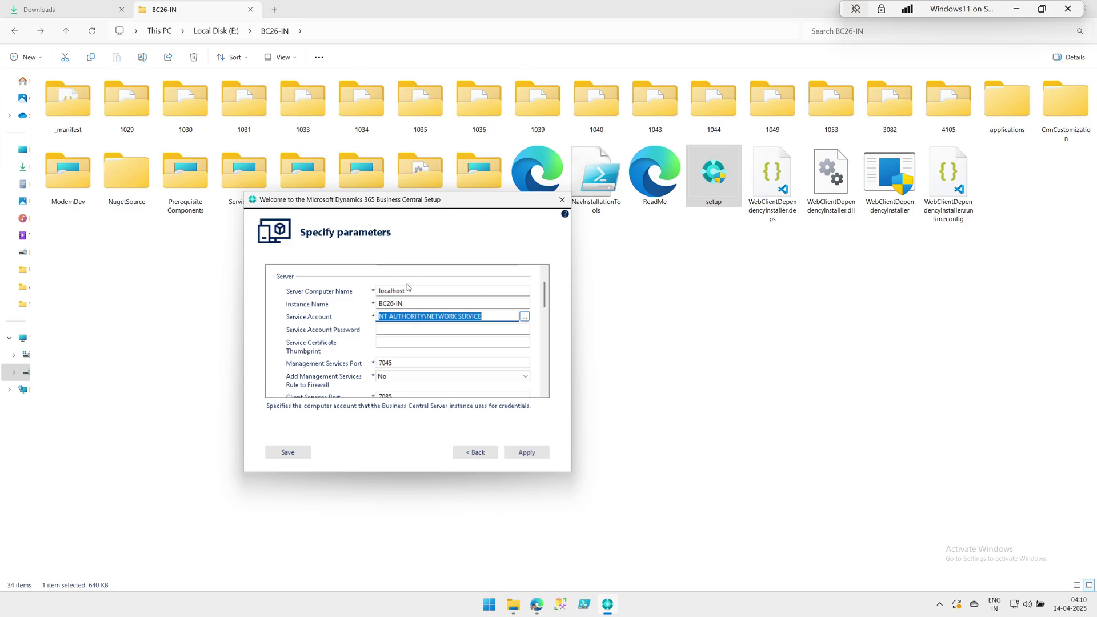
left_click(427, 332)
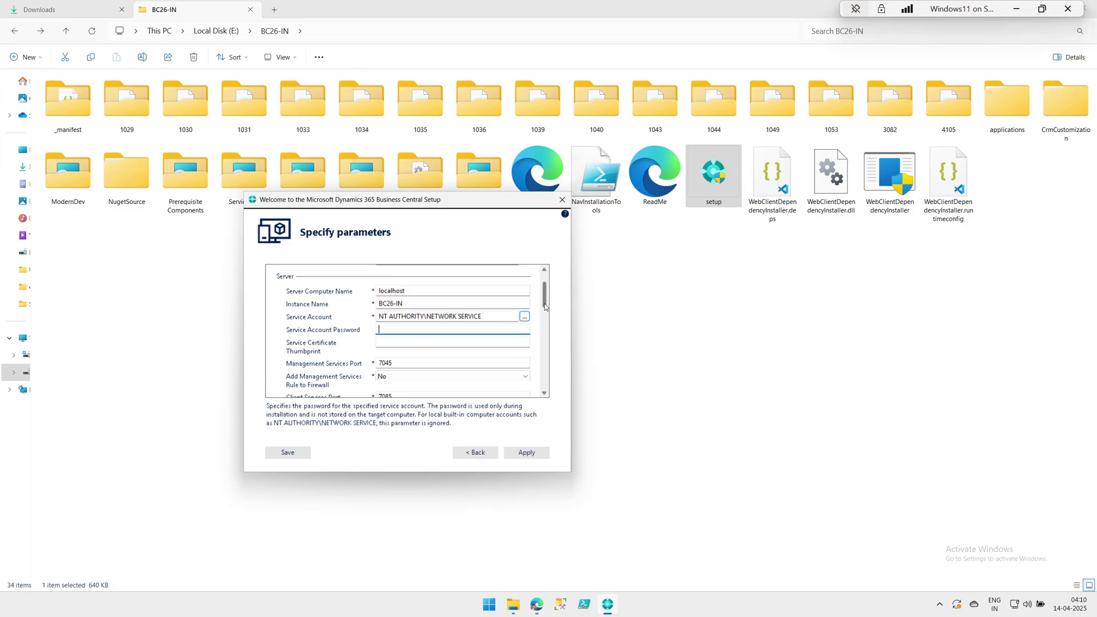
left_click_drag(545, 298, 545, 316)
left_click(437, 278)
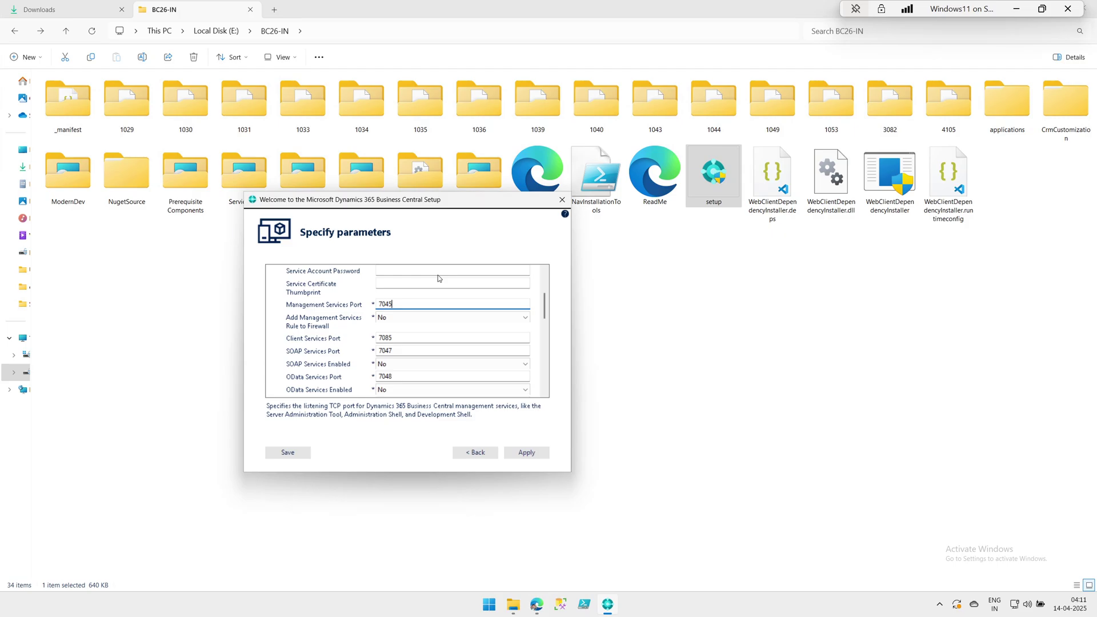
key("Left")
key("Left")
key("Left")
key("BackSpace")
type("8")
key("BackSpace")
type("9")
key("Tab")
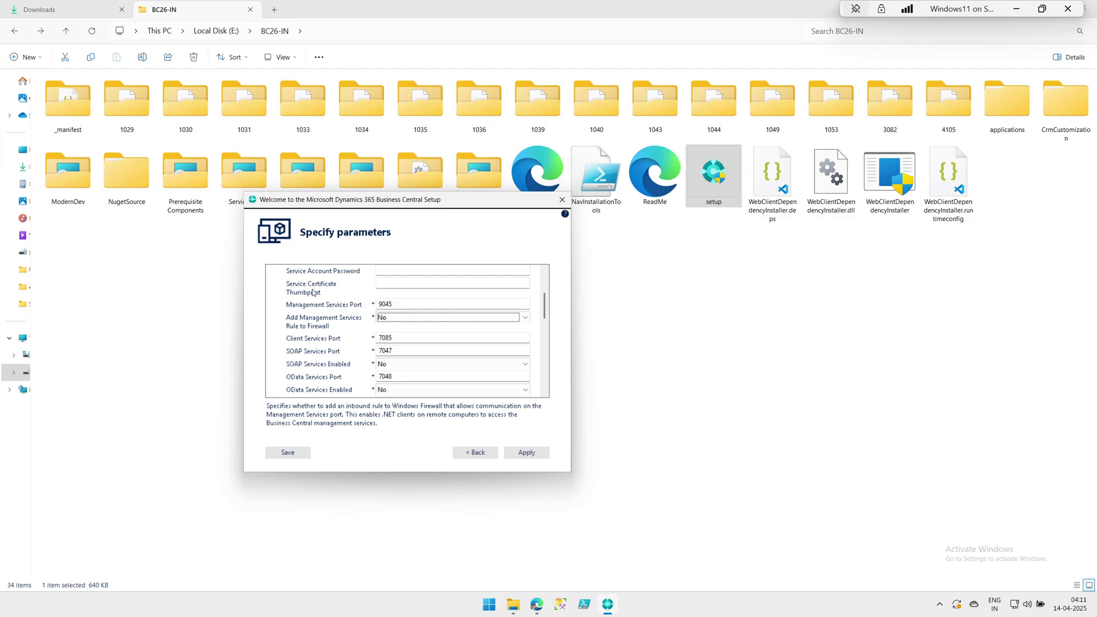
left_click(438, 321)
left_click(423, 333)
Set the Client Services Port to 9046.
left_click(381, 338)
left_click_drag(381, 338, 241, 456)
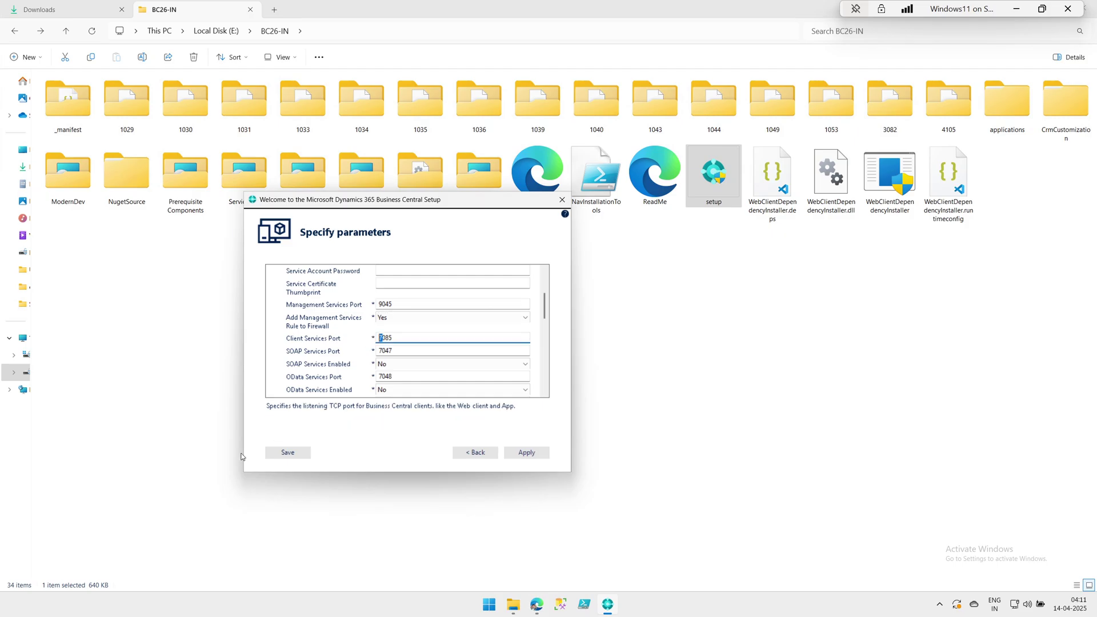
type("9")
key("Right")
key("shift+Right")
key("shift+Right")
type("46")
Set the SOAP Services Port to 9047 and the OData Services Port to 9048.
left_click(382, 349)
left_click_drag(381, 350, 373, 355)
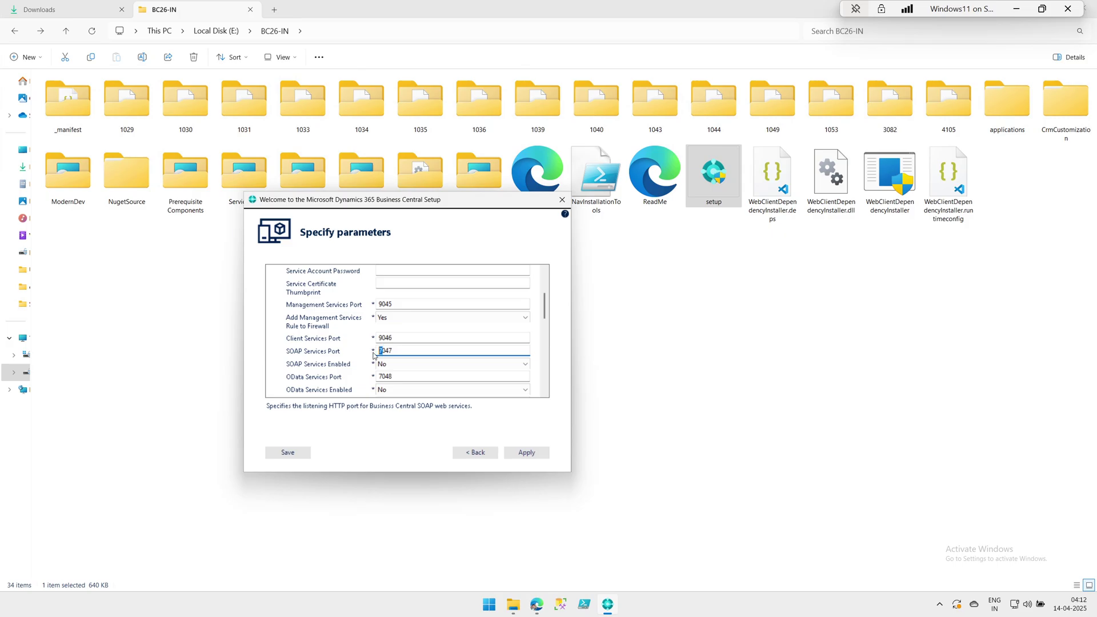
type("9")
left_click(432, 365)
left_click(431, 364)
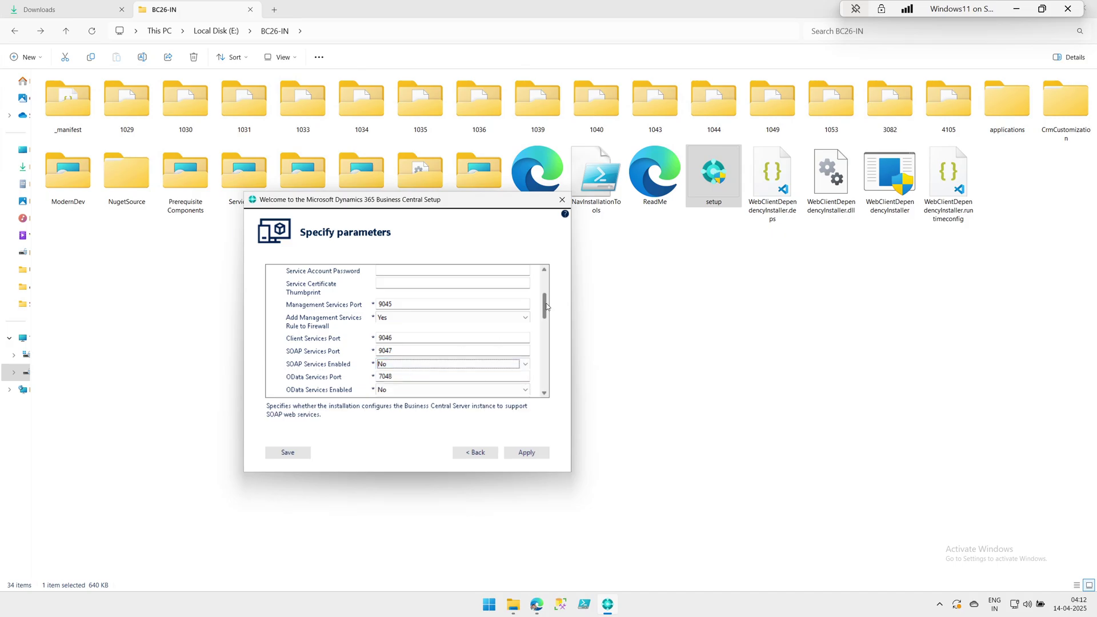
scroll(546, 307, "down", 4)
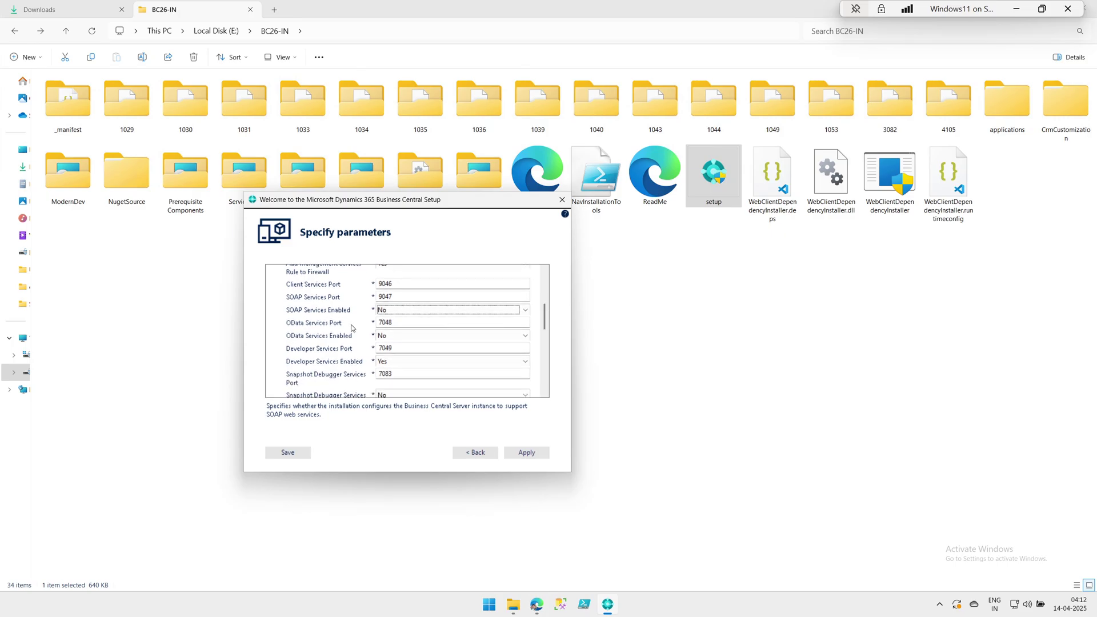
left_click(381, 322)
key("BackSpace")
type("9")
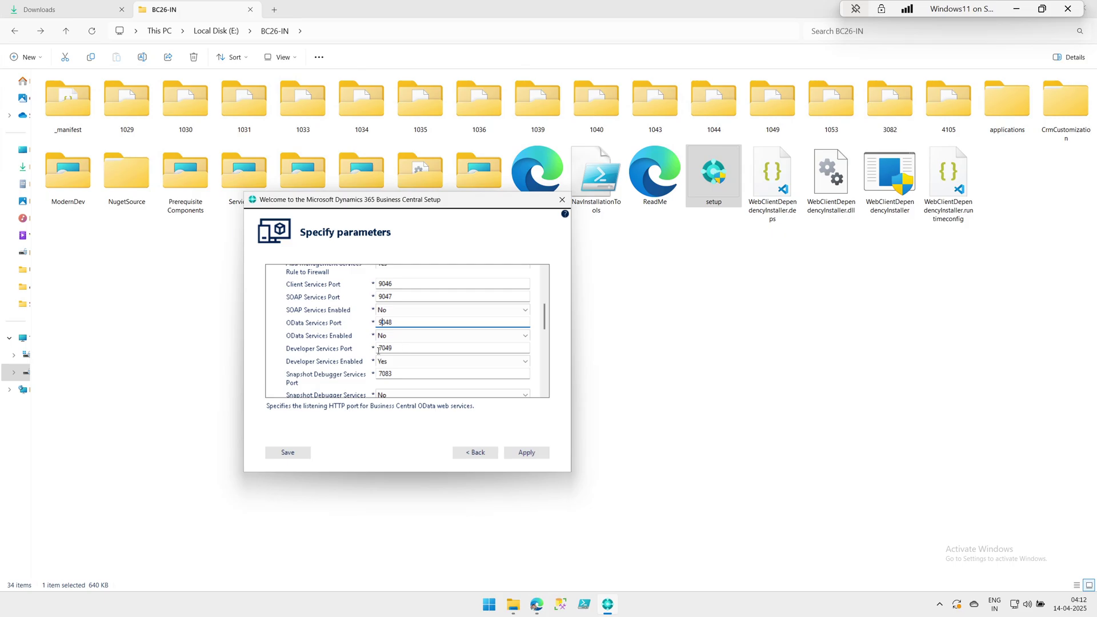
Set the Developer Services Port to 9049 and keep Developer Services Enabled at Yes.
left_click_drag(382, 348, 371, 351)
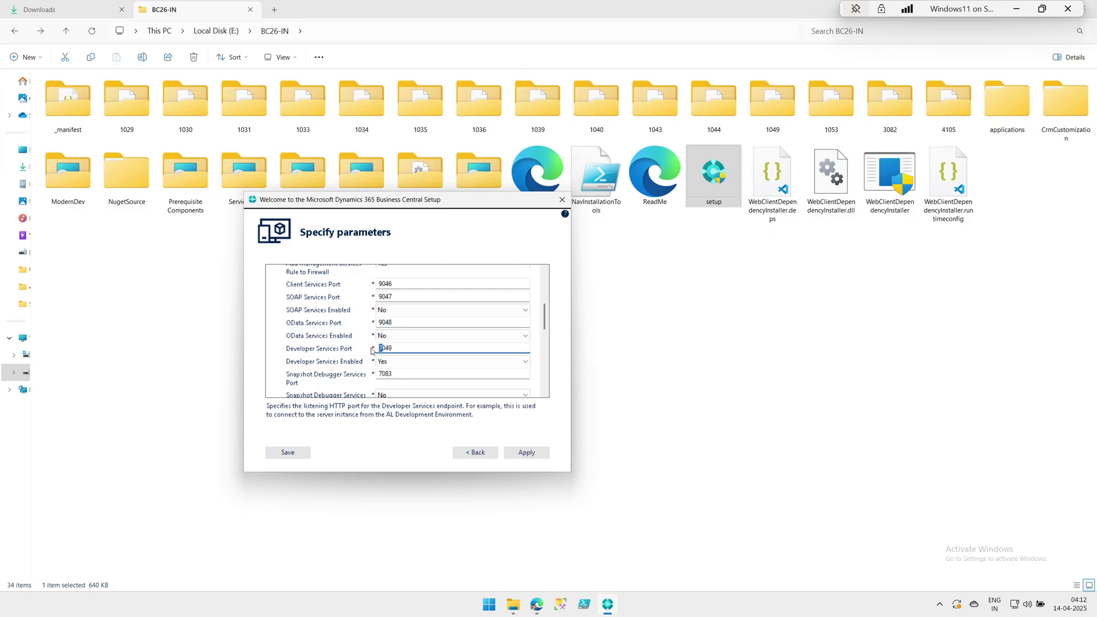
type("9")
left_click_drag(381, 347, 376, 349)
left_click_drag(393, 348, 334, 341)
left_click(396, 362)
left_click(397, 363)
left_click(396, 362)
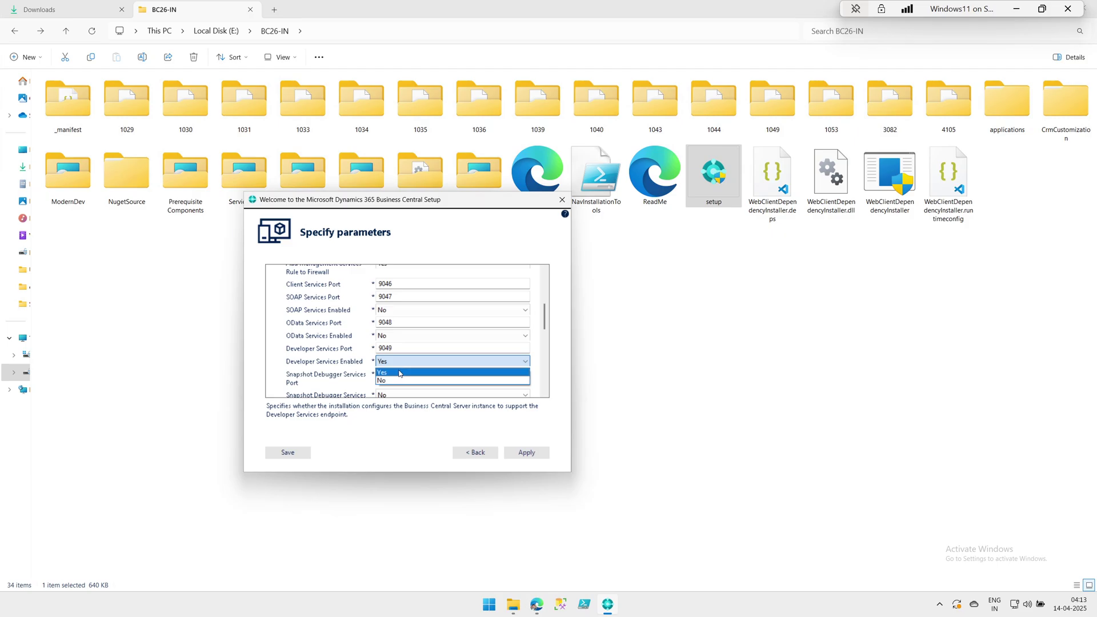
left_click(399, 373)
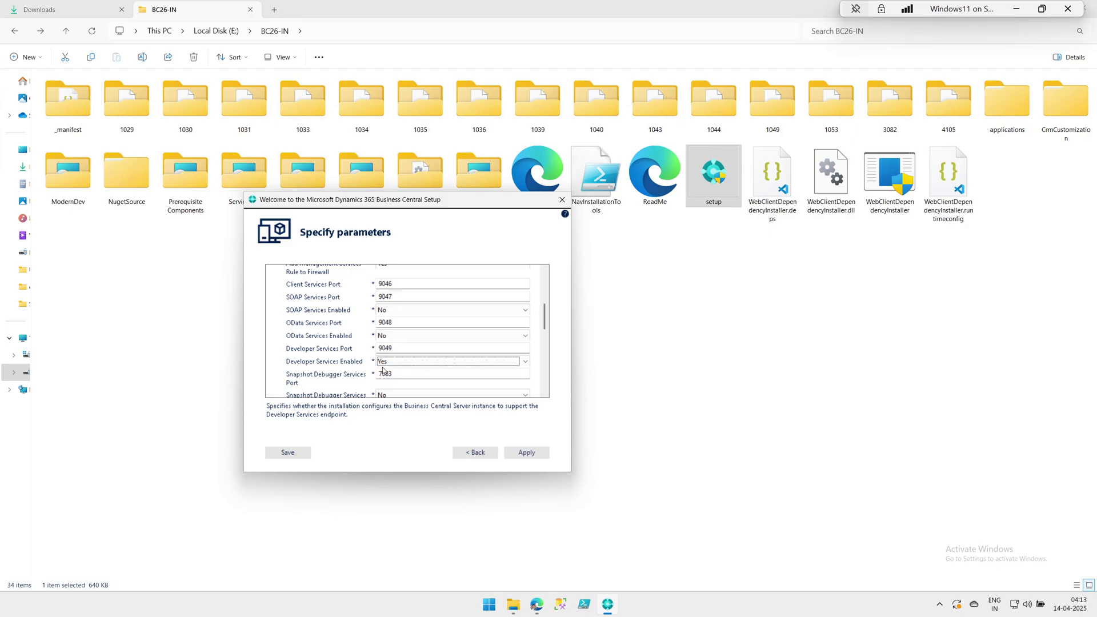
Set the Snapshot Debugger Services Port to 9083 and set Add Client Services Rule to Firewall to Yes.
left_click(384, 373)
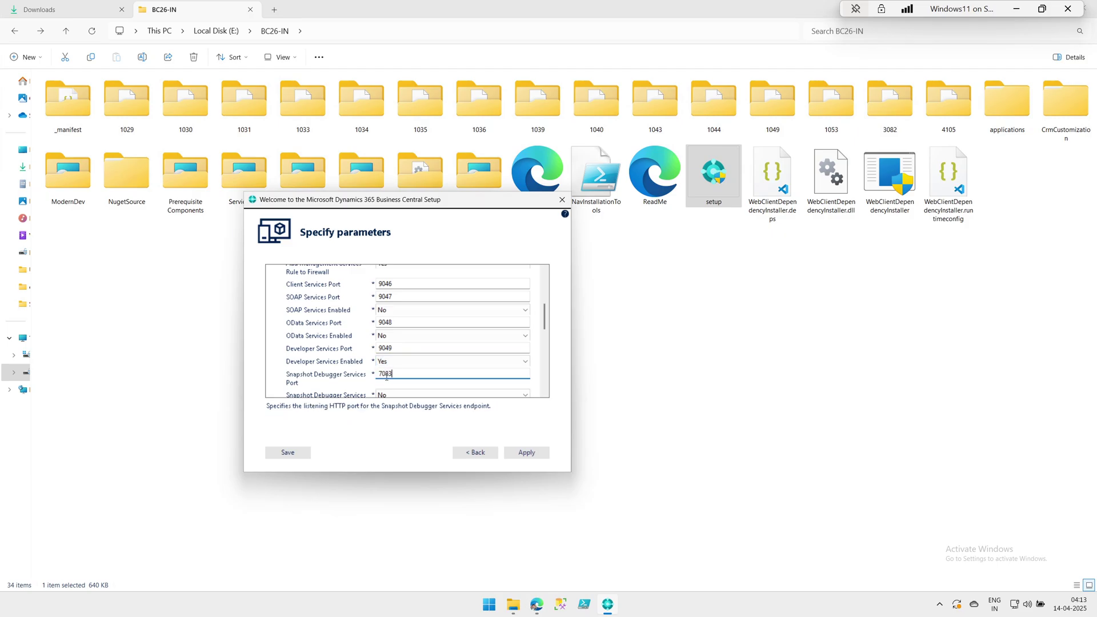
left_click_drag(382, 374, 372, 374)
type("9")
left_click_drag(544, 309, 545, 315)
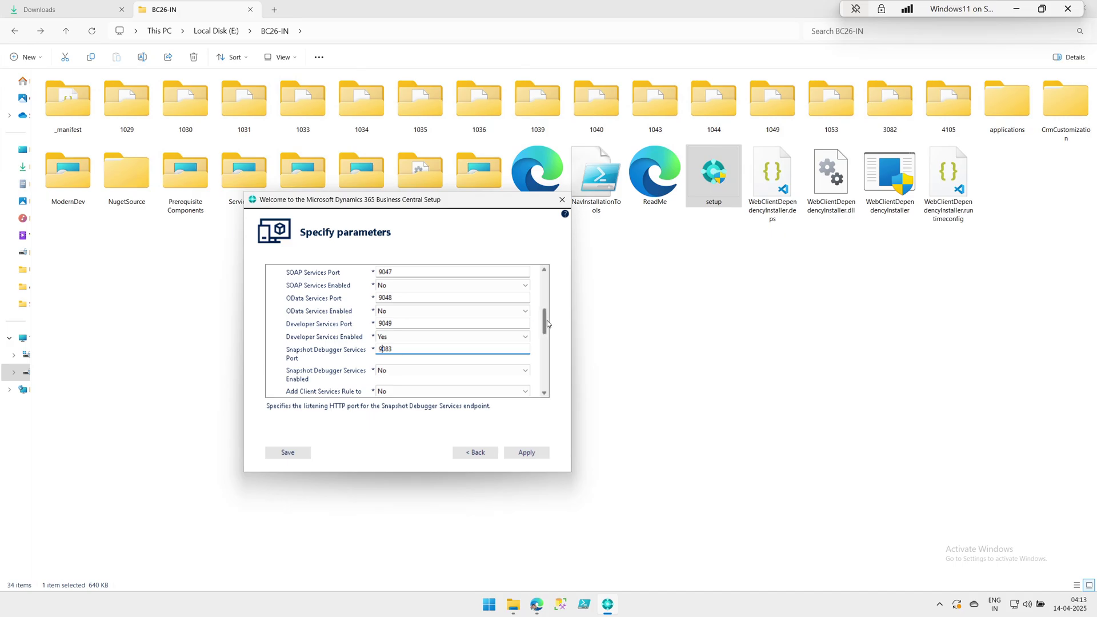
scroll(546, 320, "down", 3)
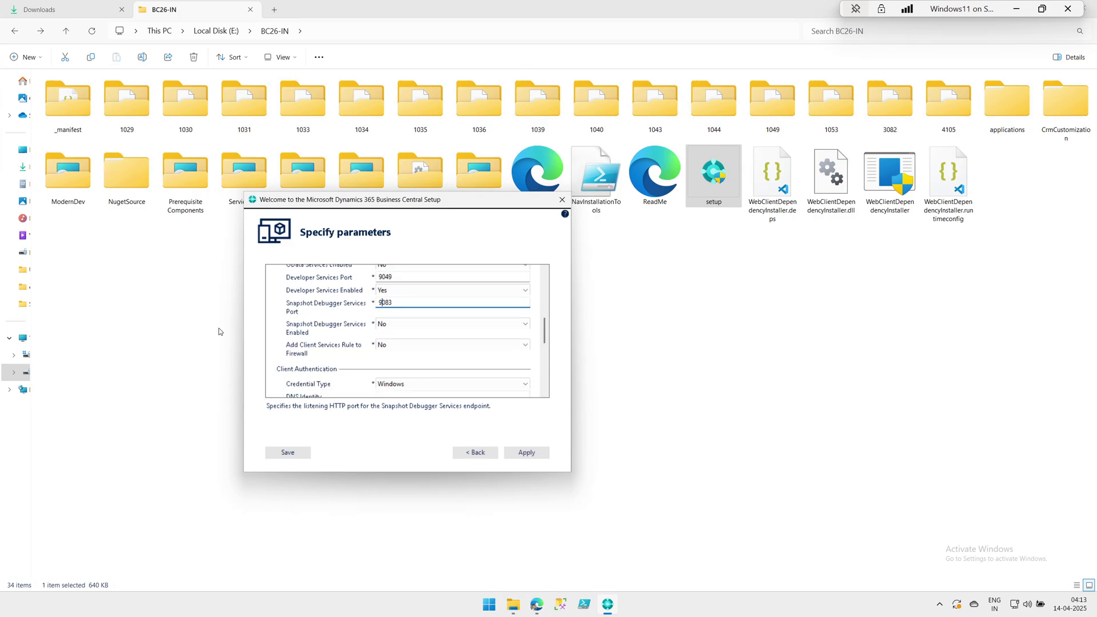
left_click(378, 345)
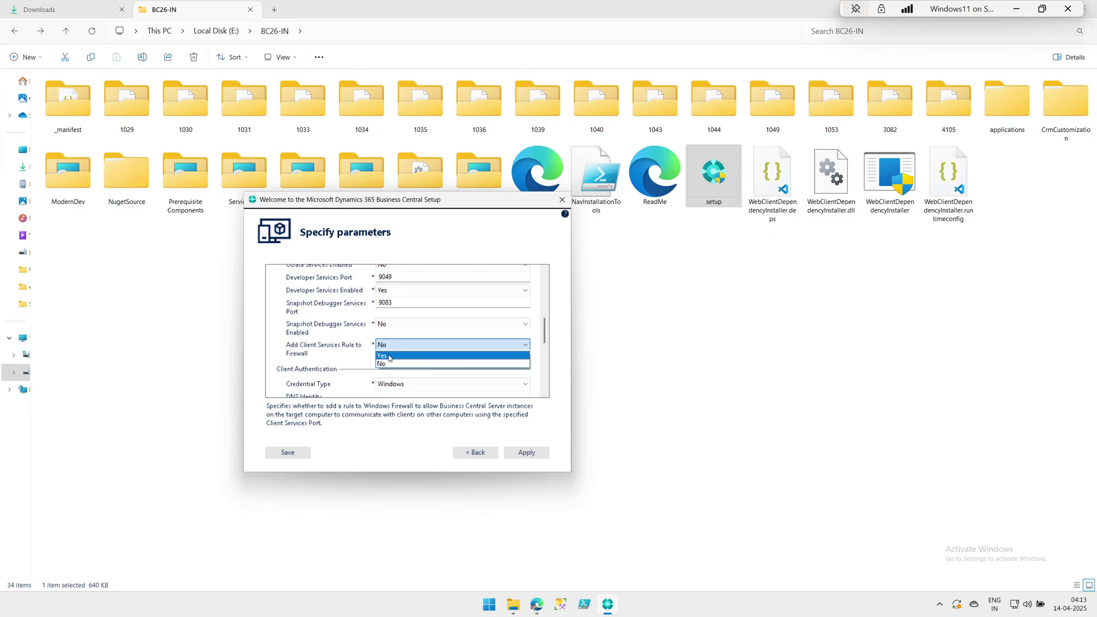
left_click(391, 361)
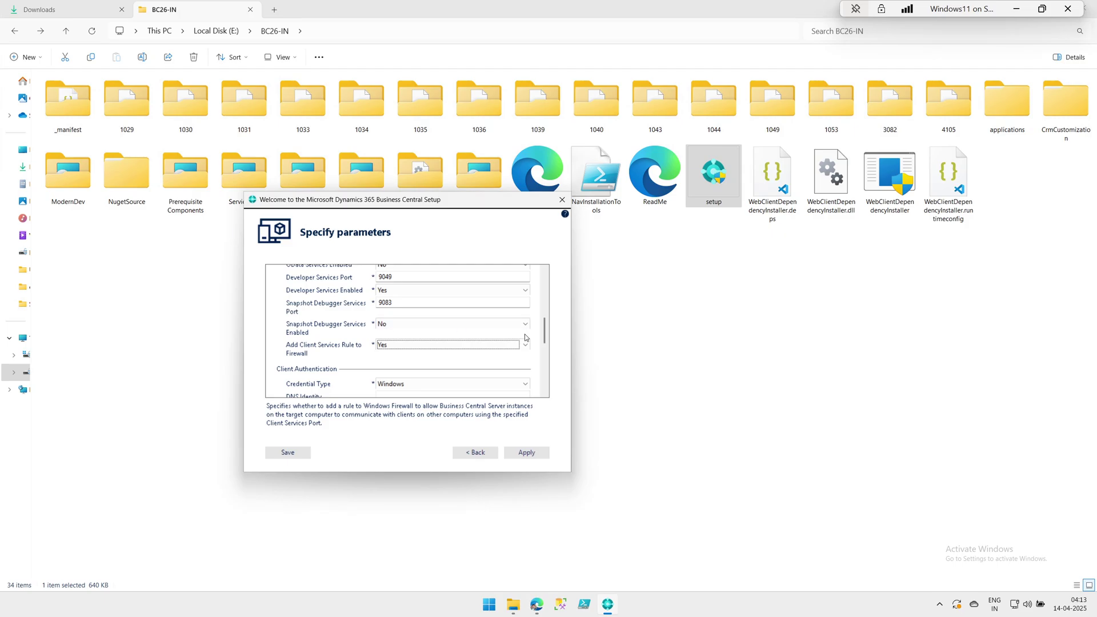
Try the credential types UserName, NAVUserPassword and AccessControlService for client authentication, and return the selection to Windows.
left_click_drag(546, 331, 546, 345)
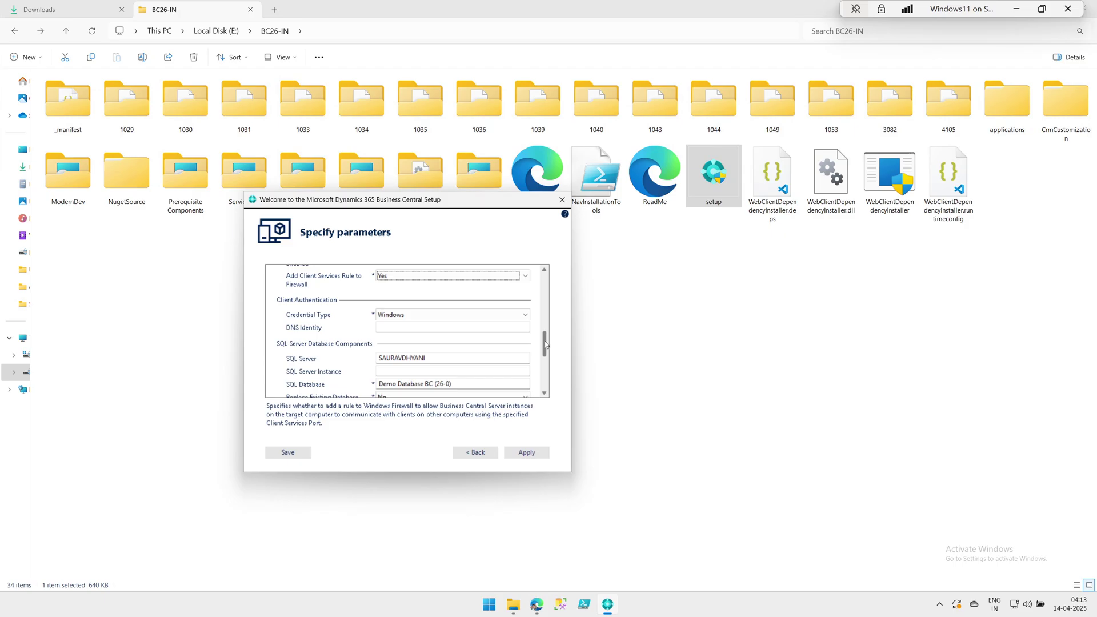
left_click(525, 316)
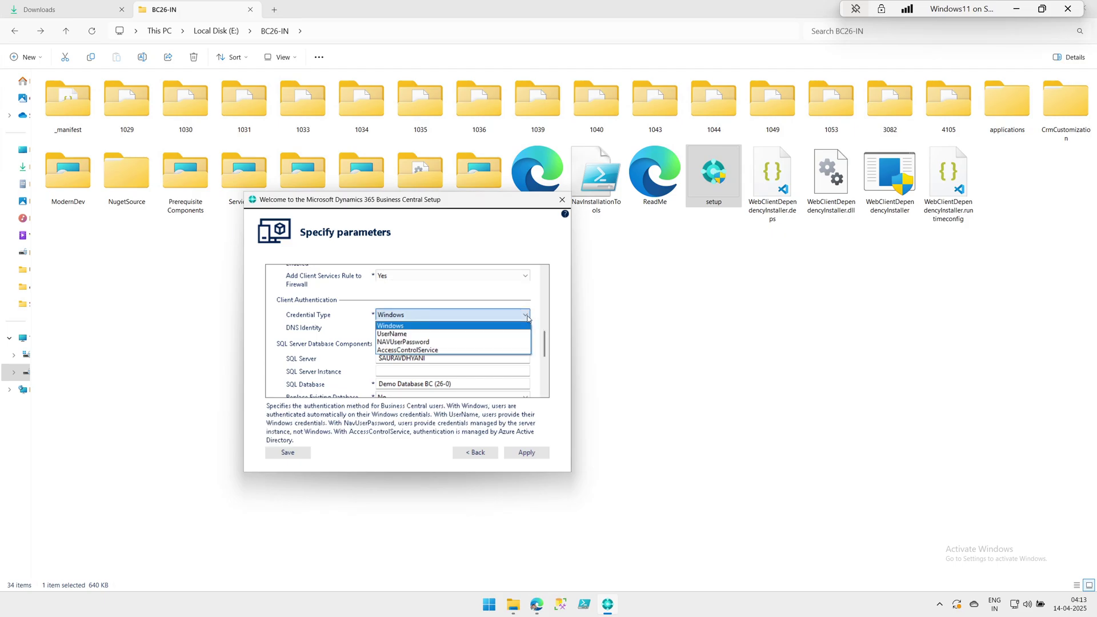
key("Down")
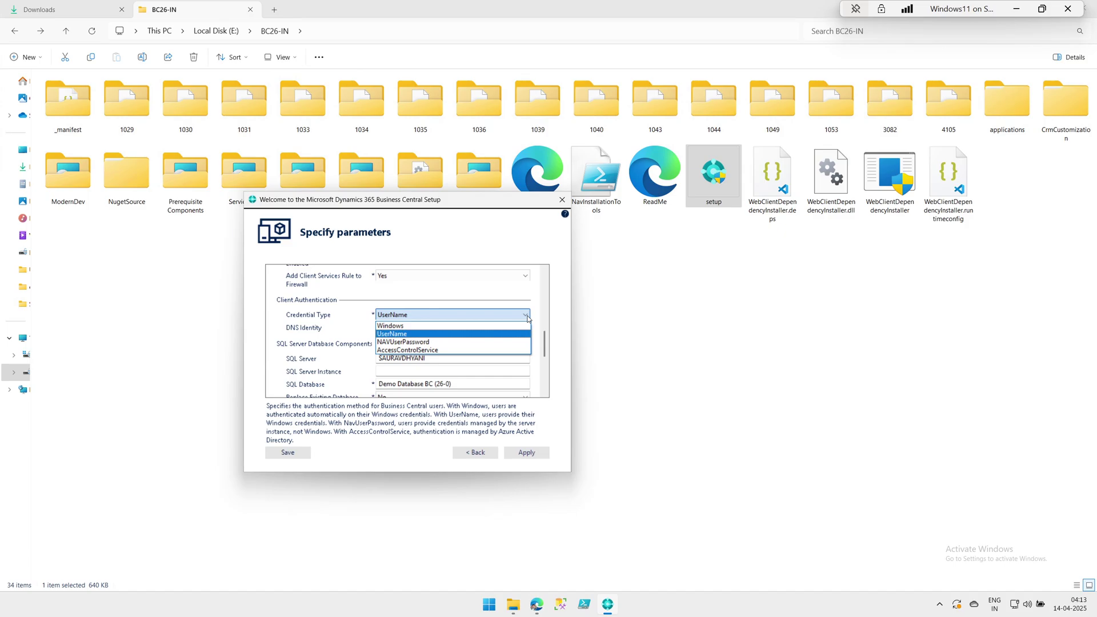
left_click(528, 319)
left_click(525, 315)
left_click(415, 342)
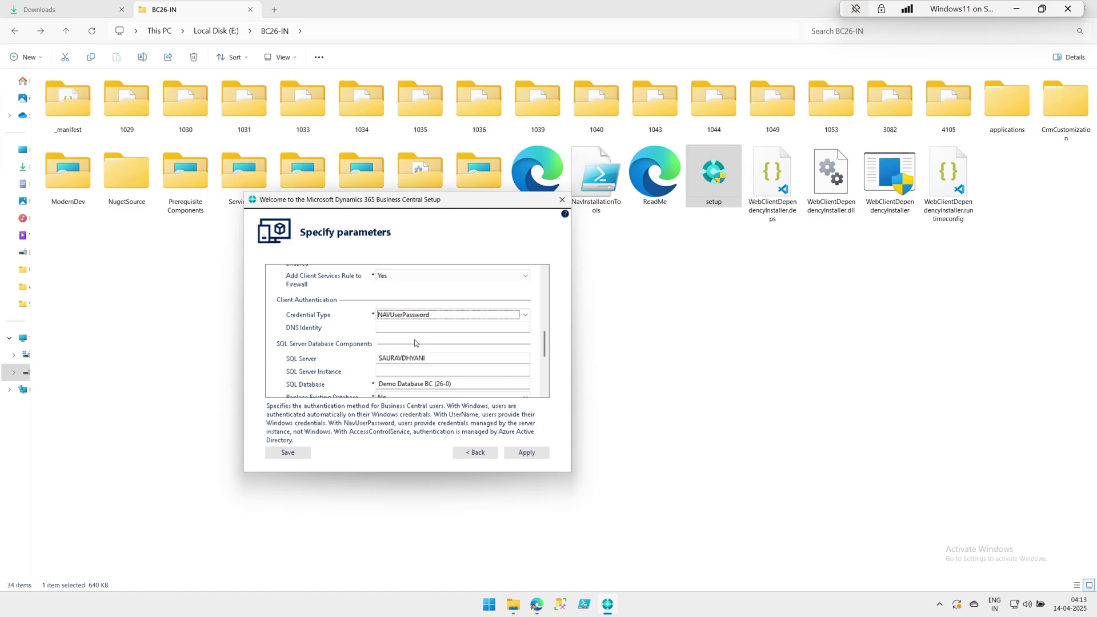
left_click(446, 315)
left_click(432, 351)
left_click(521, 315)
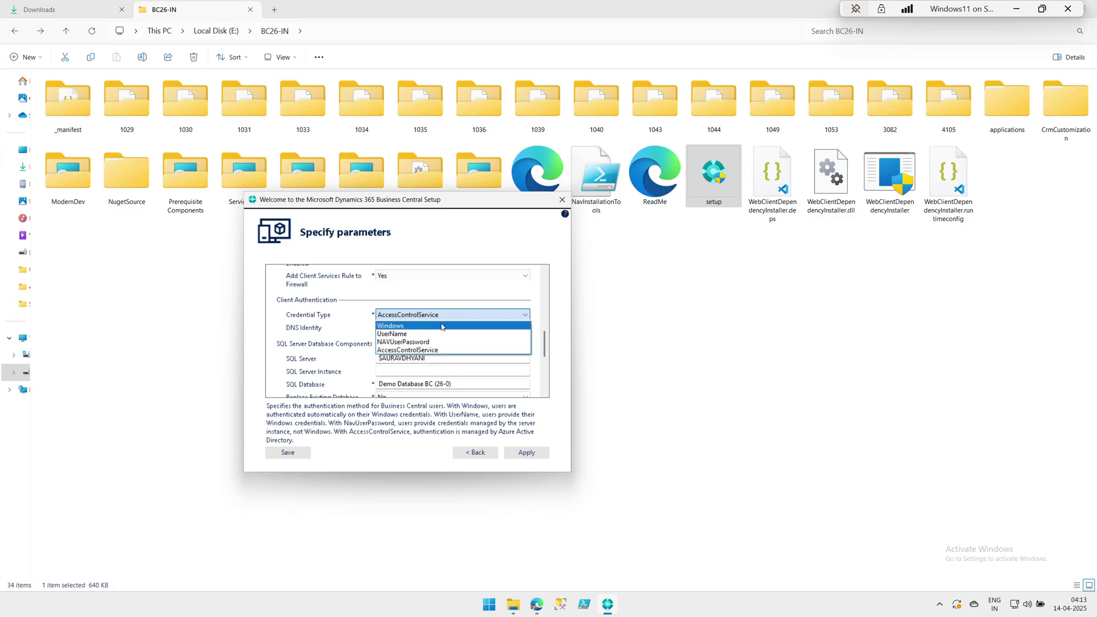
left_click(442, 327)
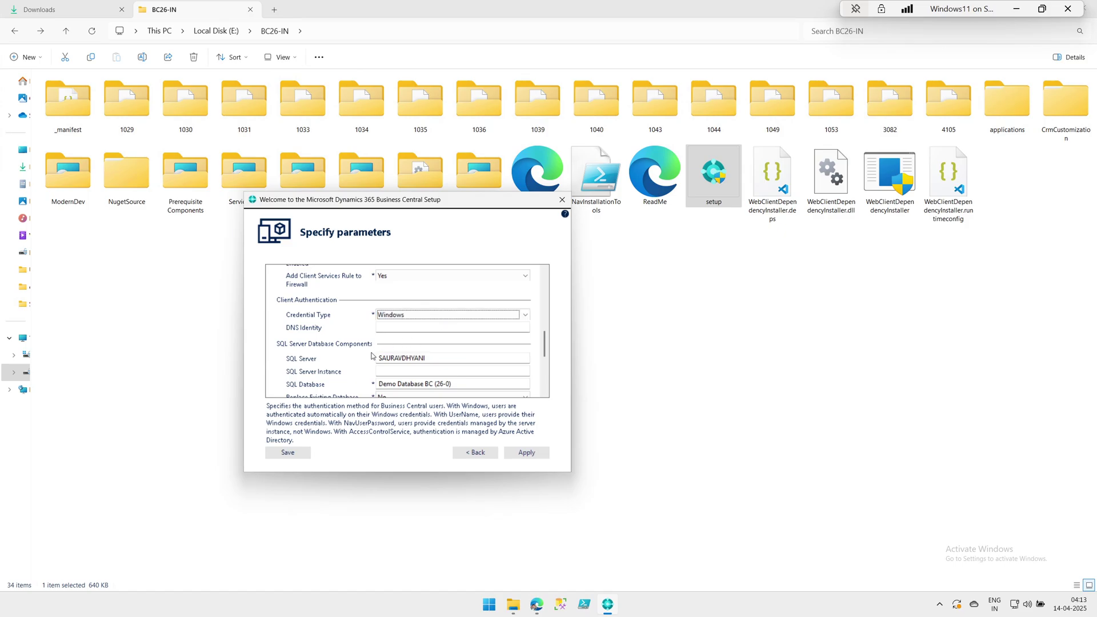
Check the SQL Server fields, examine that server's databases in SQL Server Management Studio, and return to the setup window.
scroll(545, 353, "down", 3)
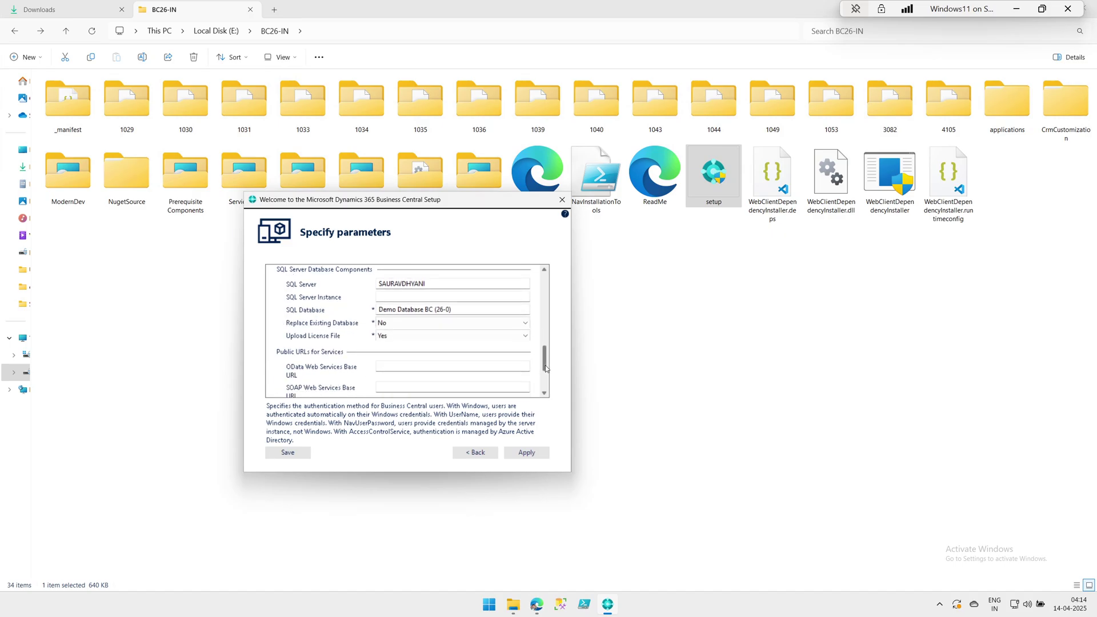
left_click(453, 284)
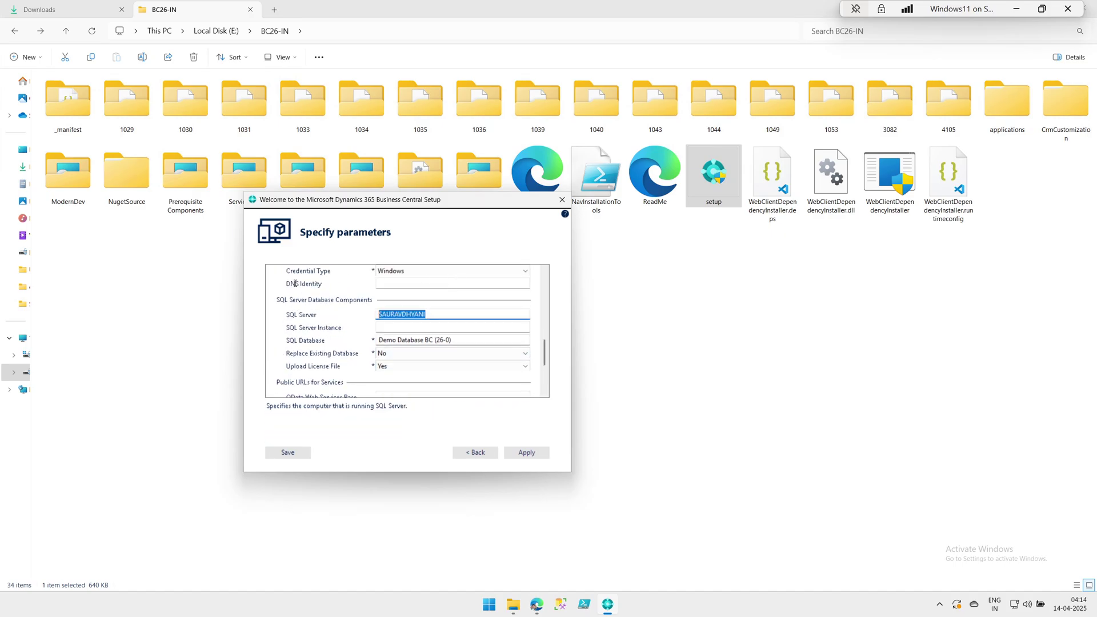
left_click(403, 325)
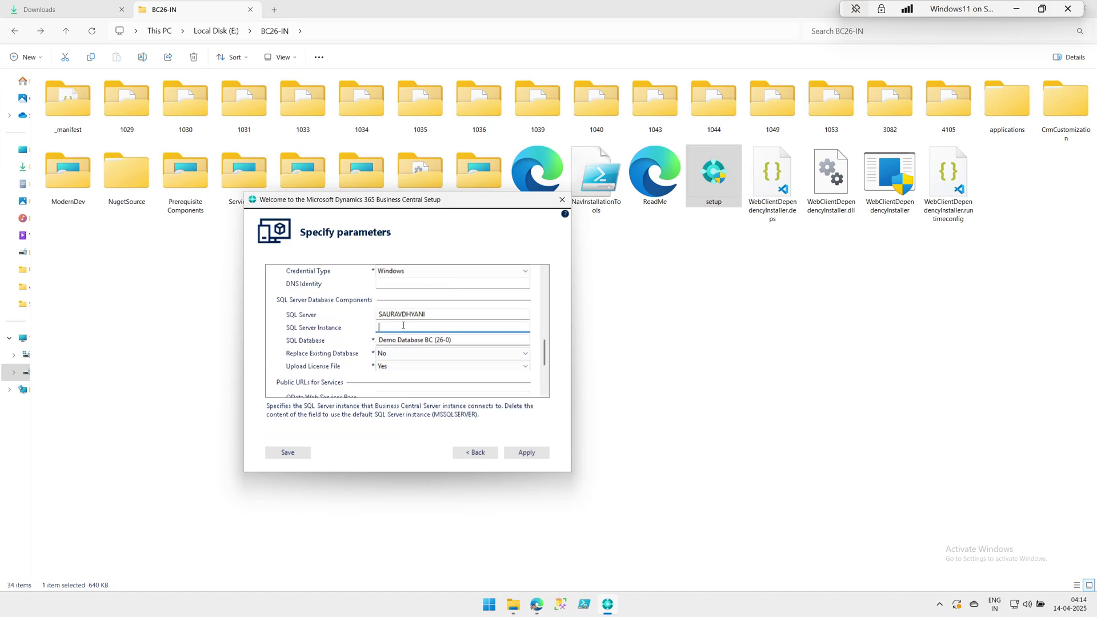
left_click(562, 604)
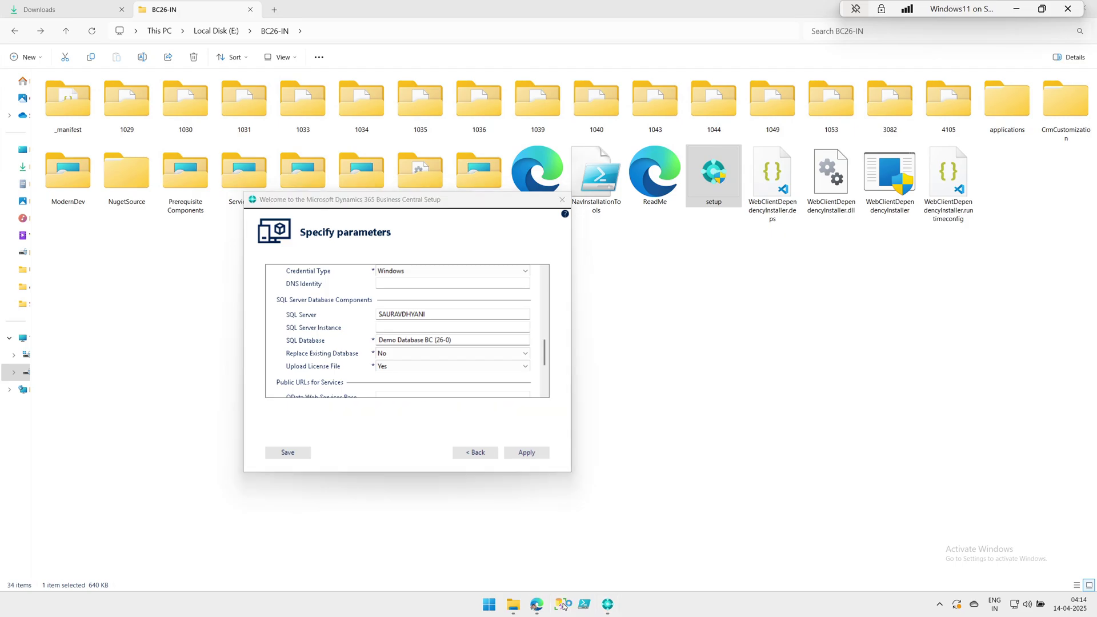
left_click(458, 324)
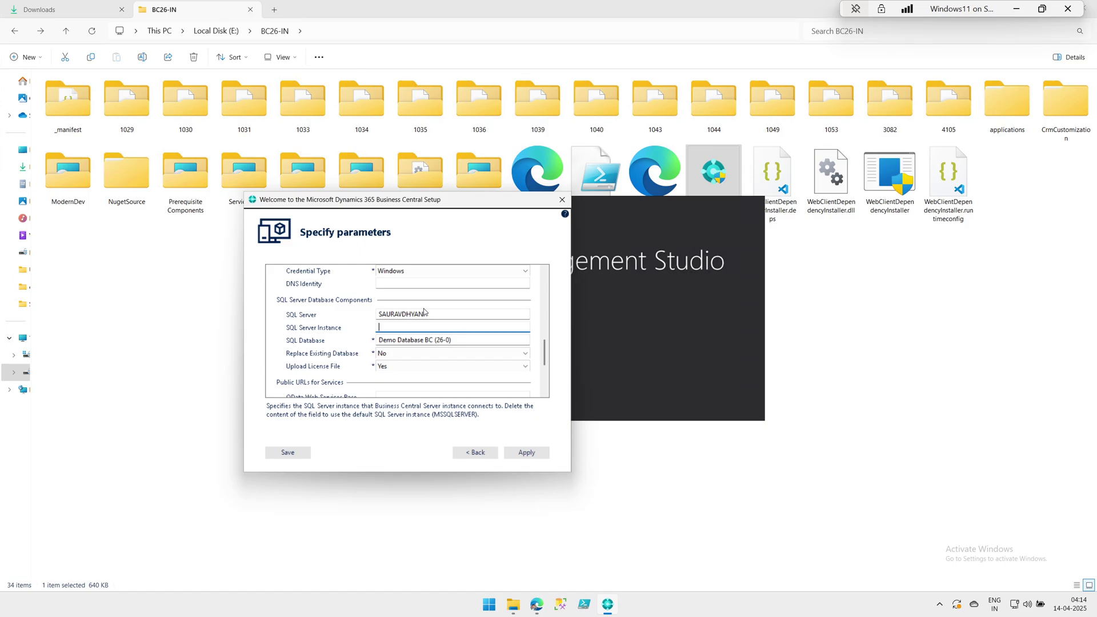
left_click(451, 339)
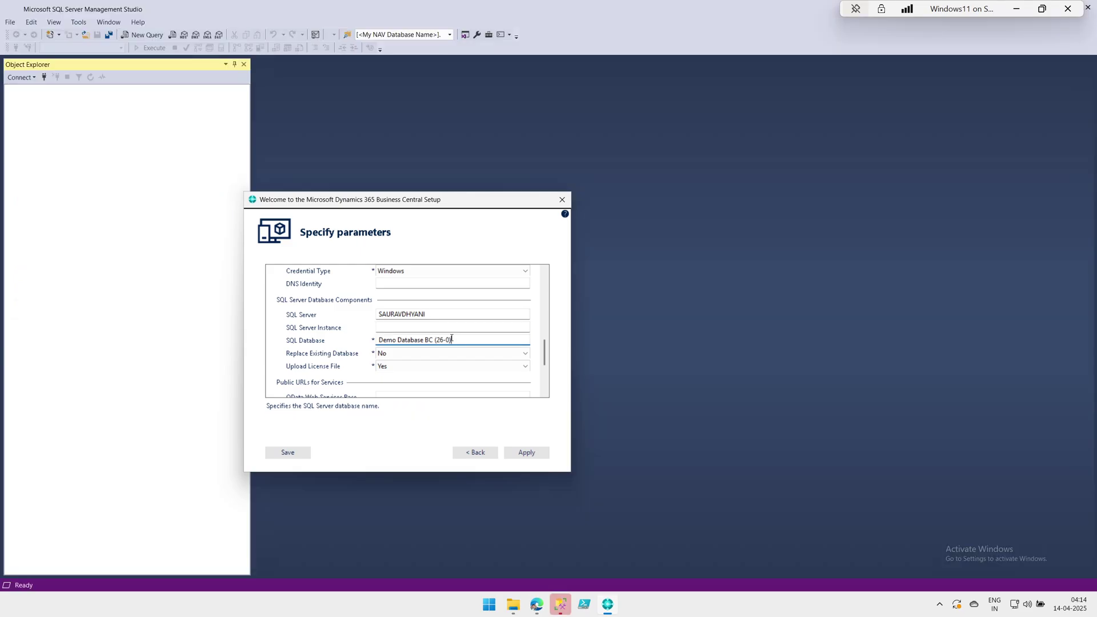
left_click_drag(479, 200, 324, 202)
left_click(528, 418)
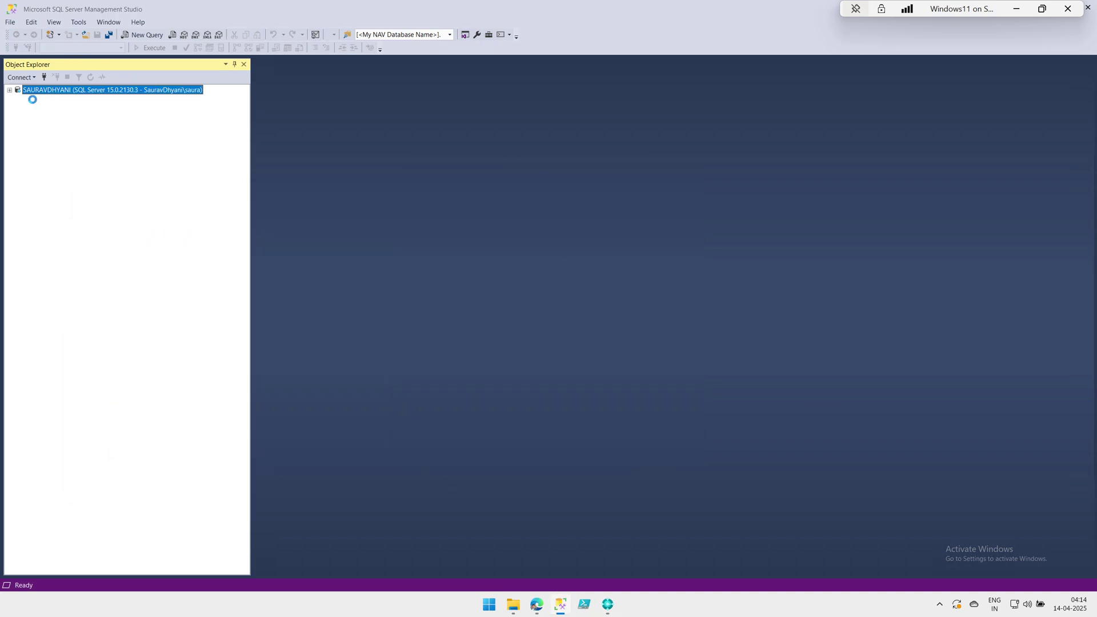
left_click(17, 100)
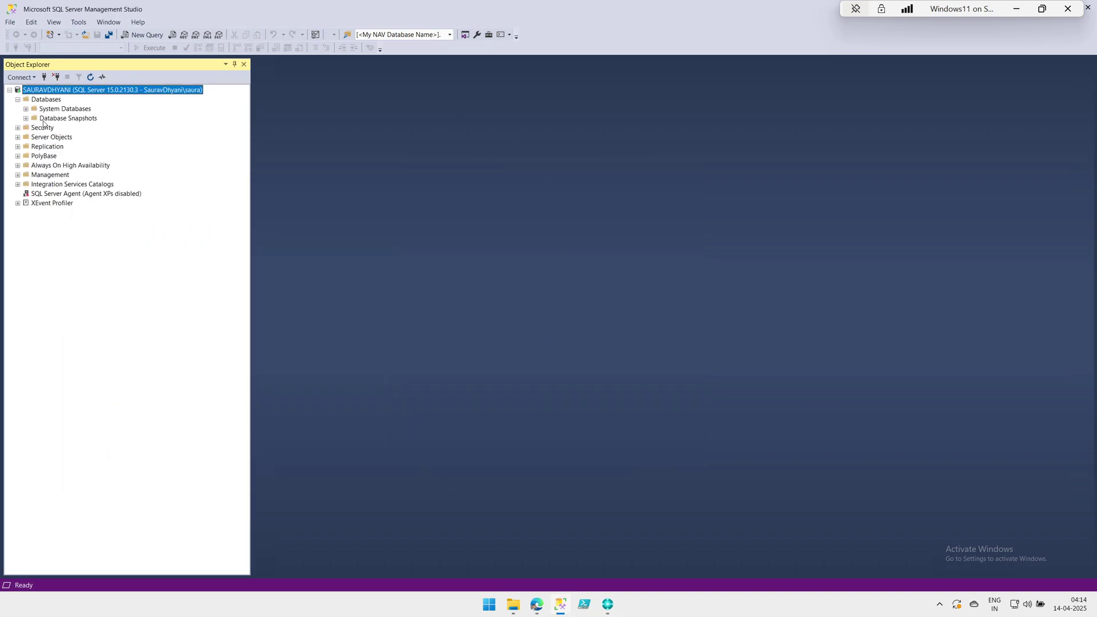
left_click(560, 607)
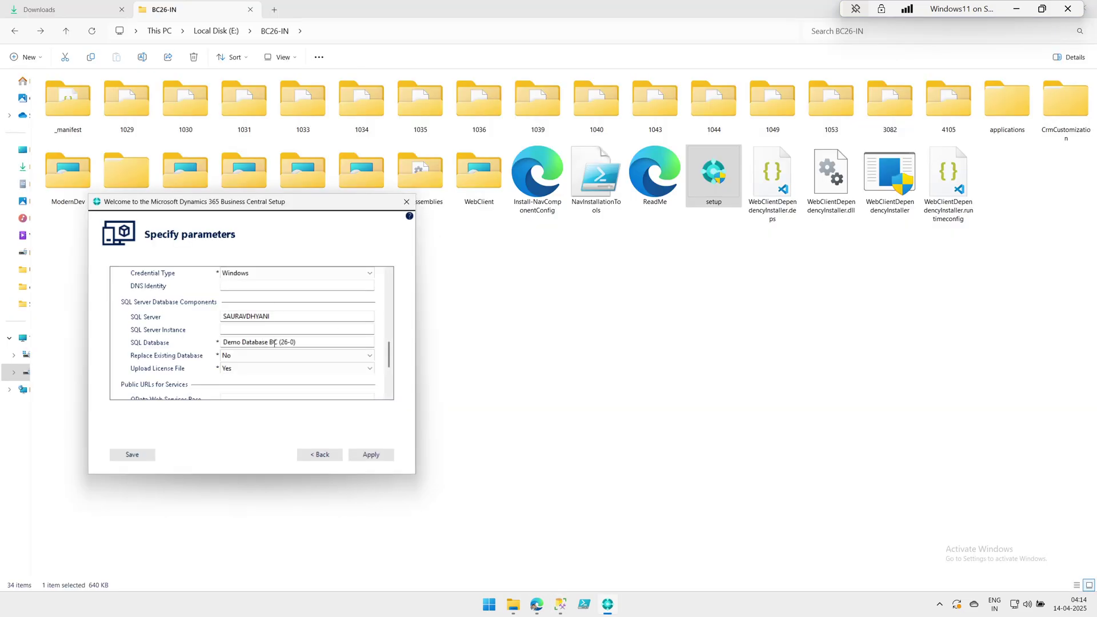
Name the SQL database Demo Database BC (26-0) IN.
left_click(299, 343)
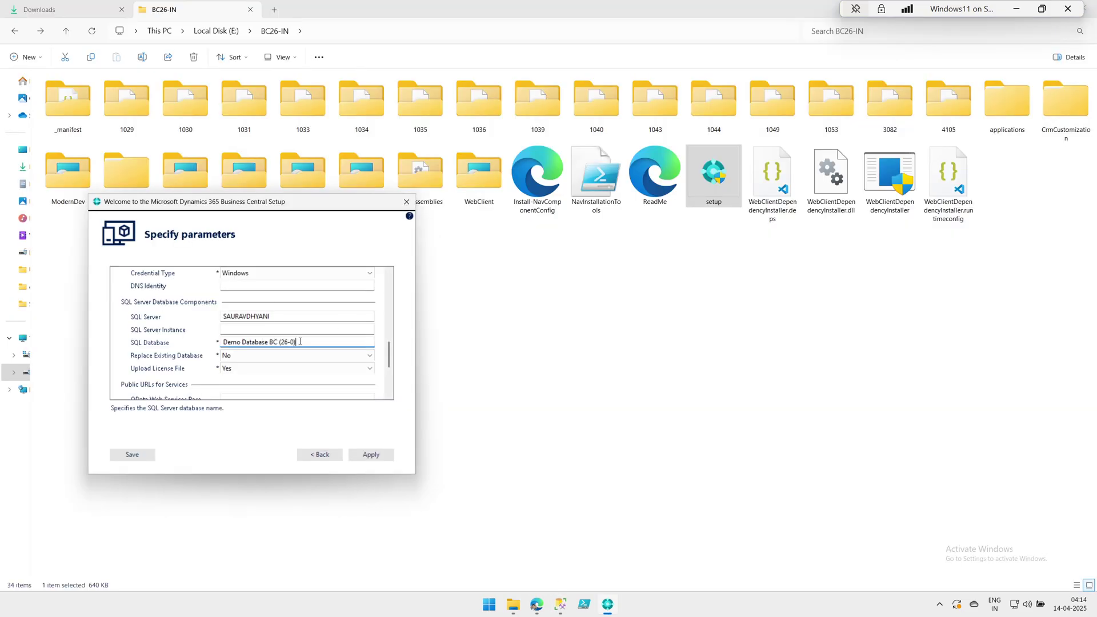
type("IN")
key("Tab")
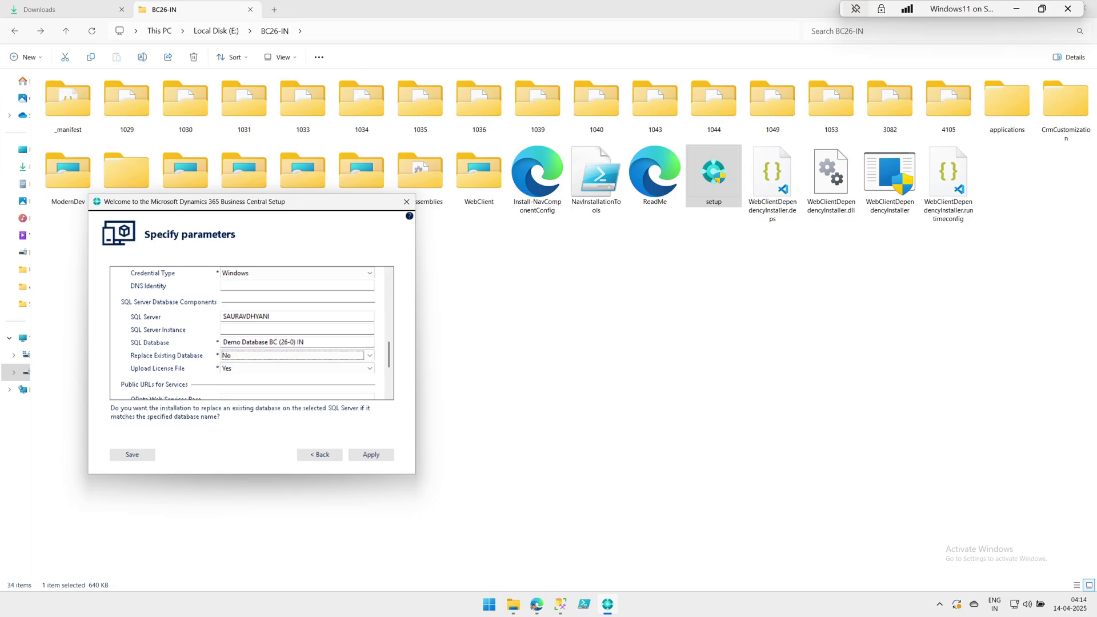
Keep Replace Existing Database at No and Upload License File at Yes in the SQL Server Database Components section.
left_click(239, 357)
left_click(239, 357)
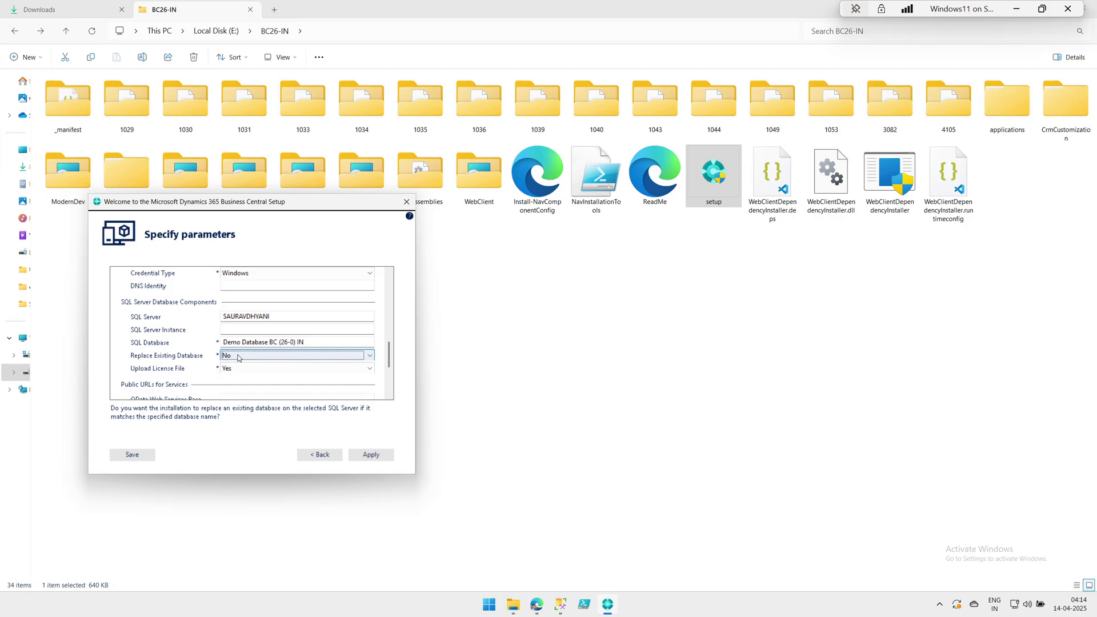
left_click(251, 368)
left_click(256, 368)
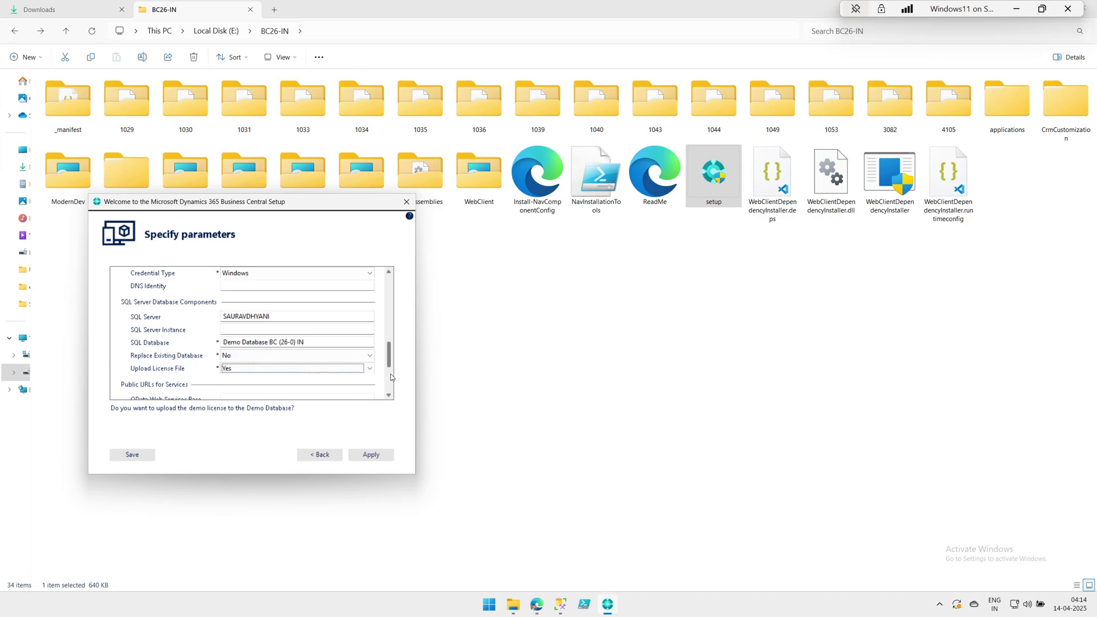
Check the OData, SOAP and Web Client base URL fields and the Web Server Components settings.
left_click_drag(387, 357, 391, 380)
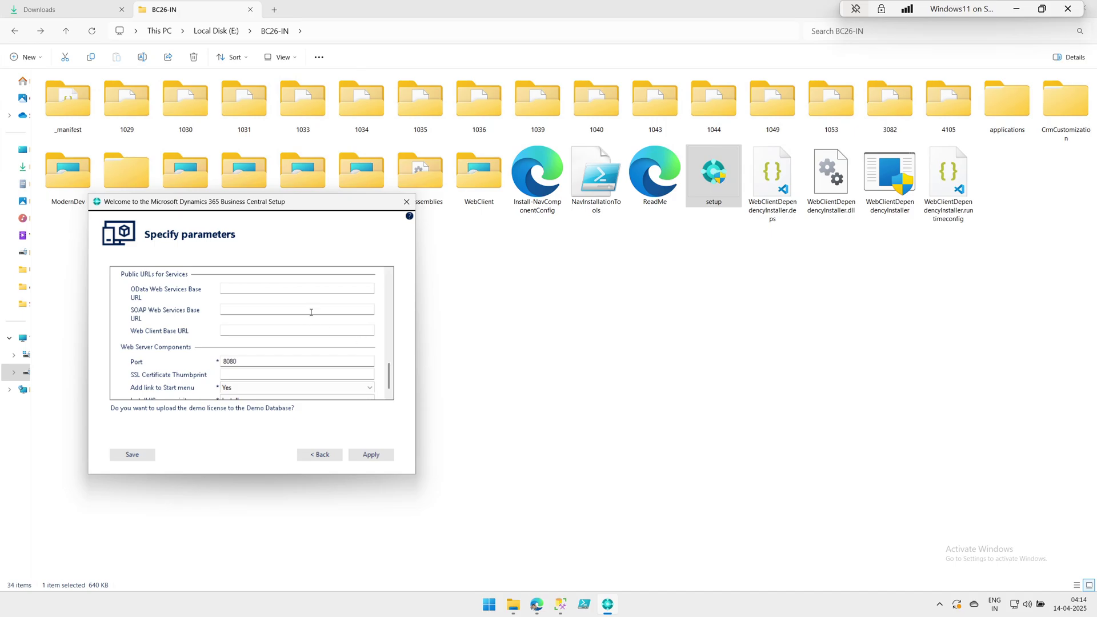
left_click(321, 290)
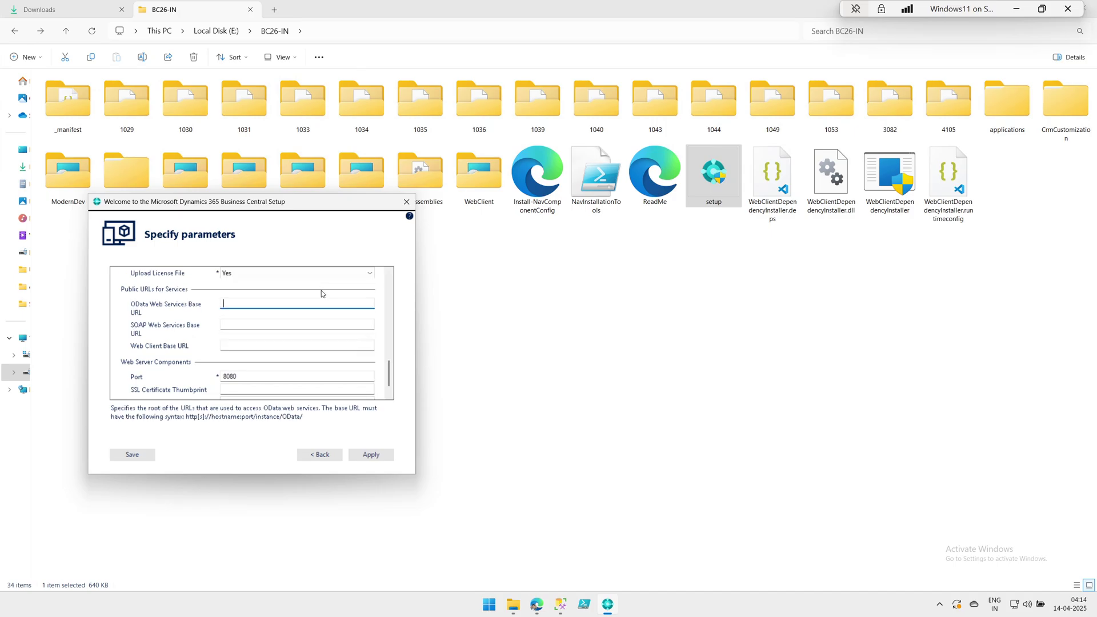
left_click(311, 323)
left_click(312, 345)
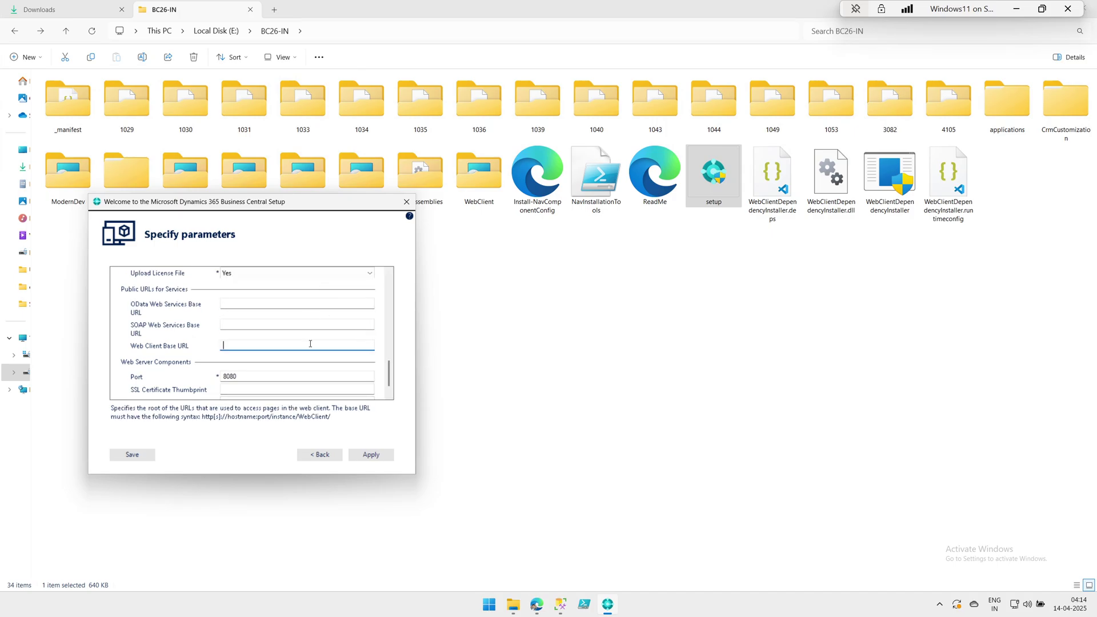
scroll(377, 372, "down", 1)
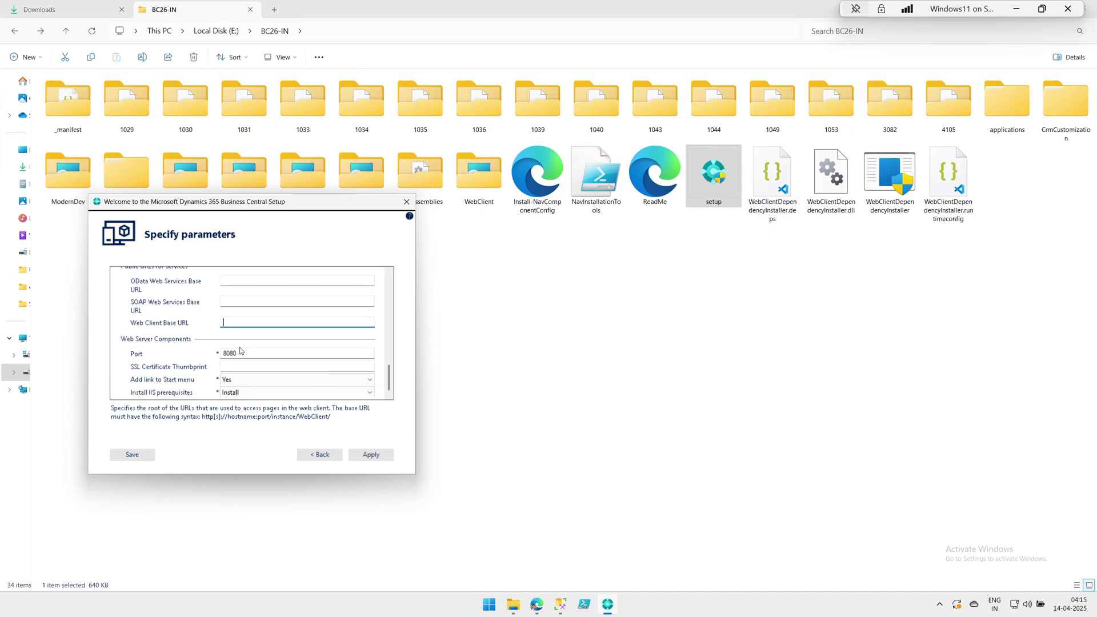
Open Internet Information Services (IIS) Manager, examine the server's existing sites, and return to the setup window.
left_click(490, 613)
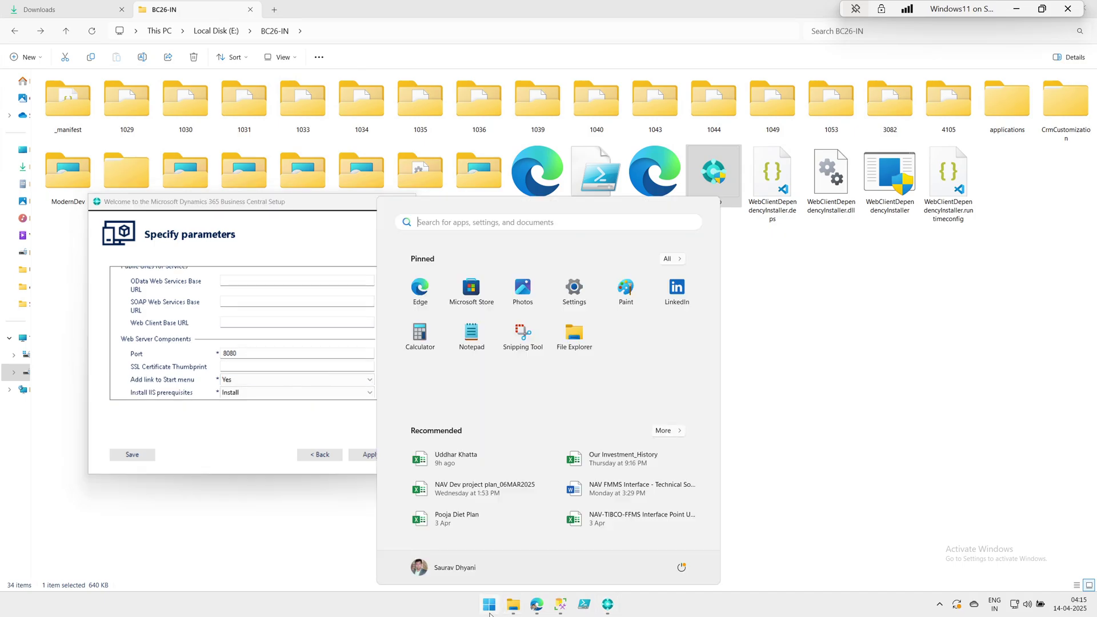
type("iis")
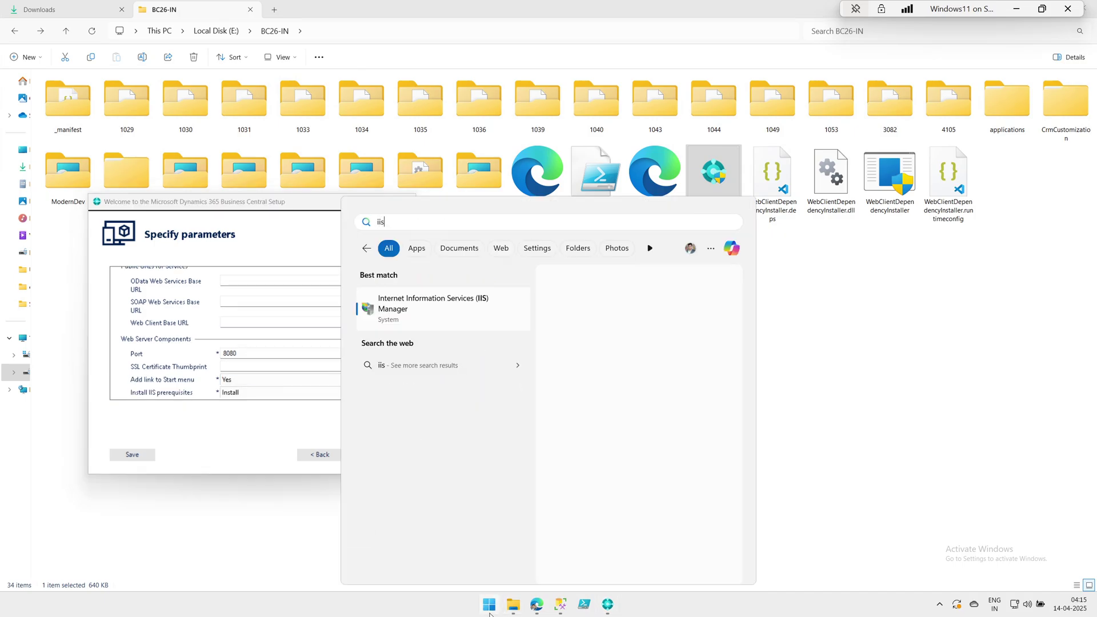
left_click(469, 306)
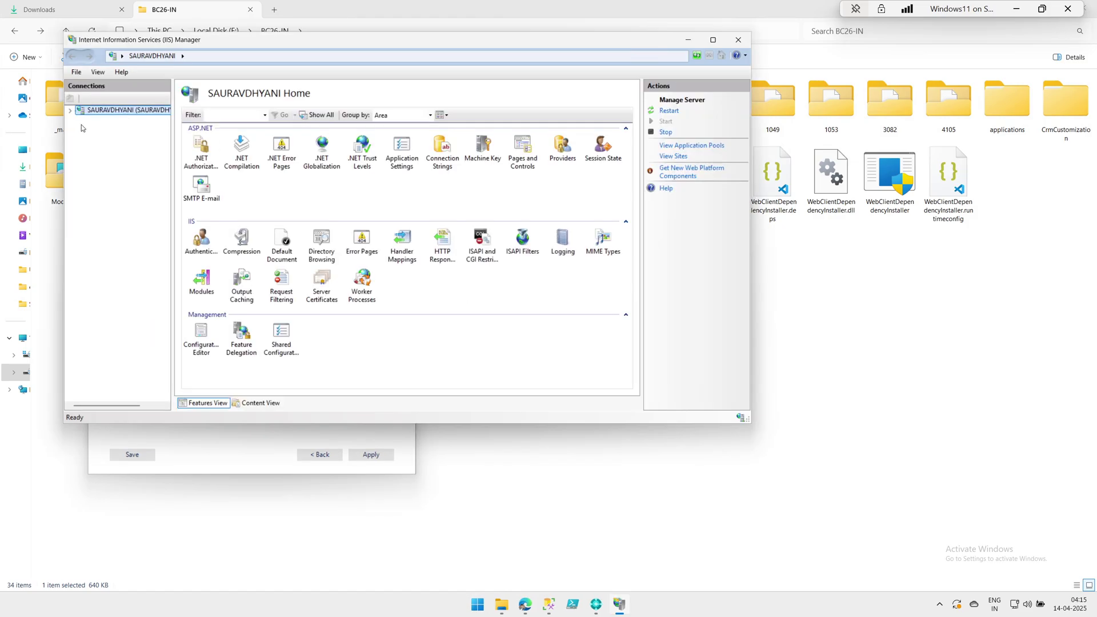
left_click(70, 110)
left_click(80, 129)
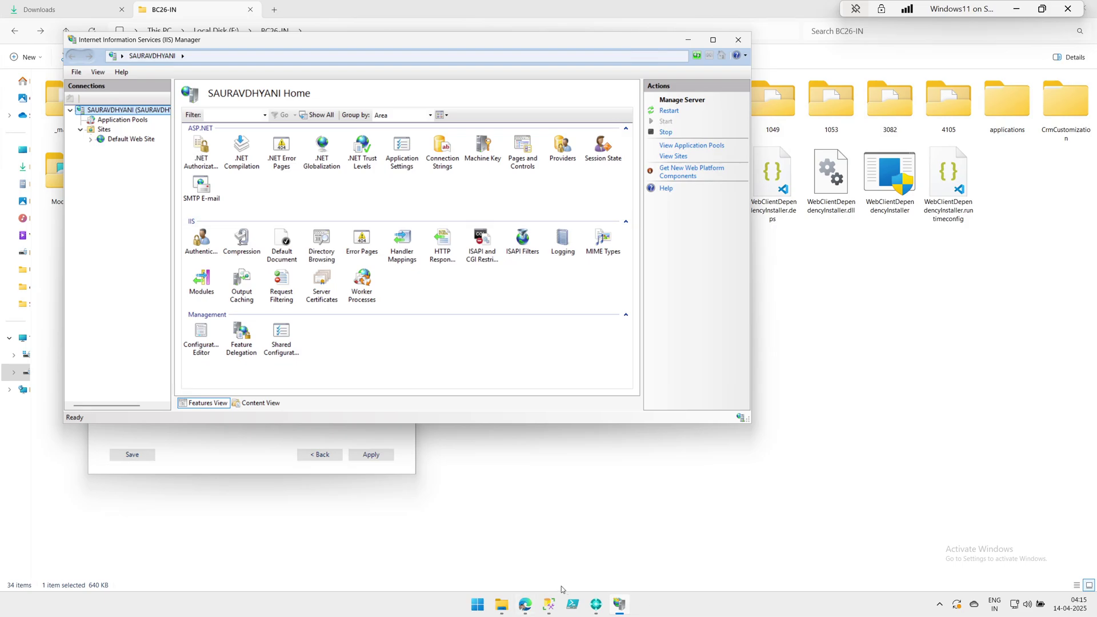
left_click(625, 606)
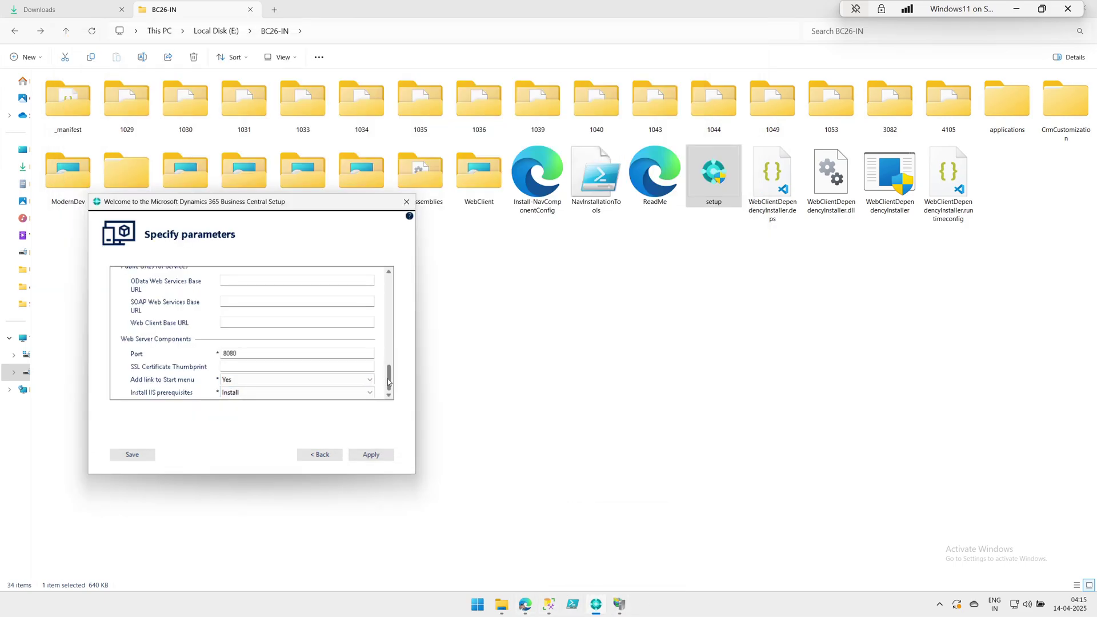
Set Install IIS prerequisites to Install and apply the parameters to start the installation.
left_click(373, 393)
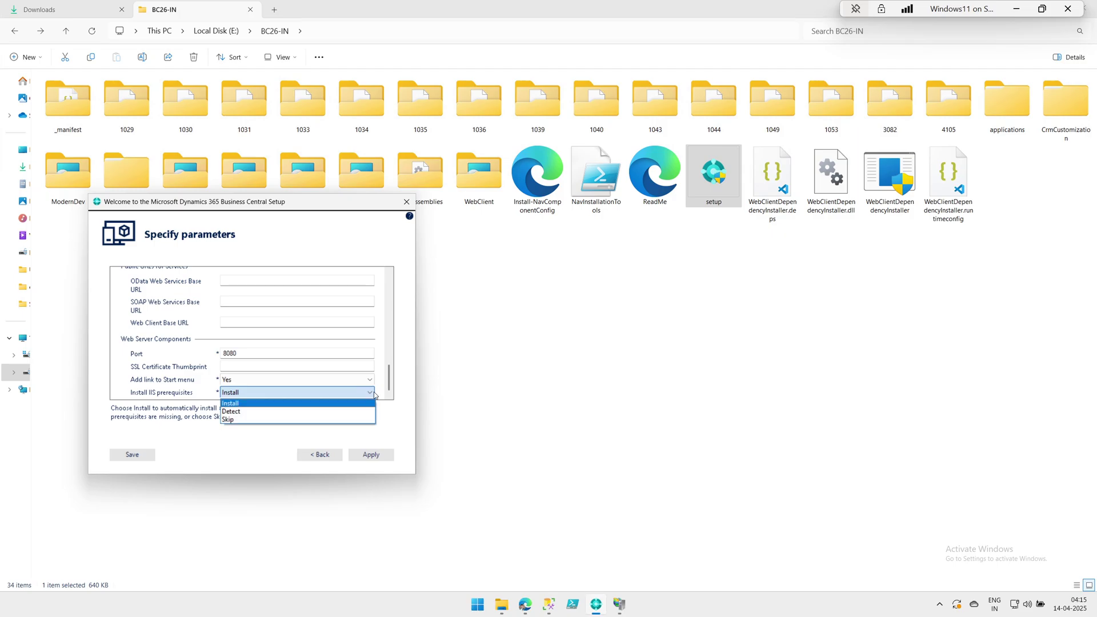
left_click(329, 404)
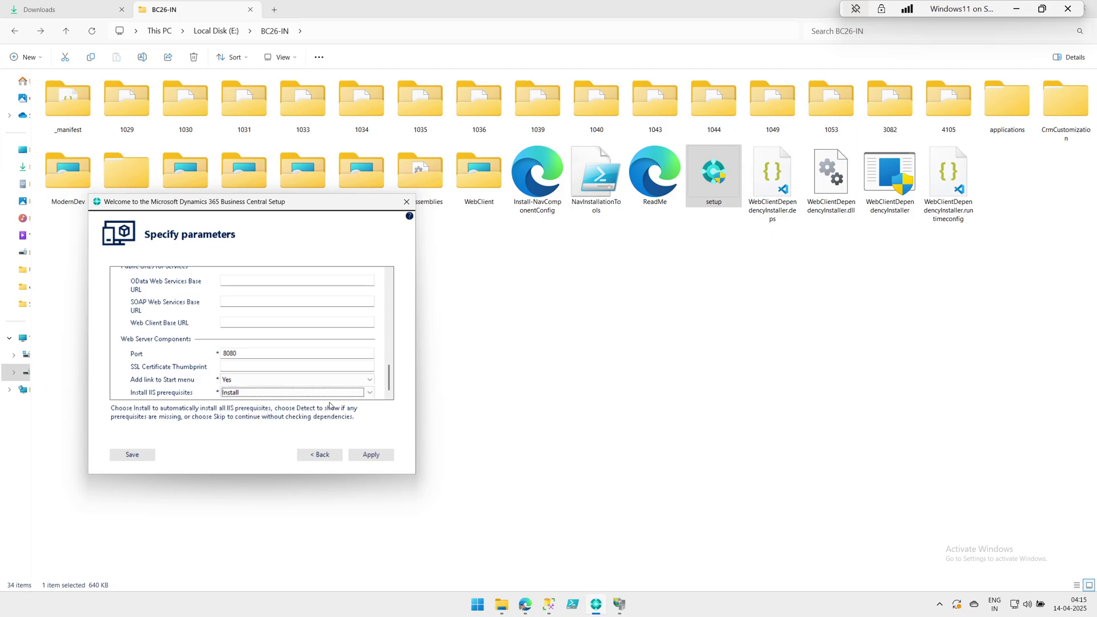
left_click(371, 454)
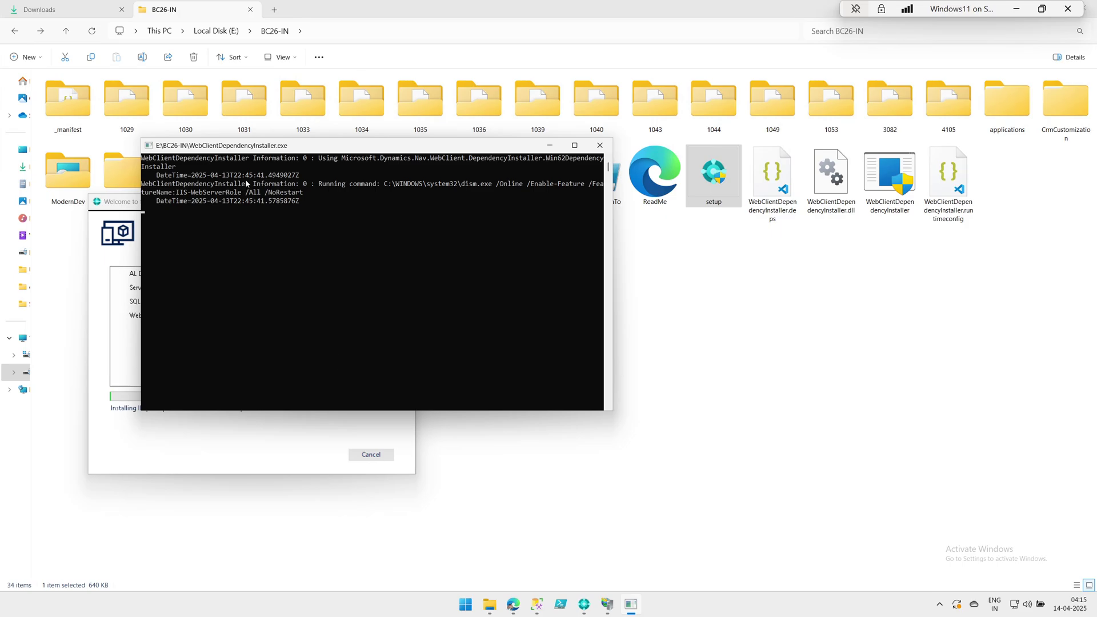
Examine the contents of the Prerequisite Components folder inside BC26-IN.
double_click(123, 157)
left_click(16, 32)
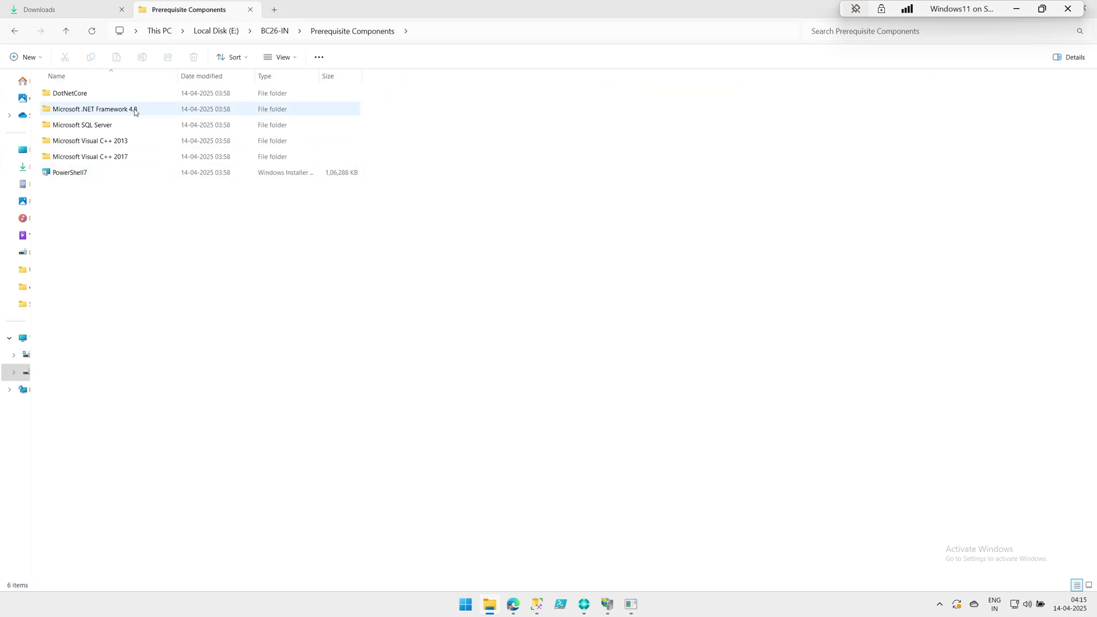
left_click(137, 94)
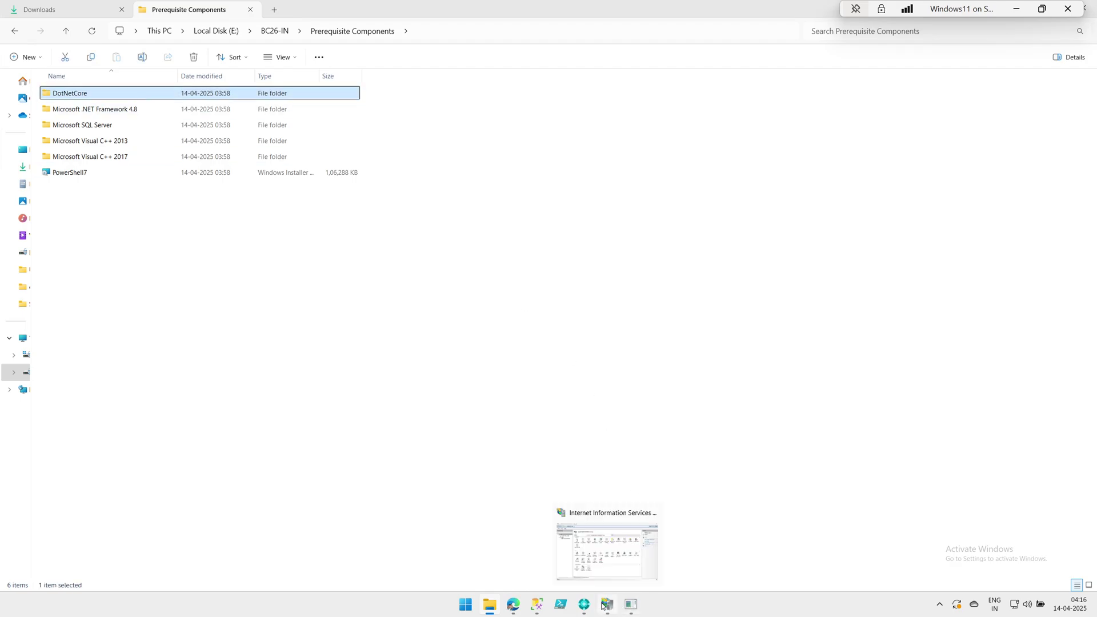
Check the setup's installation progress and move the web client dependency installer's console window aside.
left_click(585, 605)
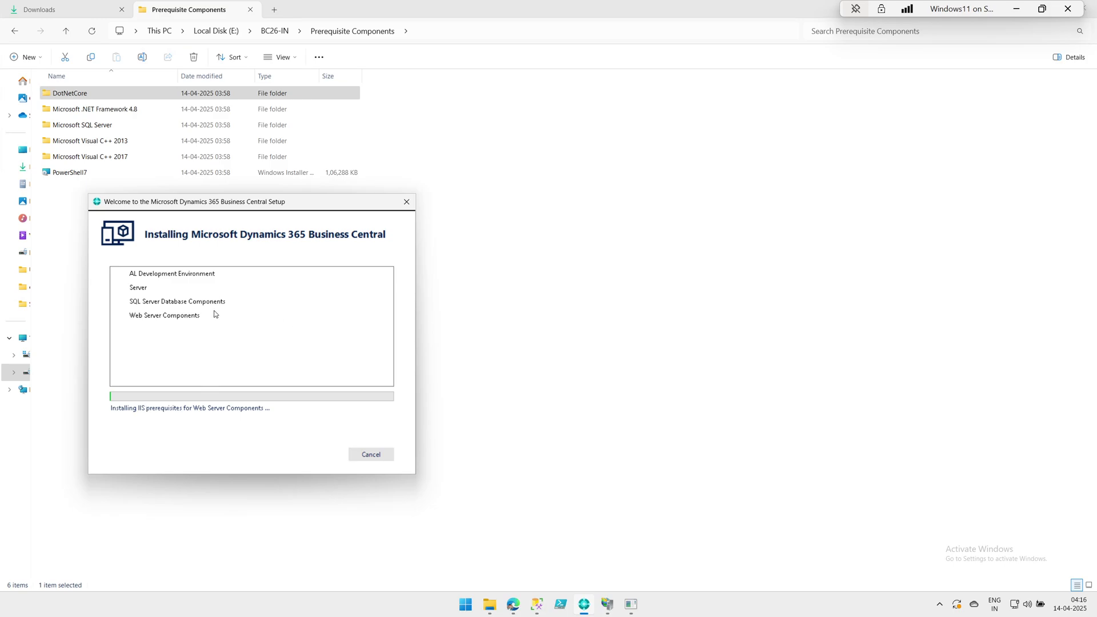
left_click(629, 605)
left_click_drag(426, 142, 756, 142)
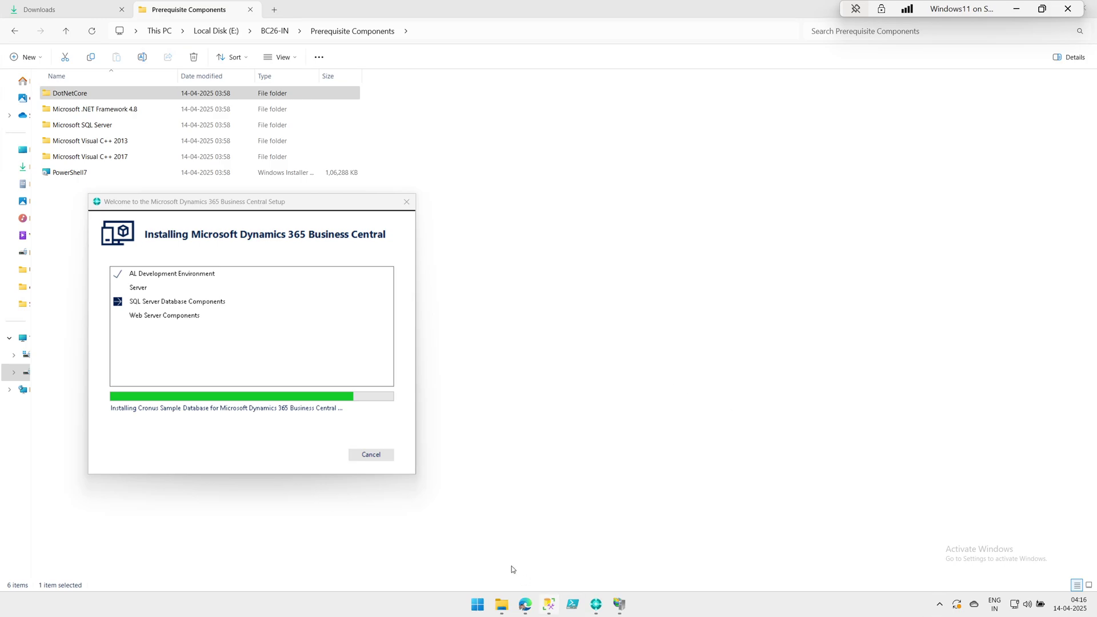
Switch to SQL Server Management Studio, place it beside the setup window, and refresh the server to check its databases.
left_click(547, 613)
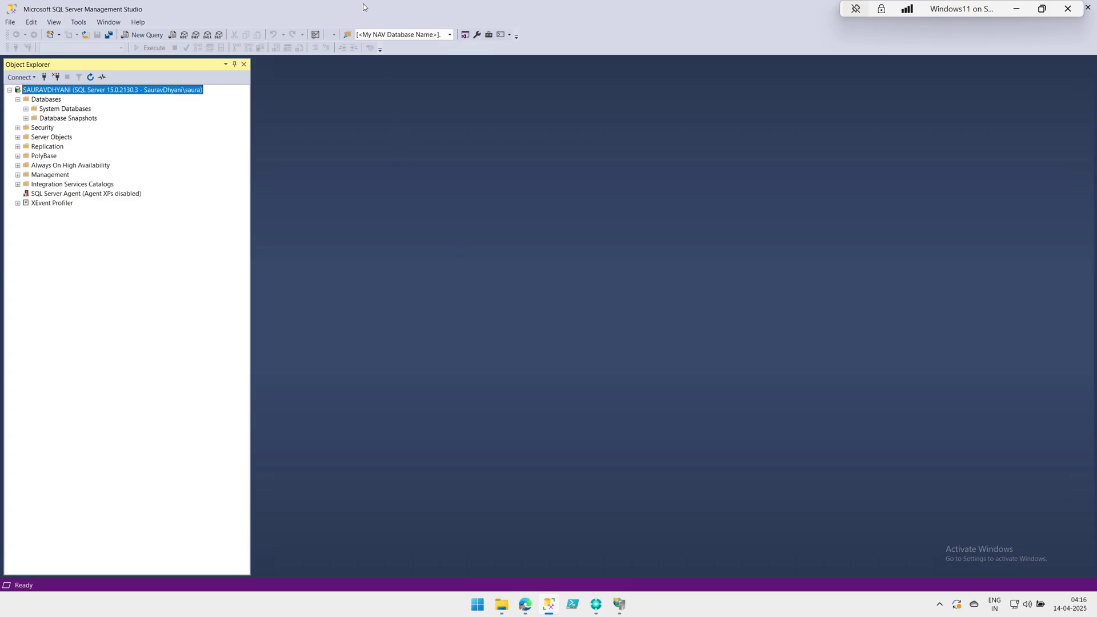
double_click(364, 7)
left_click_drag(265, 102, 652, 191)
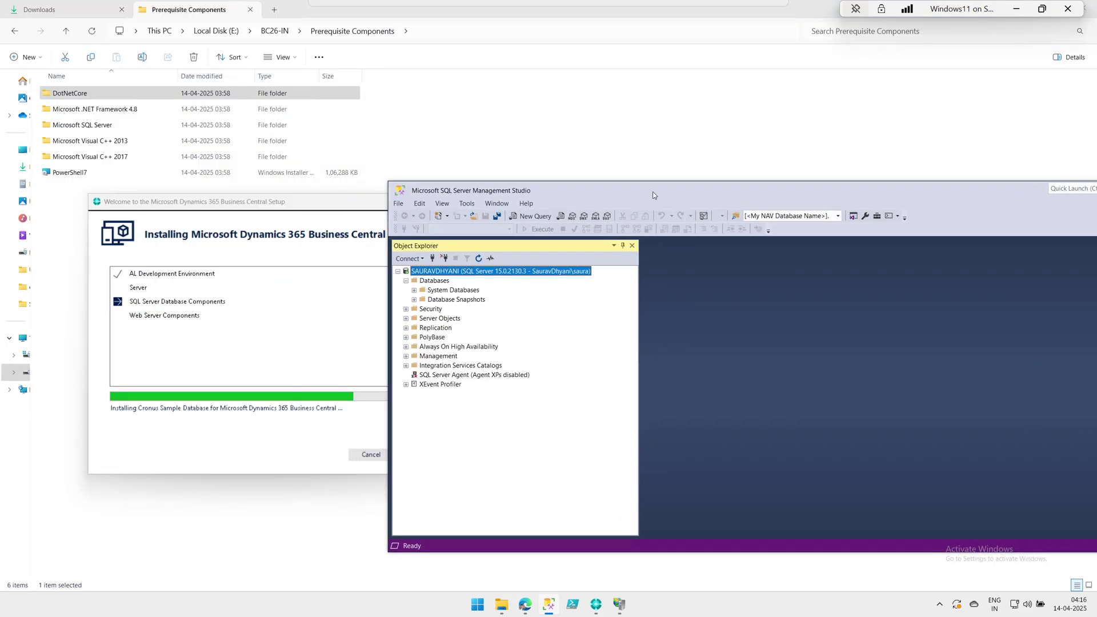
left_click(479, 258)
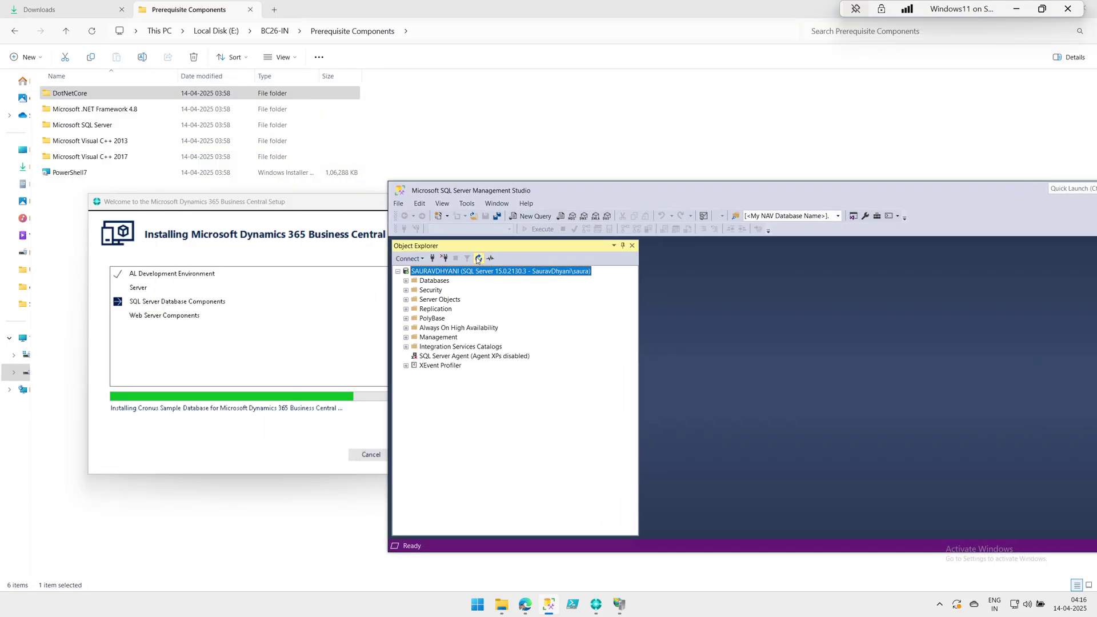
left_click(406, 281)
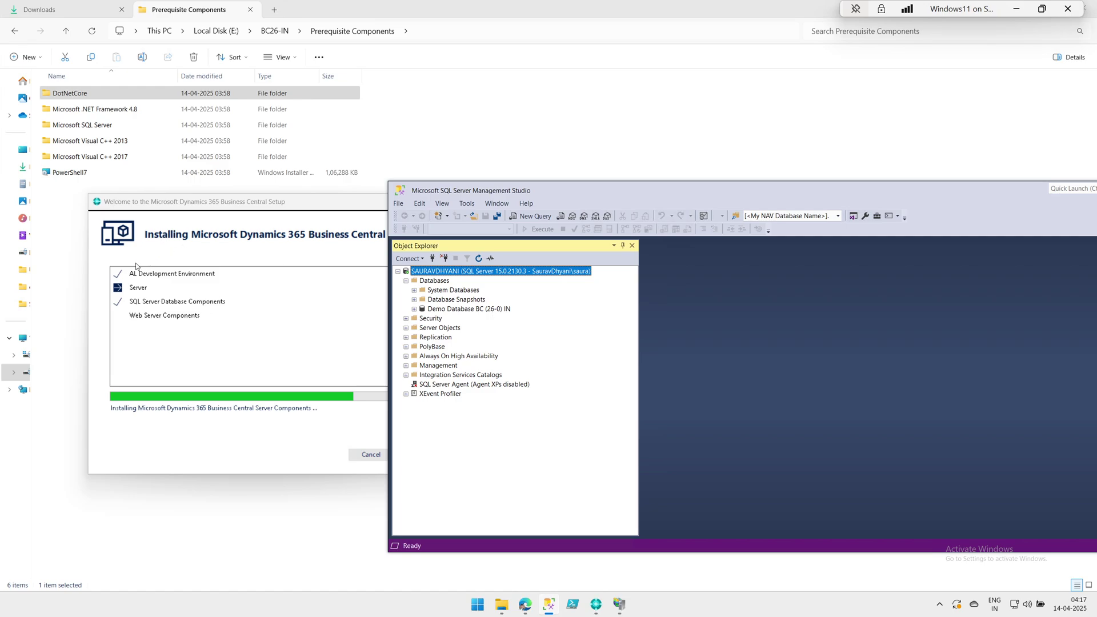
Check the setup progress, place IIS Manager beside the setup window, and show the server's Sites list.
left_click(137, 291)
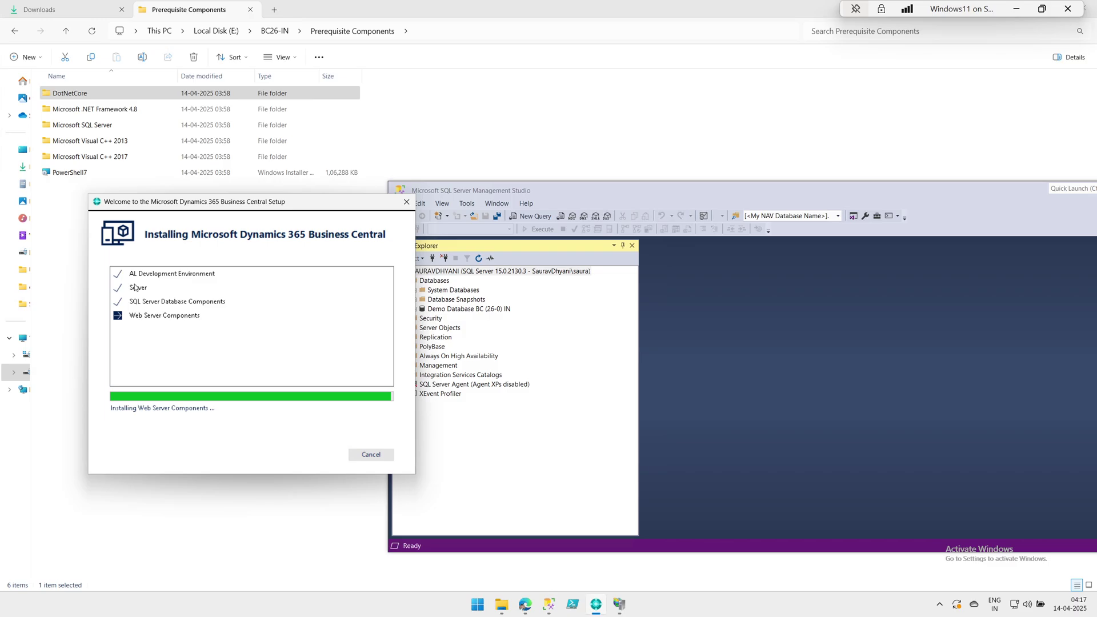
left_click(619, 604)
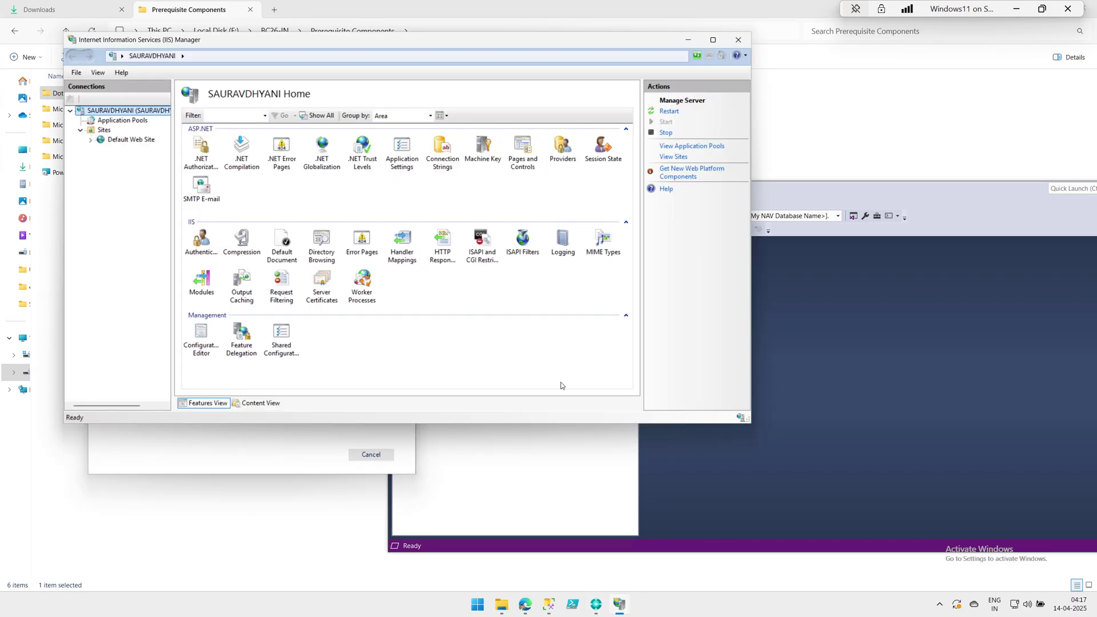
left_click_drag(271, 40, 608, 114)
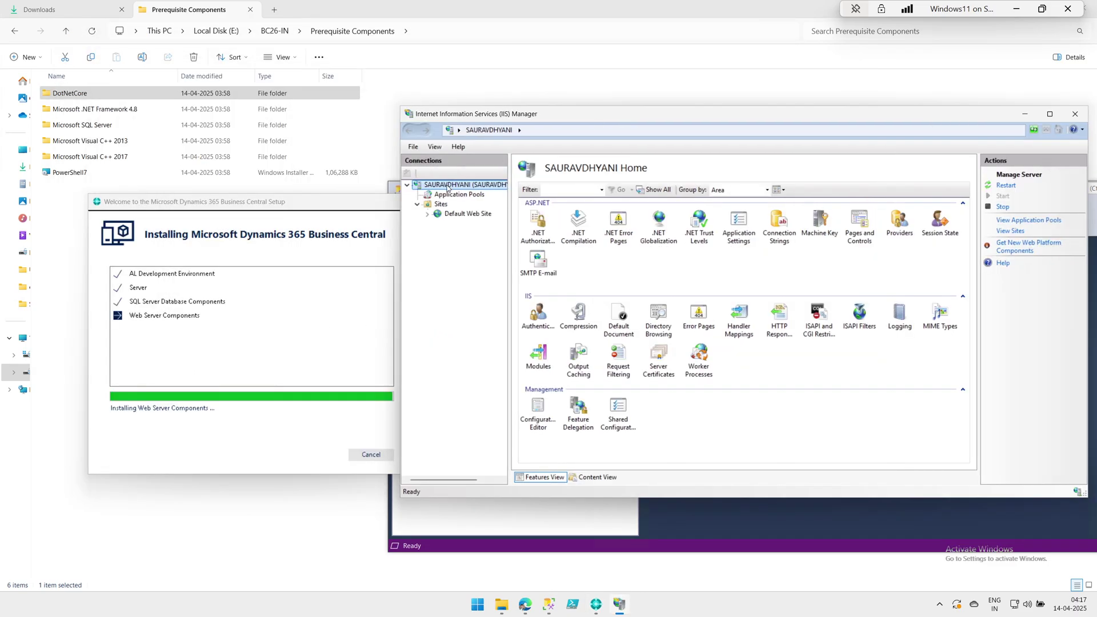
left_click(439, 205)
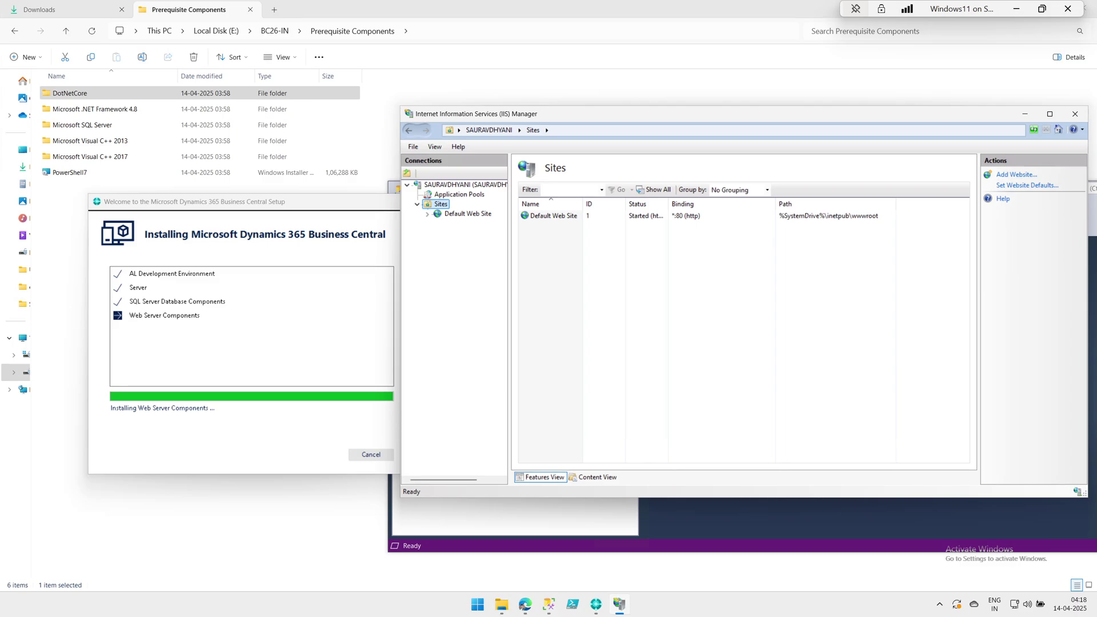
Place the browser with the CVE-2025-29821 page beside the setup window and collapse its base and temporal score metrics.
left_click_drag(217, 258, 612, 122)
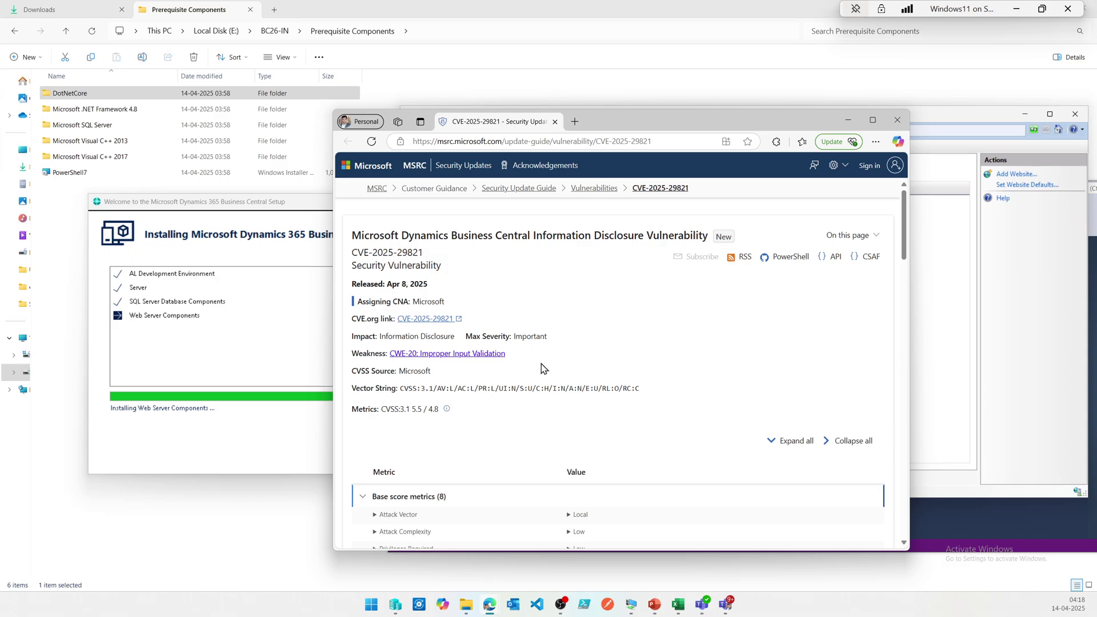
scroll(543, 368, "down", 1)
scroll(544, 369, "down", 1)
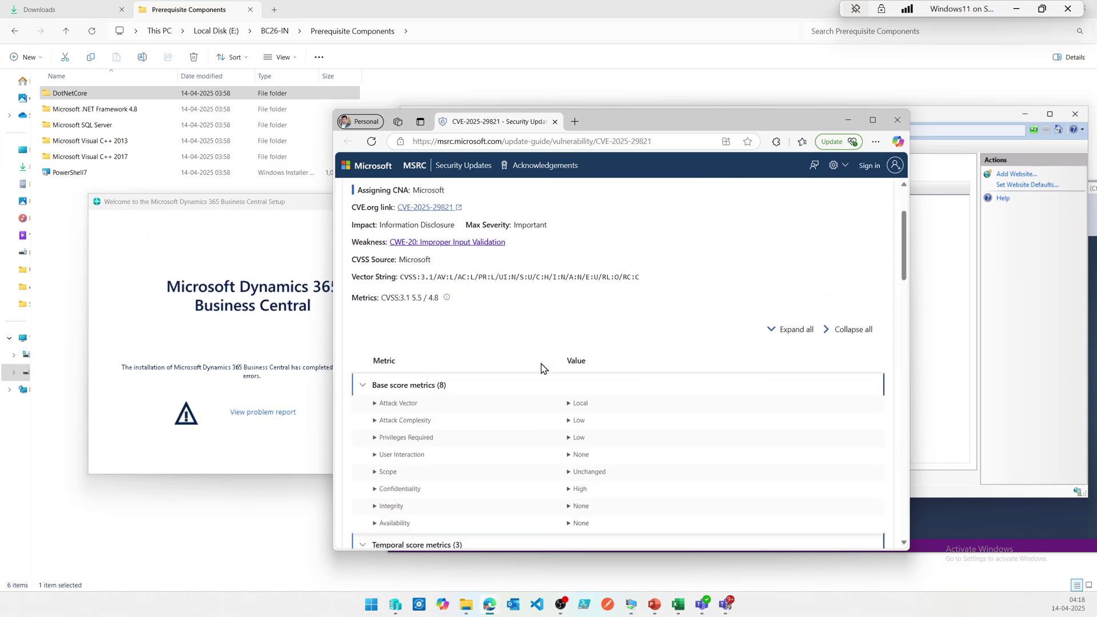
left_click(362, 389)
left_click(363, 413)
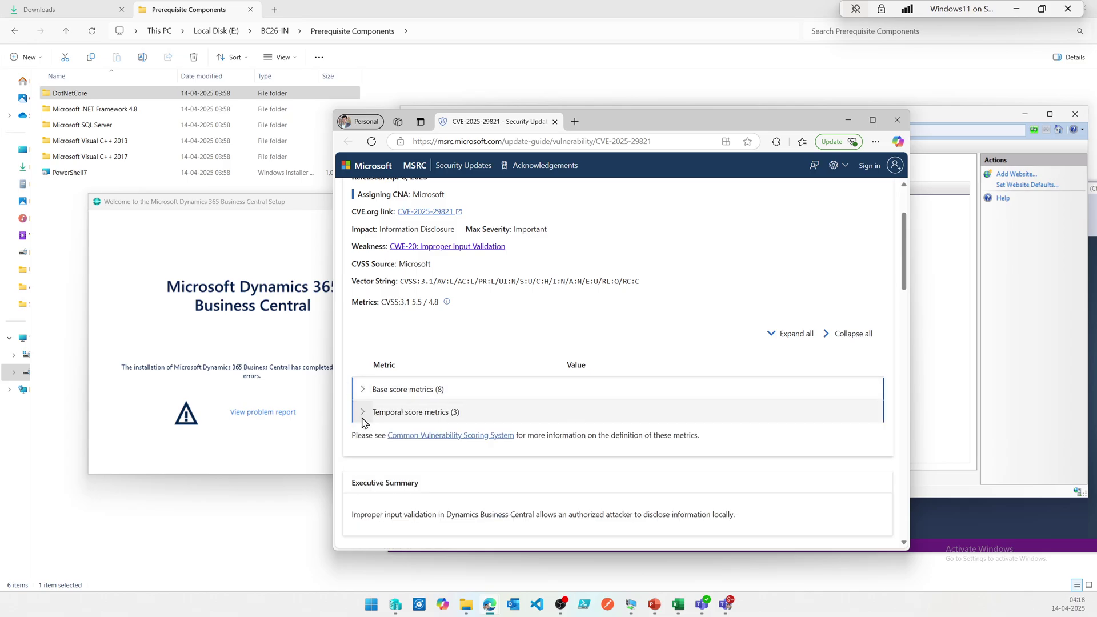
Examine the Security Updates table on the CVE-2025-29821 page for the affected Business Central versions and their updates.
scroll(366, 434, "down", 10)
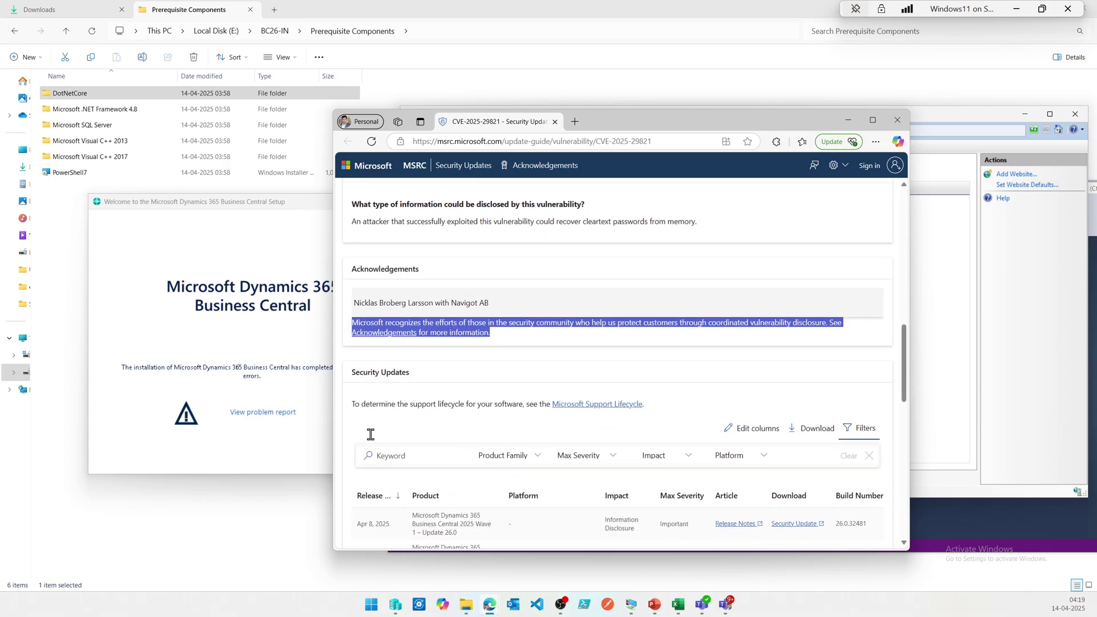
scroll(370, 434, "down", 6)
scroll(371, 440, "up", 4)
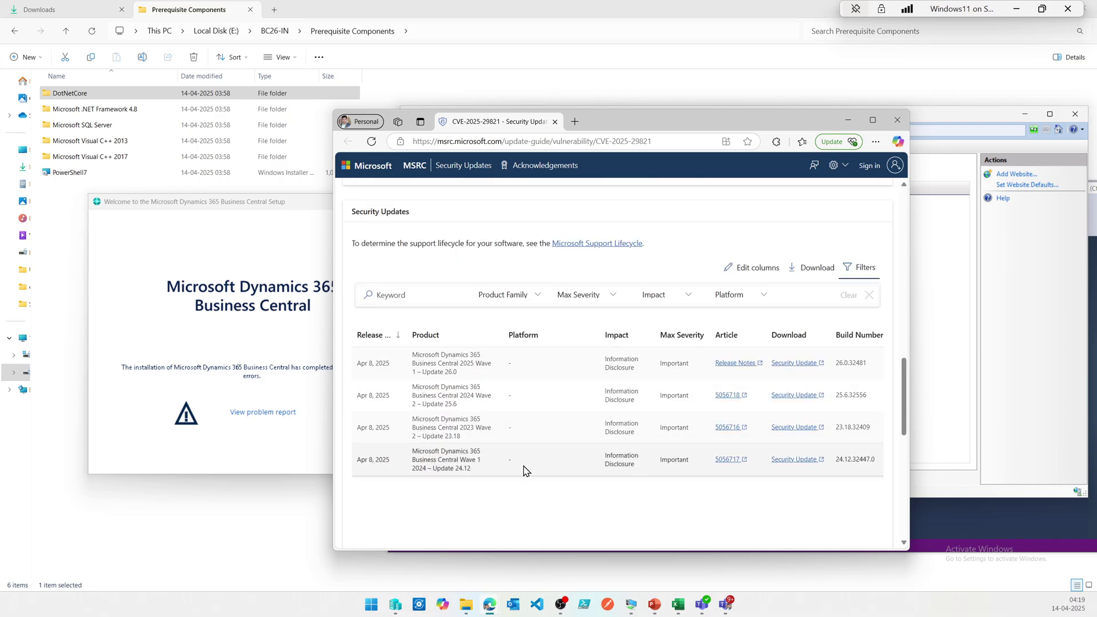
mouse_move(479, 470)
left_mouse_down()
mouse_move(457, 467)
mouse_move(443, 377)
mouse_move(460, 472)
left_mouse_up()
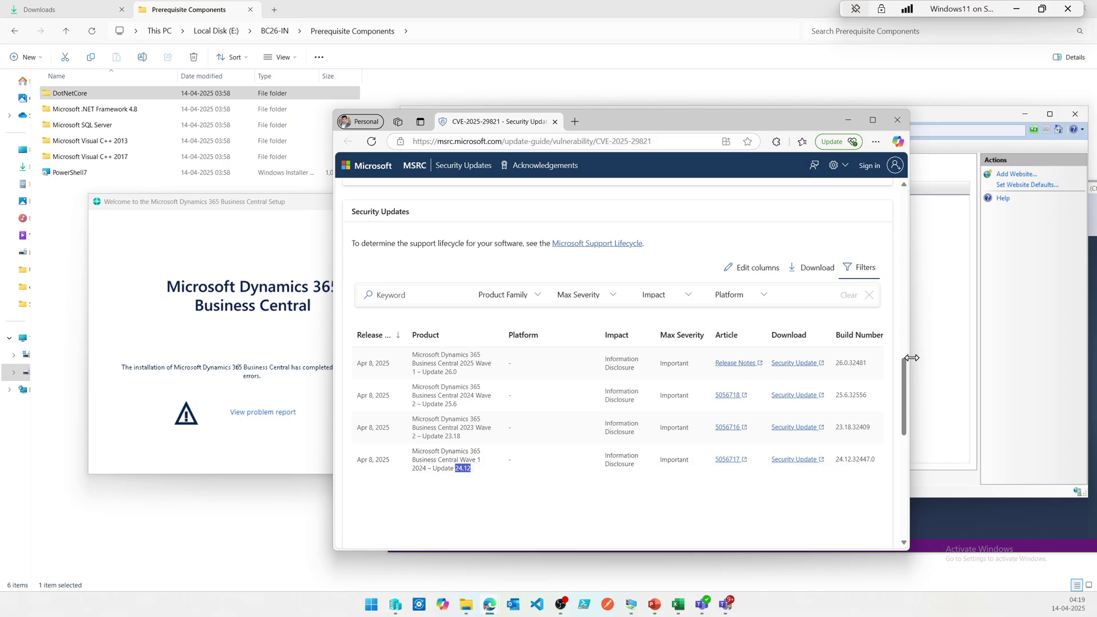
left_click_drag(904, 381, 900, 237)
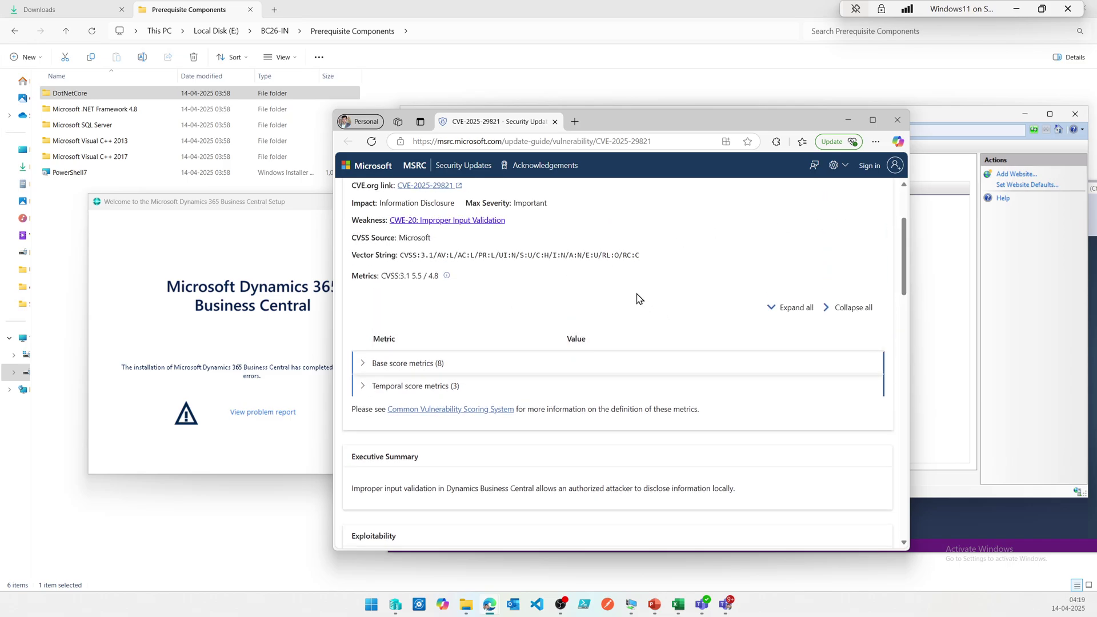
Return to IIS Manager from the browser and refresh the Sites list.
left_click(849, 117)
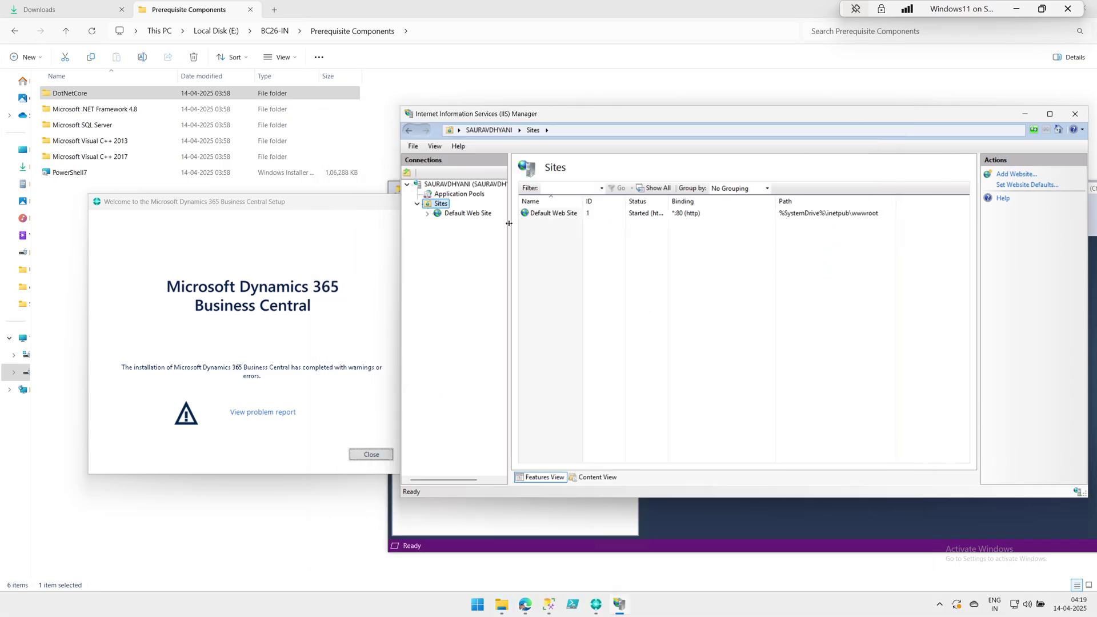
key("F5")
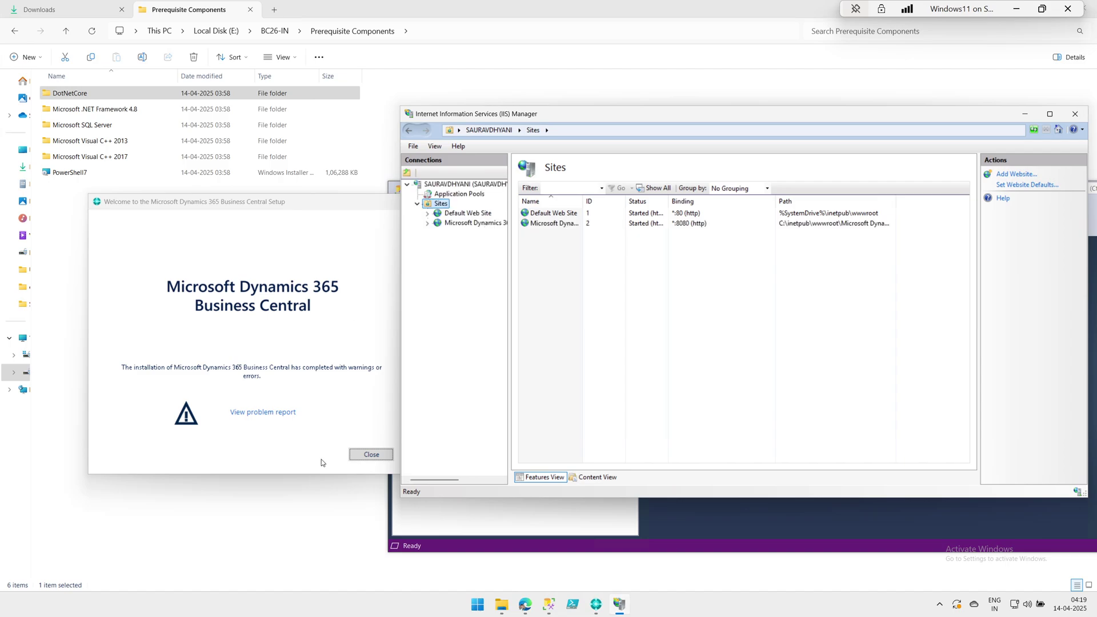
Review the setup's problem report, close the installer, and bring SQL Server Management Studio to the front.
left_click(250, 421)
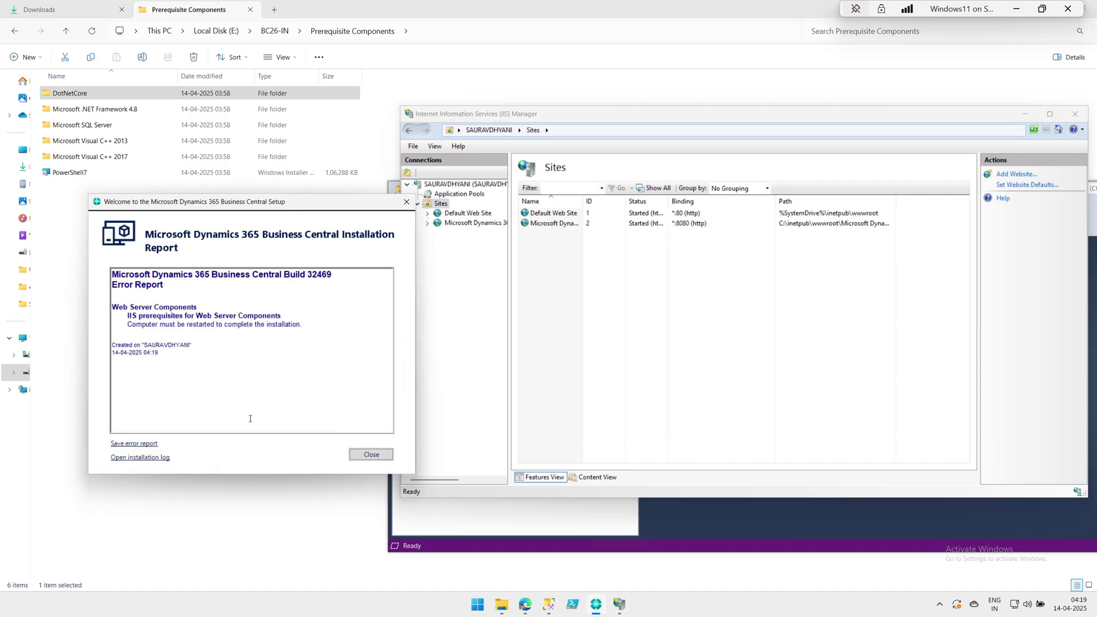
left_click_drag(193, 348, 208, 307)
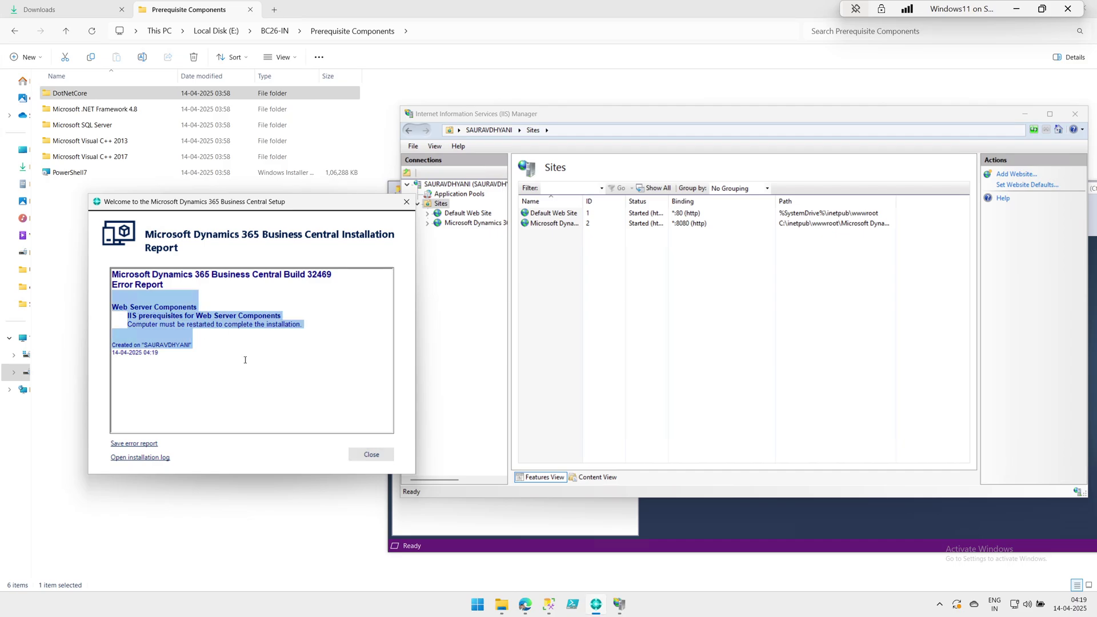
left_click(377, 455)
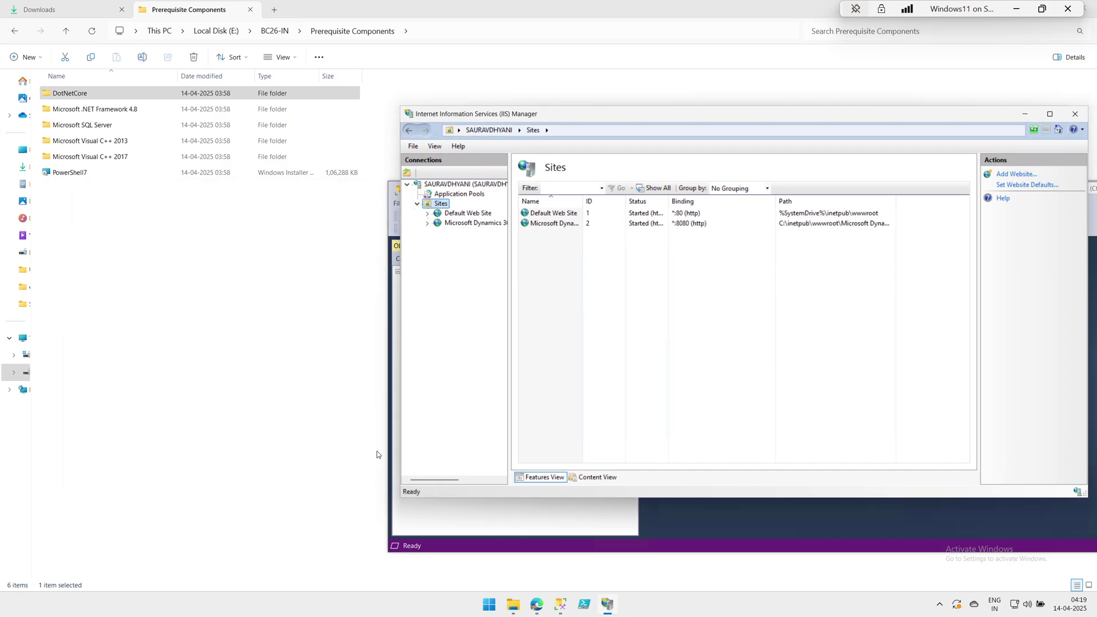
left_click(455, 523)
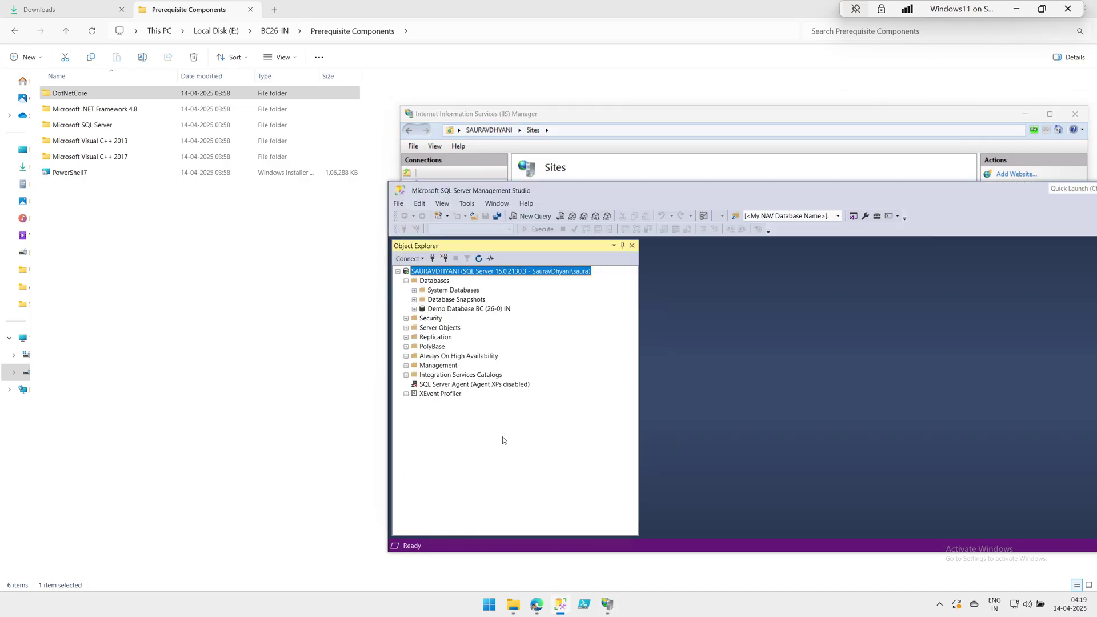
Open Windows Services, select the Microsoft Dynamics 365 Business Central Server [BC26-IN] service, and widen the window to check its status and logon account.
left_click(489, 608)
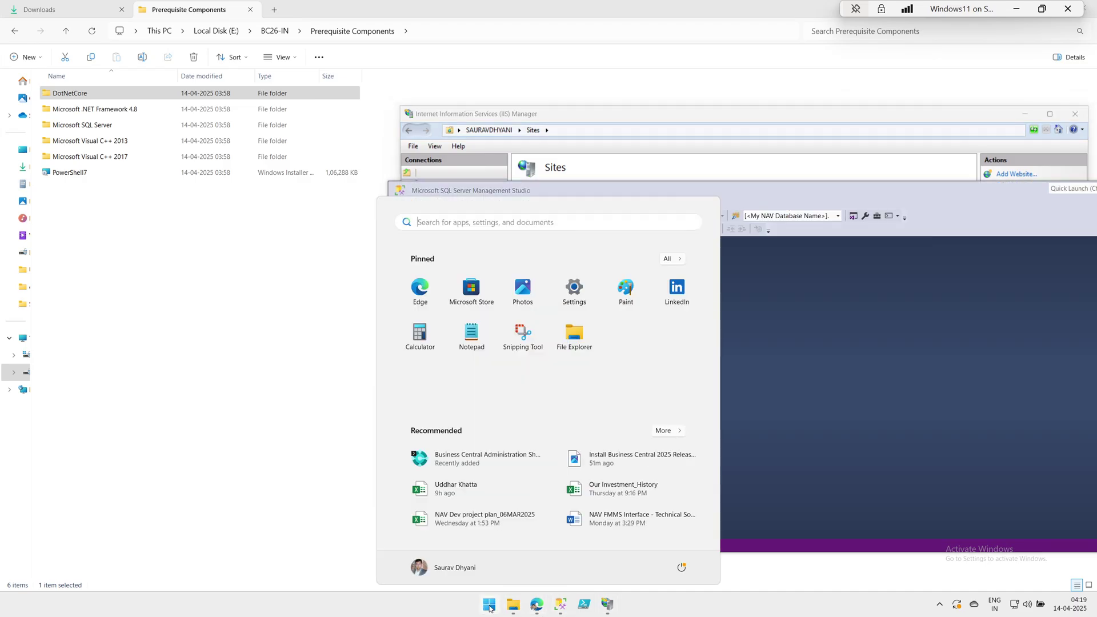
type("ser")
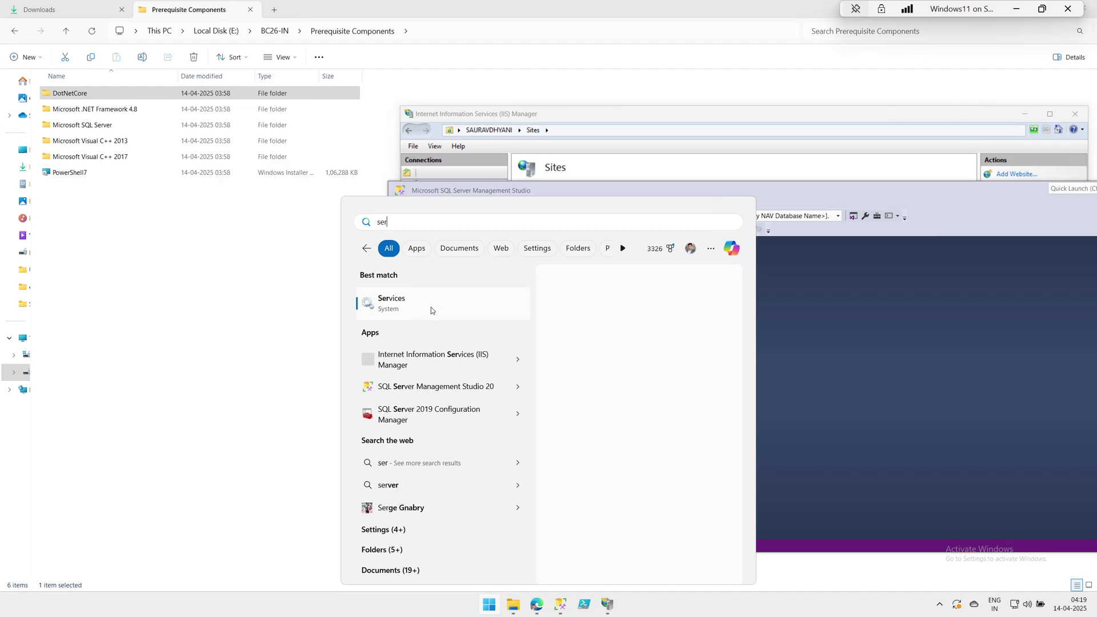
left_click(430, 307)
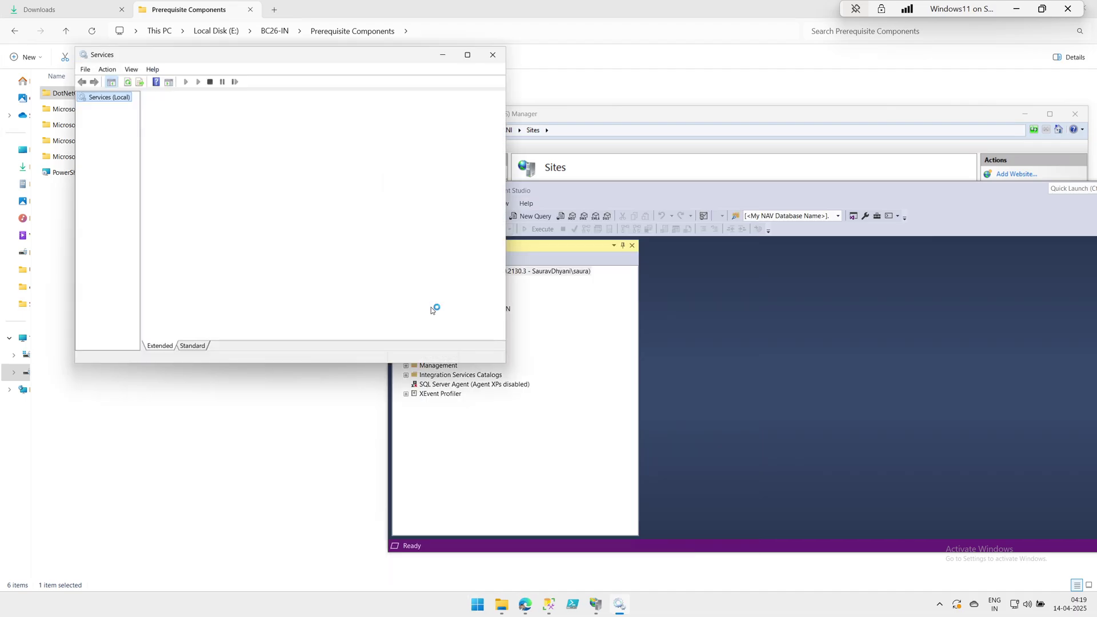
left_click(302, 198)
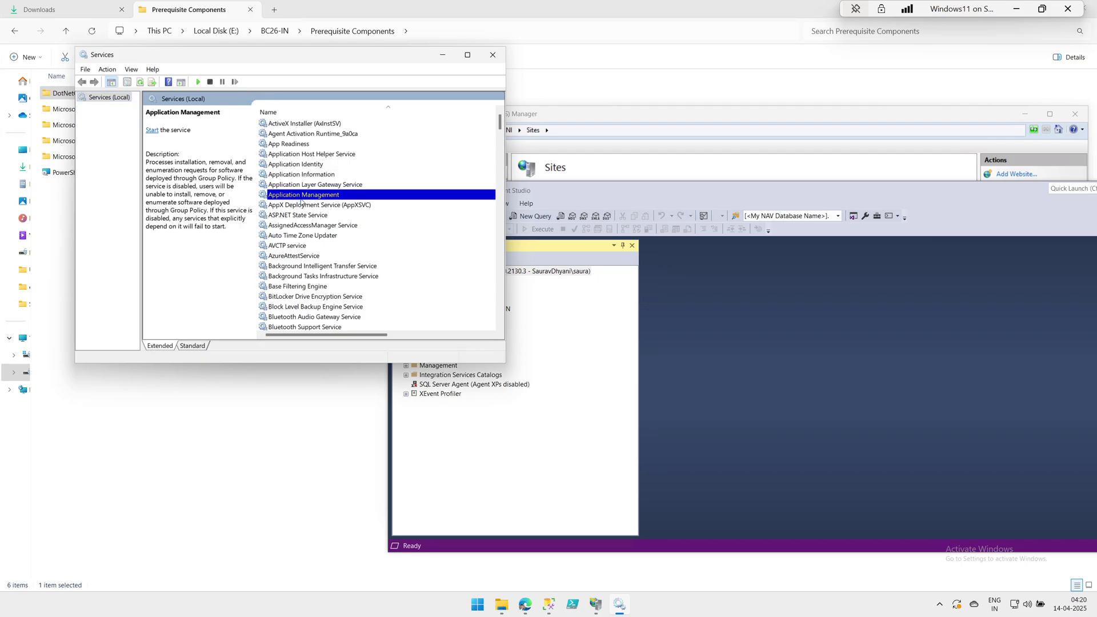
key("m")
key("m")
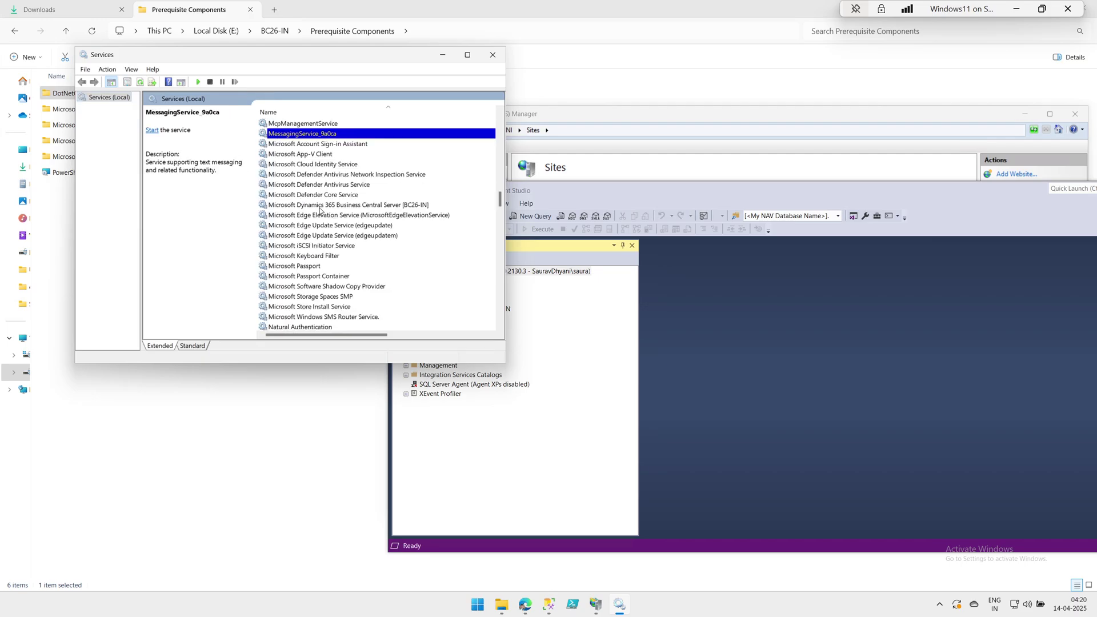
left_click(320, 209)
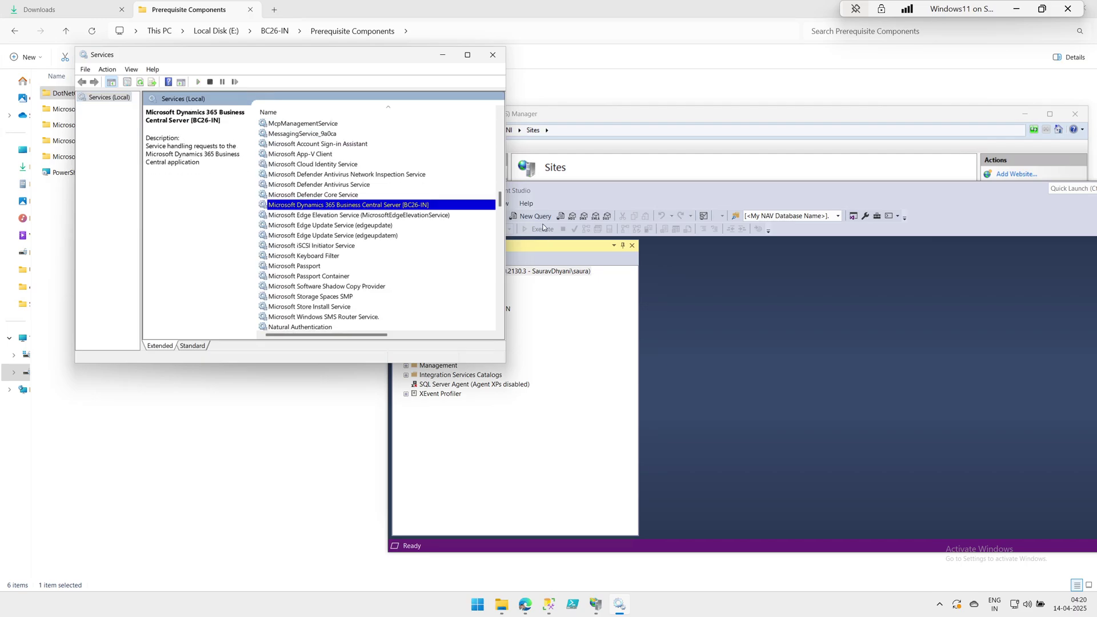
left_click_drag(506, 237, 898, 246)
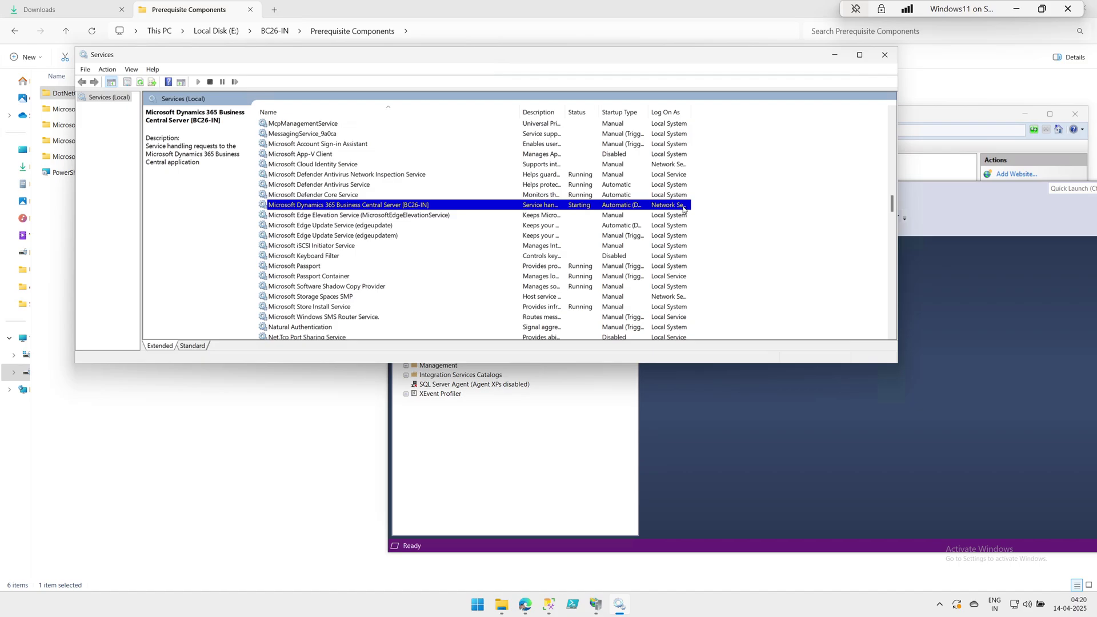
Close the Services, SQL Server Management Studio, IIS Manager and File Explorer windows to clear the desktop.
left_click(885, 55)
left_click_drag(897, 194, 662, 196)
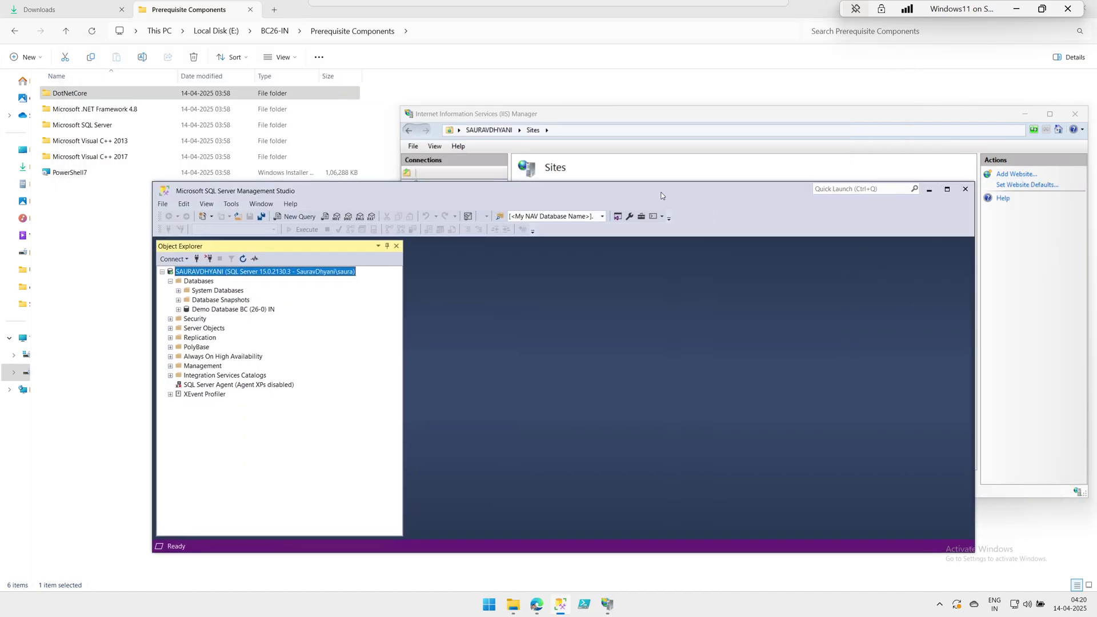
left_click(963, 191)
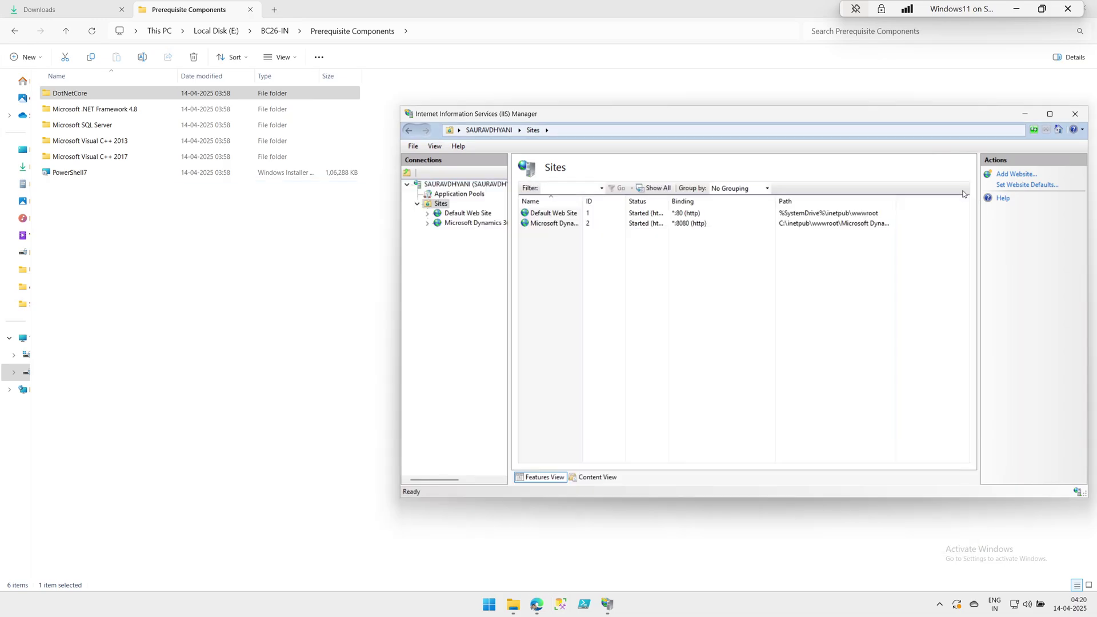
left_click(1075, 114)
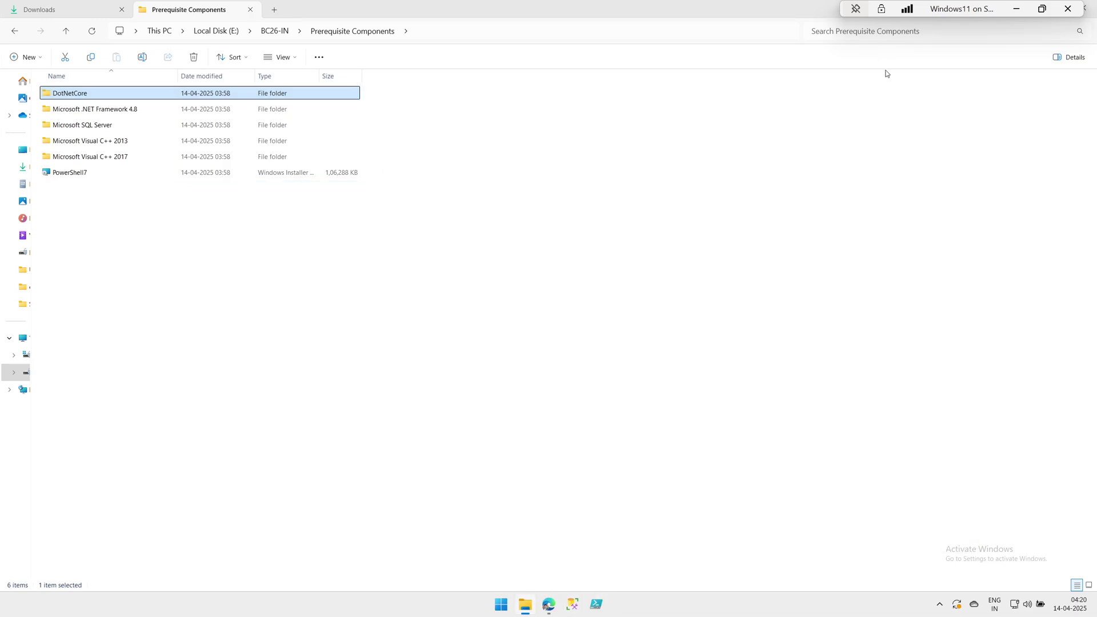
double_click(719, 16)
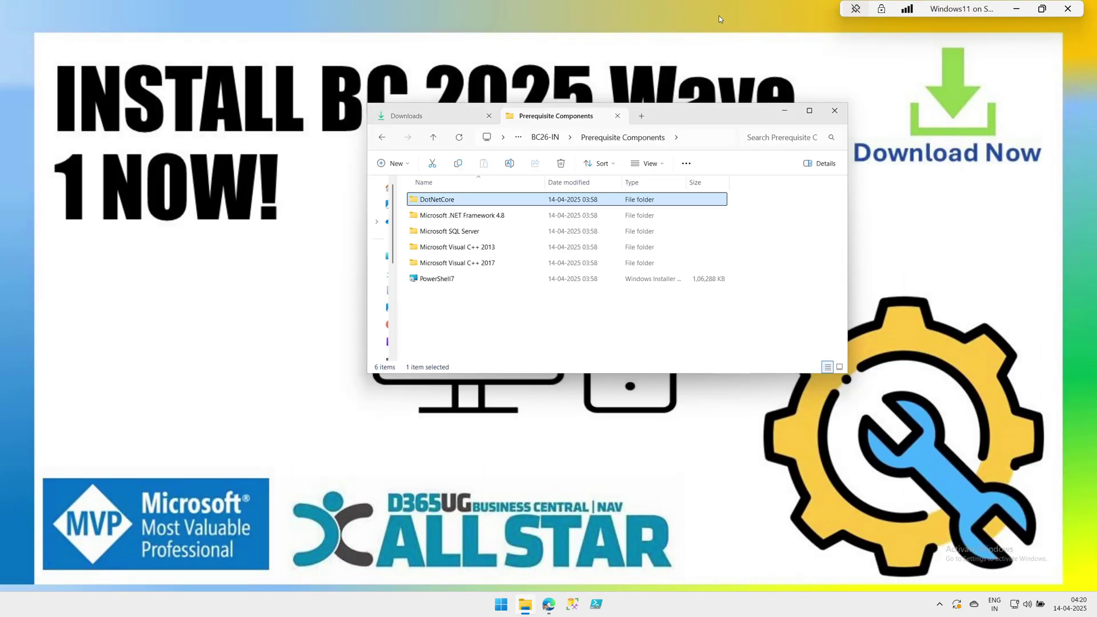
left_click(842, 116)
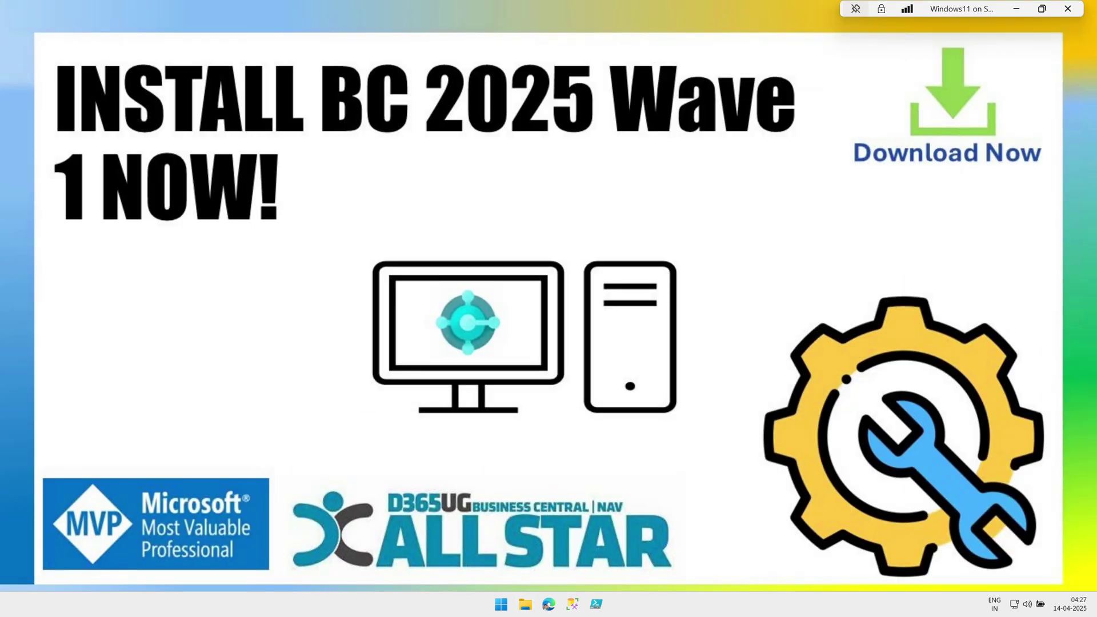
Reopen Windows Services and check the status of the Microsoft Dynamics 365 Business Central Server [BC26-IN] service.
left_click(502, 605)
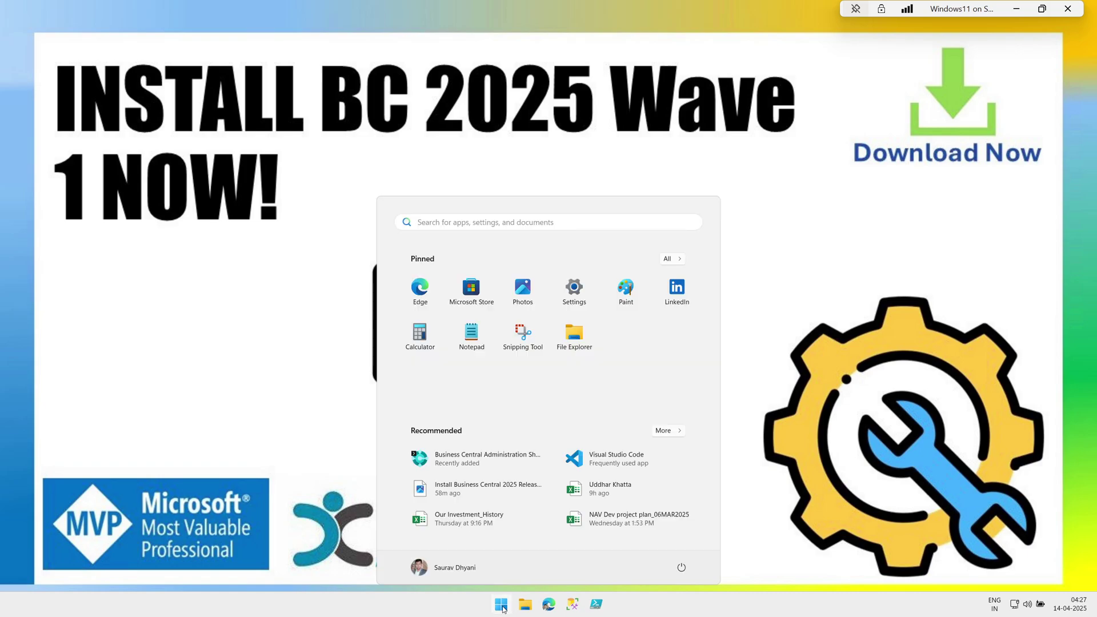
type("ser")
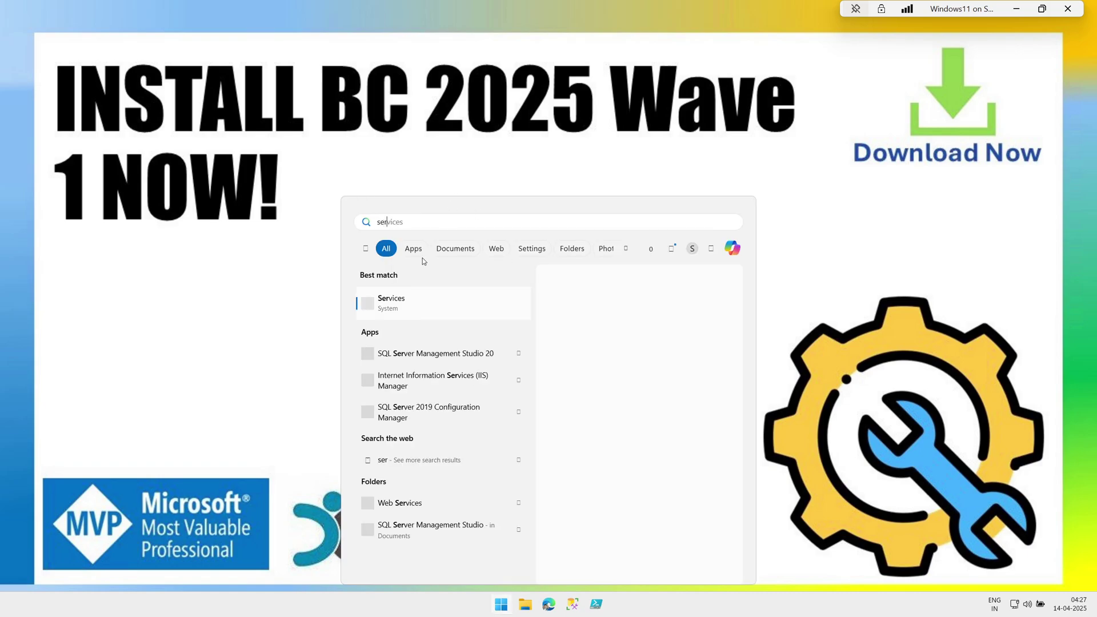
left_click(412, 306)
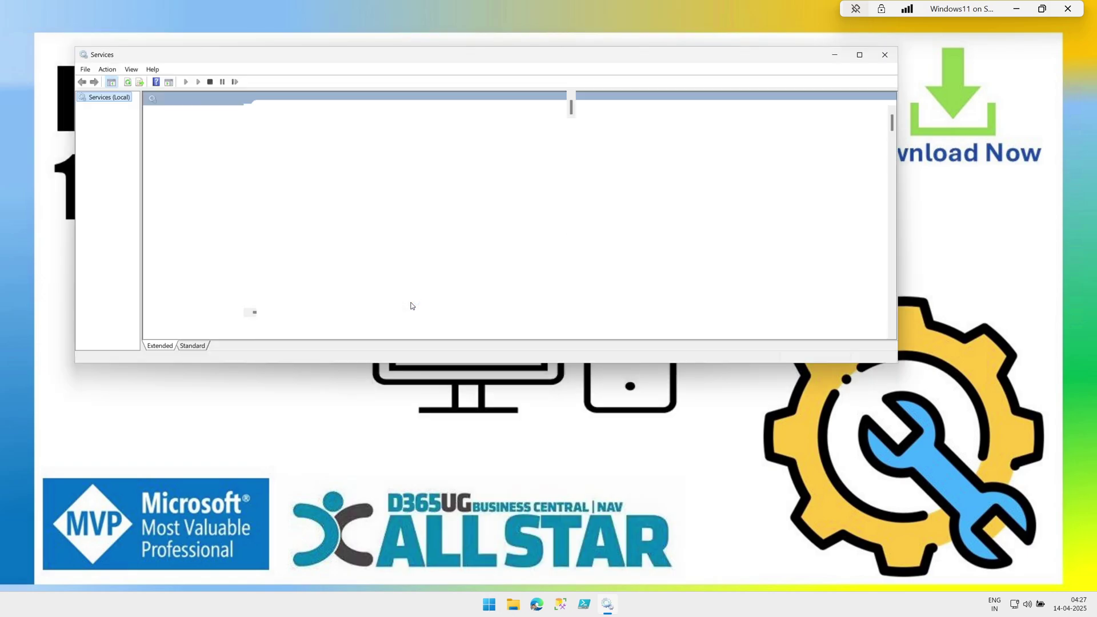
left_click(318, 154)
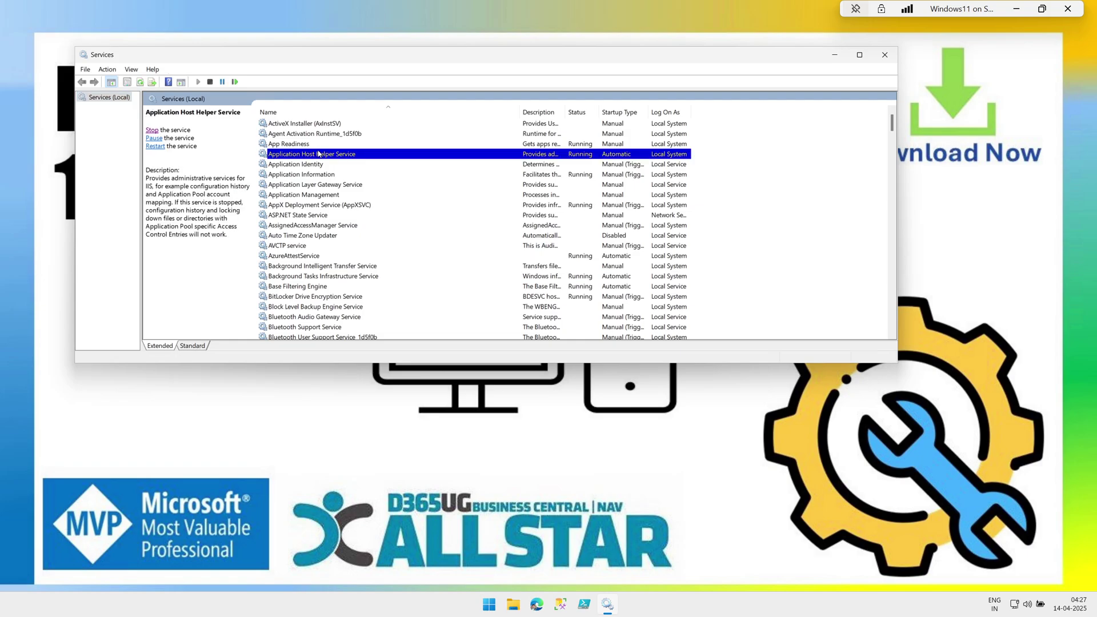
key("m")
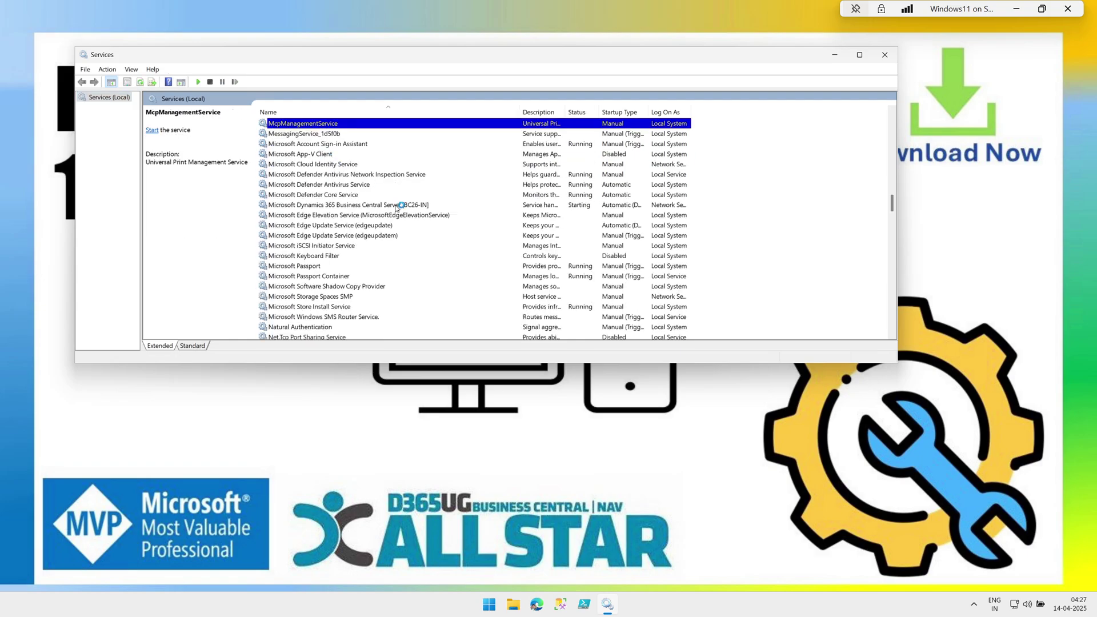
left_click(397, 206)
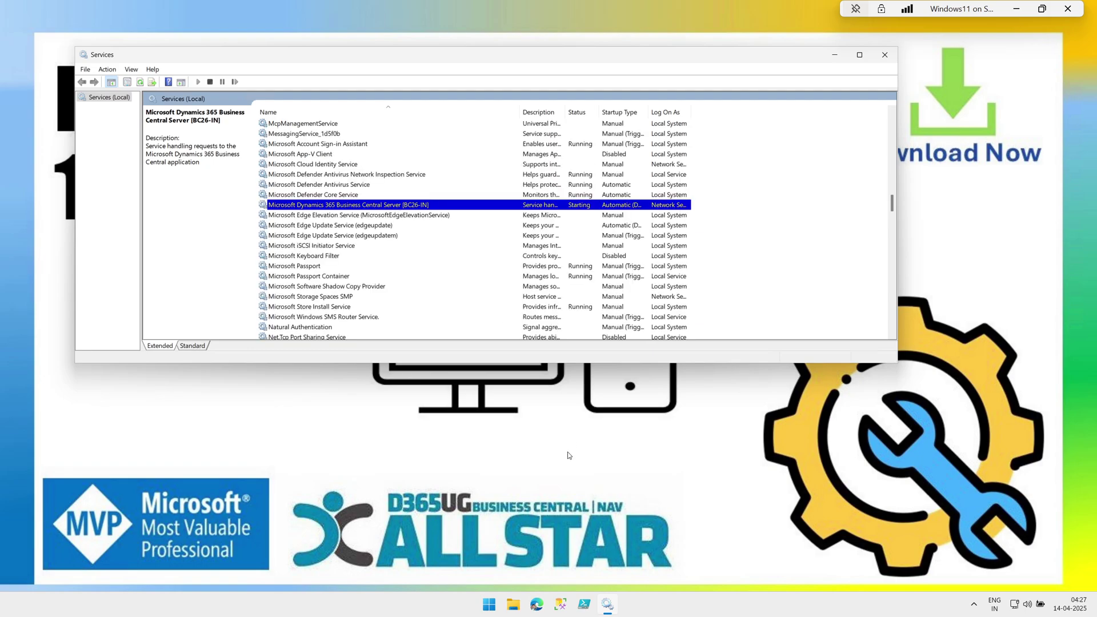
Open IIS Manager and show the BC26-IN application under the Microsoft Dynamics 365 Business Central Web Client site.
left_click(489, 604)
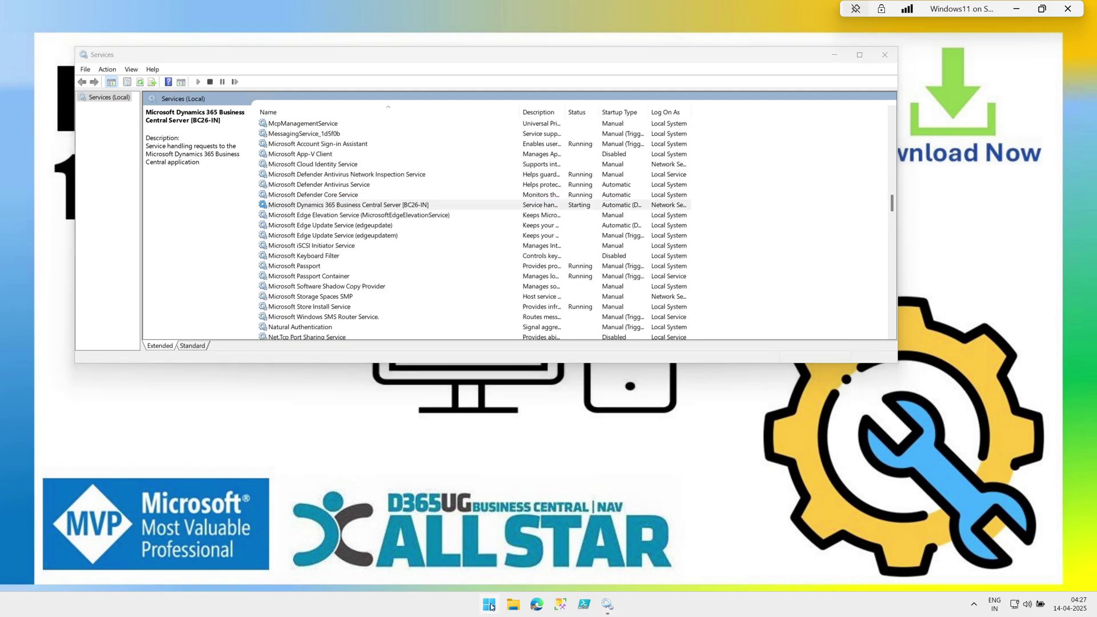
type("iis")
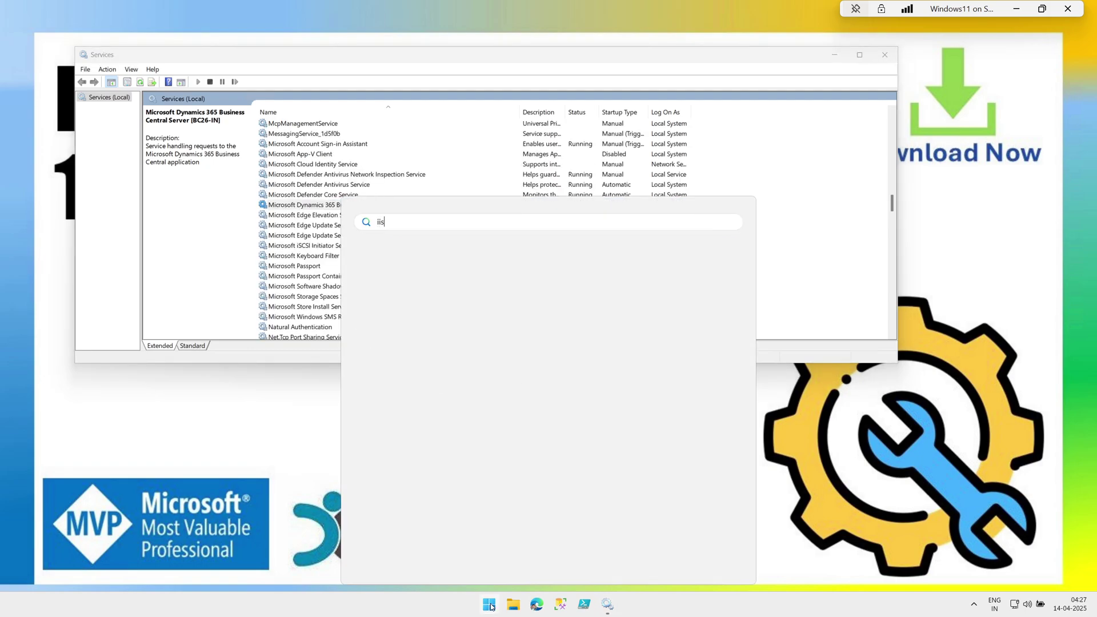
left_click(559, 394)
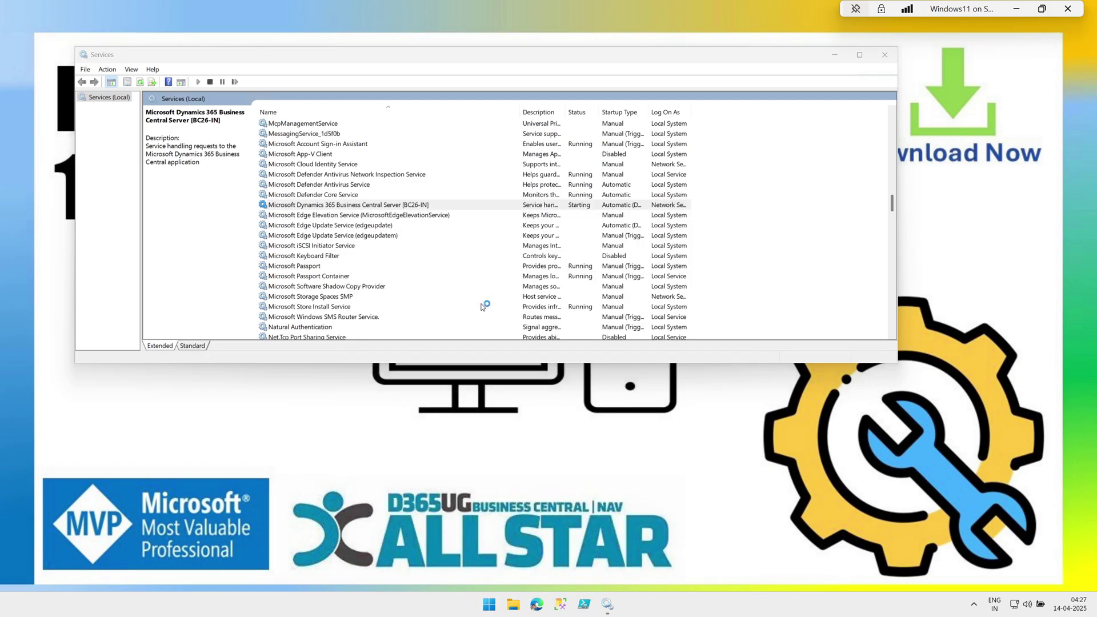
left_click_drag(680, 112, 356, 73)
left_click(79, 144)
left_click(89, 163)
left_click(104, 181)
left_click(79, 182)
left_click(118, 192)
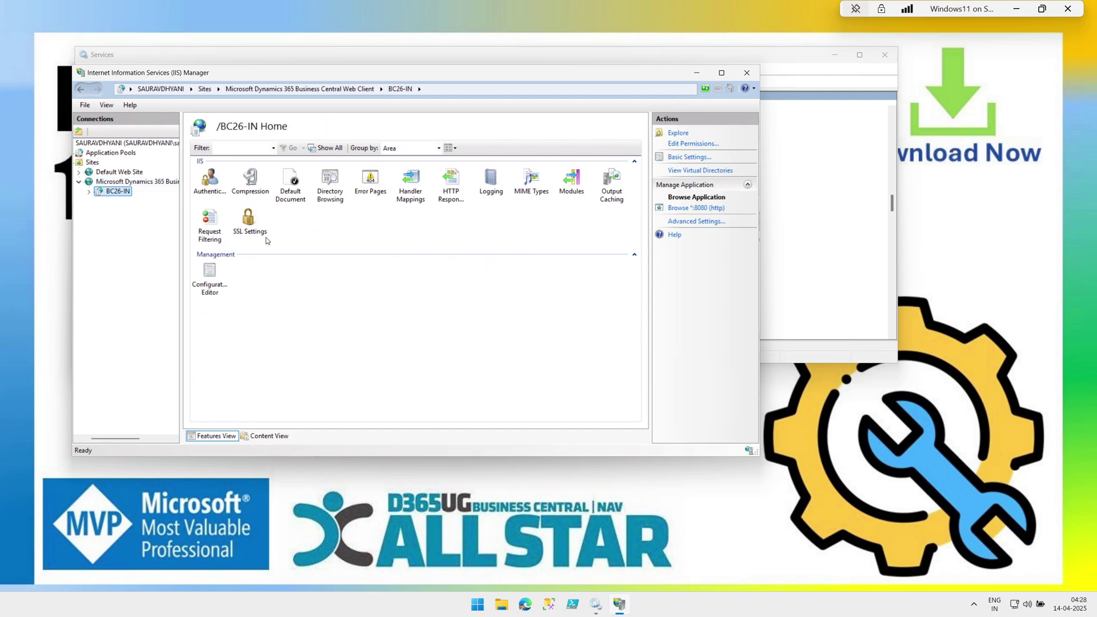
Return from IIS Manager to Services, and open the BC26-IN folder on the E: drive in File Explorer.
left_click(628, 610)
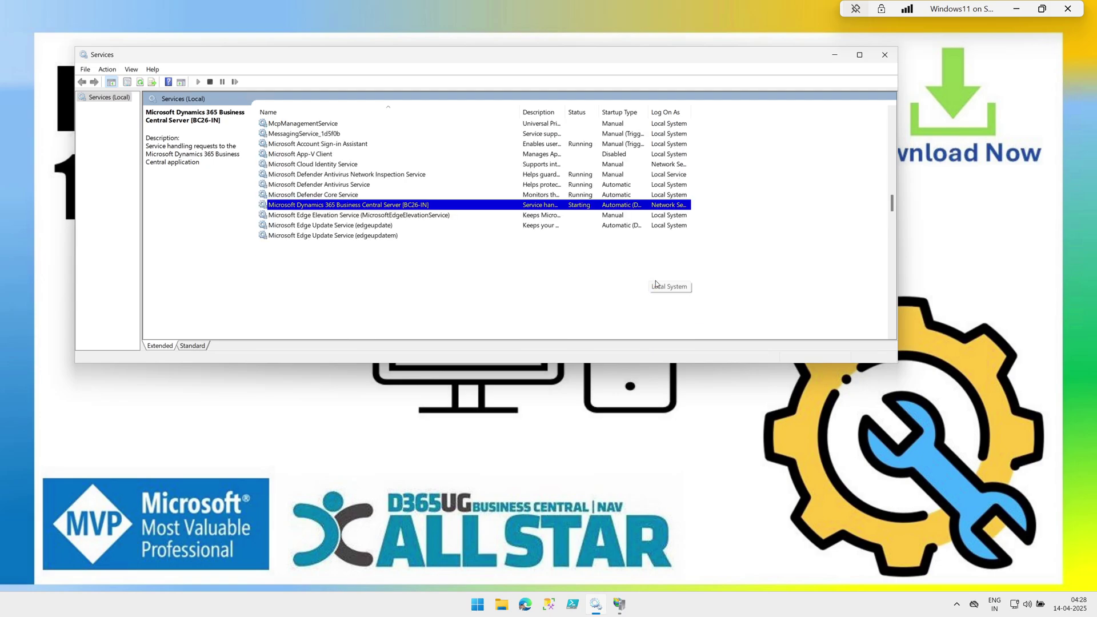
left_click(506, 605)
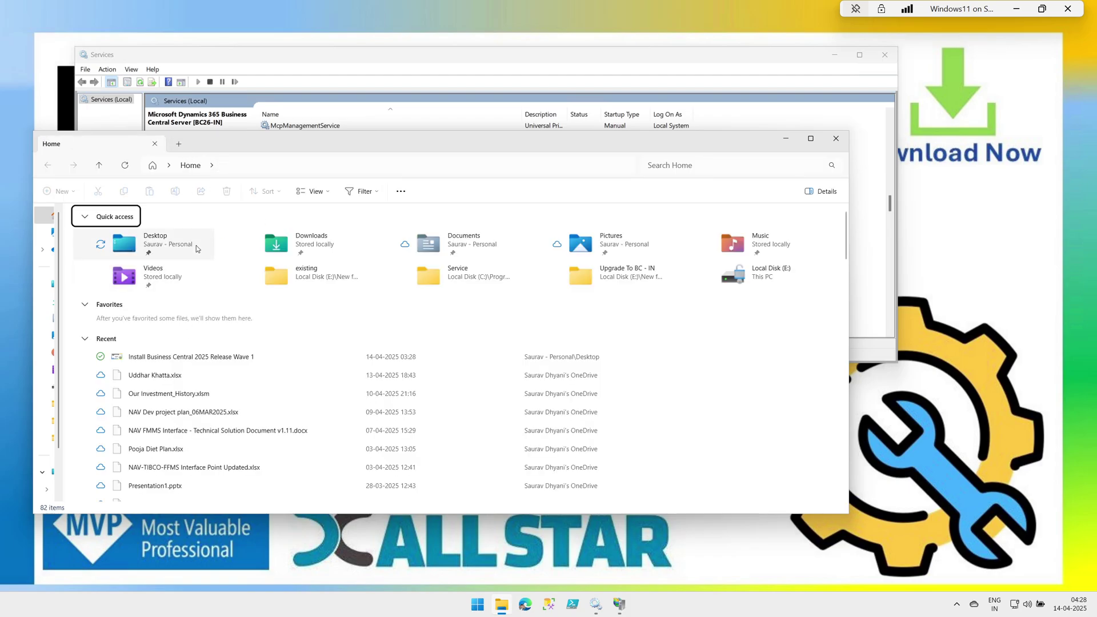
left_click(292, 160)
type("e:\\")
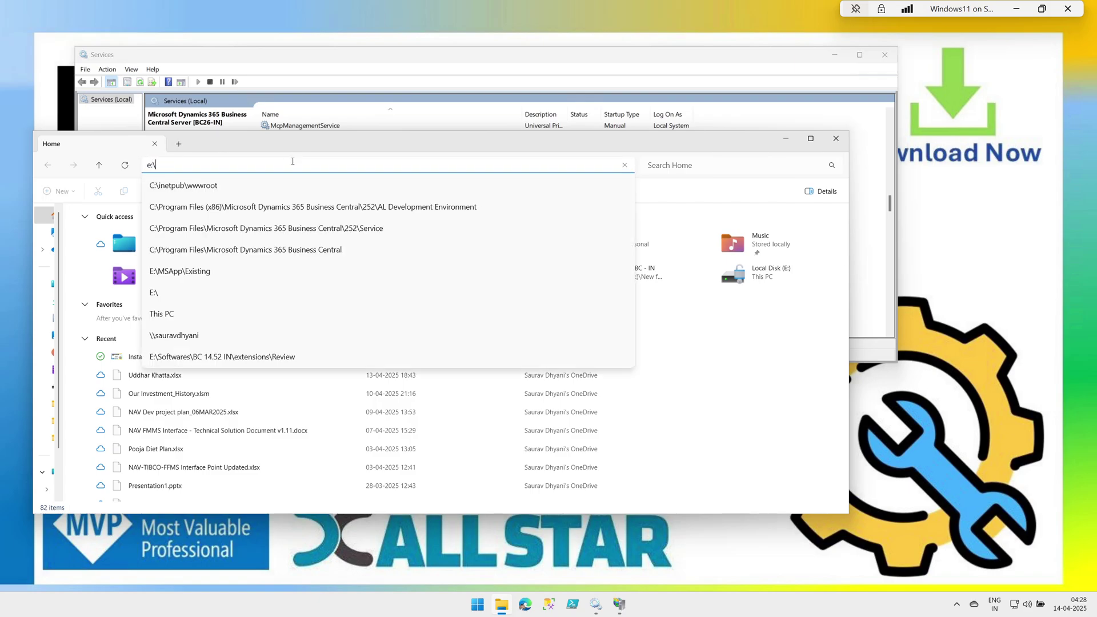
key("Return")
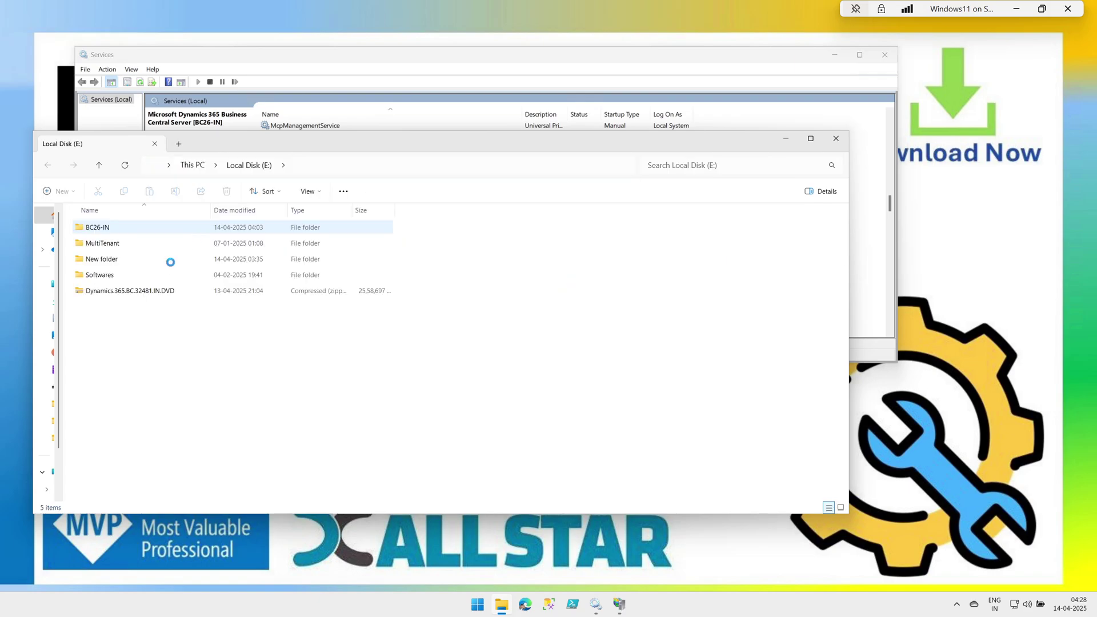
double_click(108, 228)
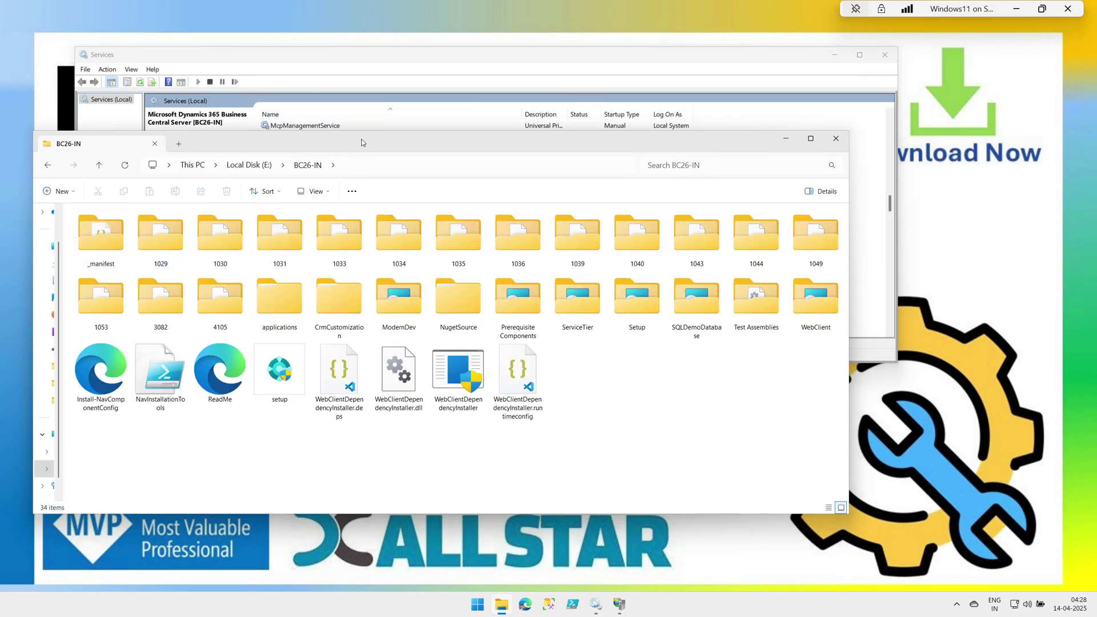
Move the BC26-IN folder window clear of the service list and refresh Services to recheck the Business Central server's status.
left_click_drag(361, 143, 424, 248)
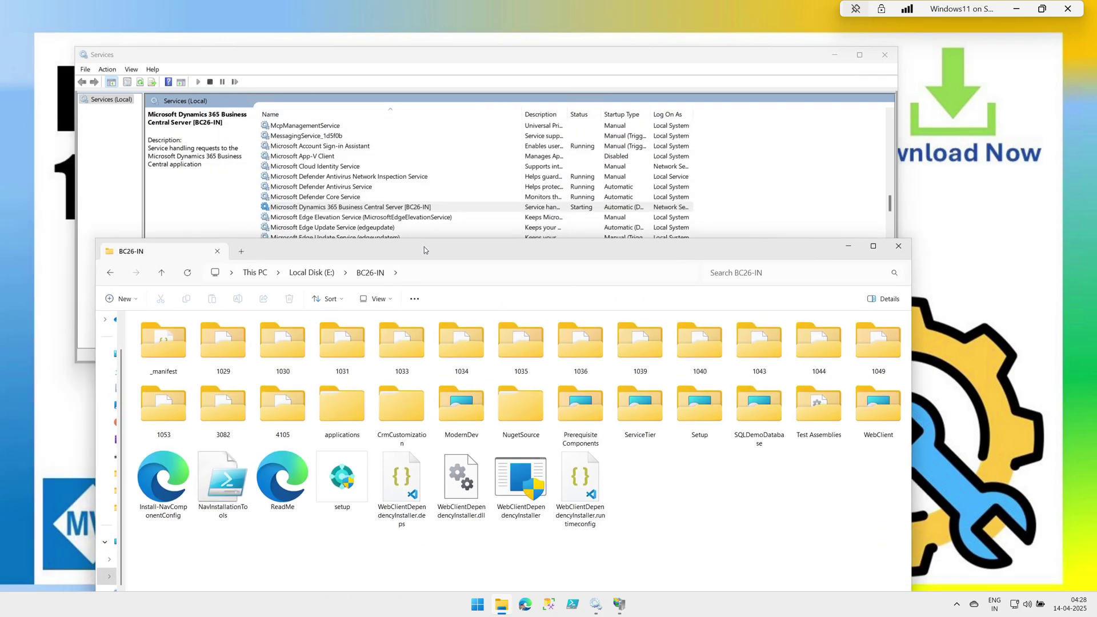
left_click(397, 69)
left_click(140, 83)
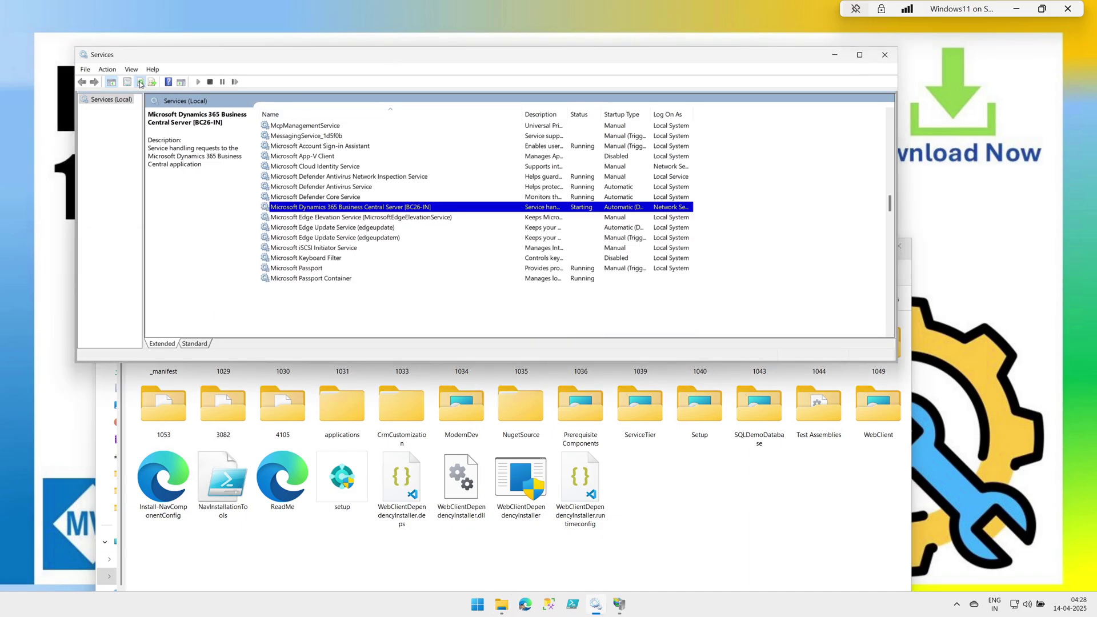
Browse from the SQLDemoDatabase folder down to its 260 > Database folder and select the Demo Database BC (26-0).bak file.
left_click(323, 545)
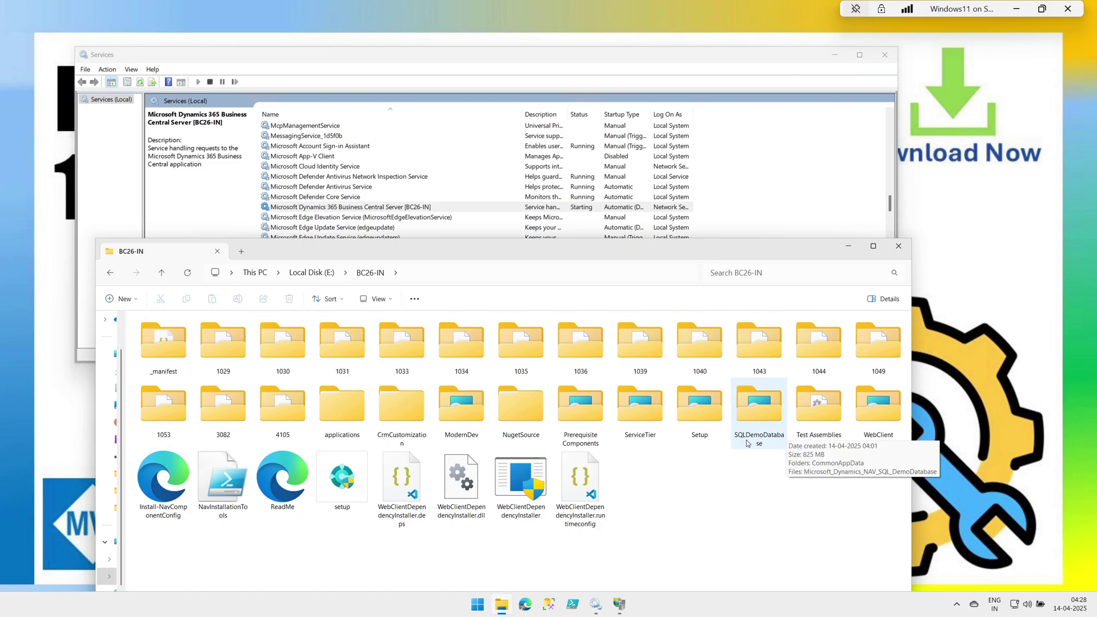
double_click(769, 446)
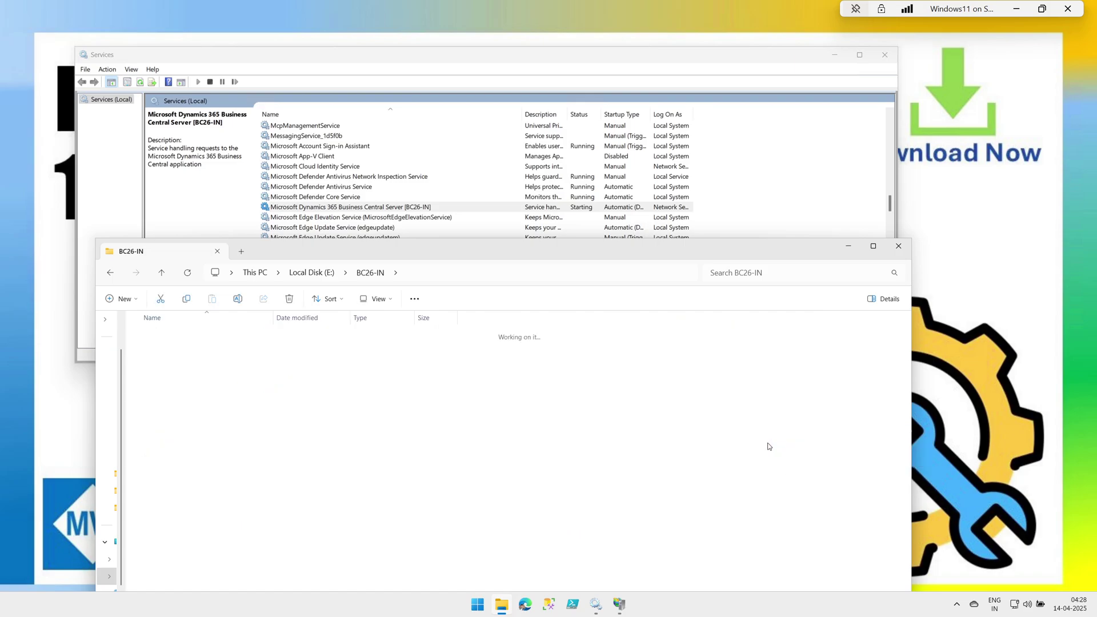
double_click(170, 340)
double_click(169, 340)
double_click(169, 341)
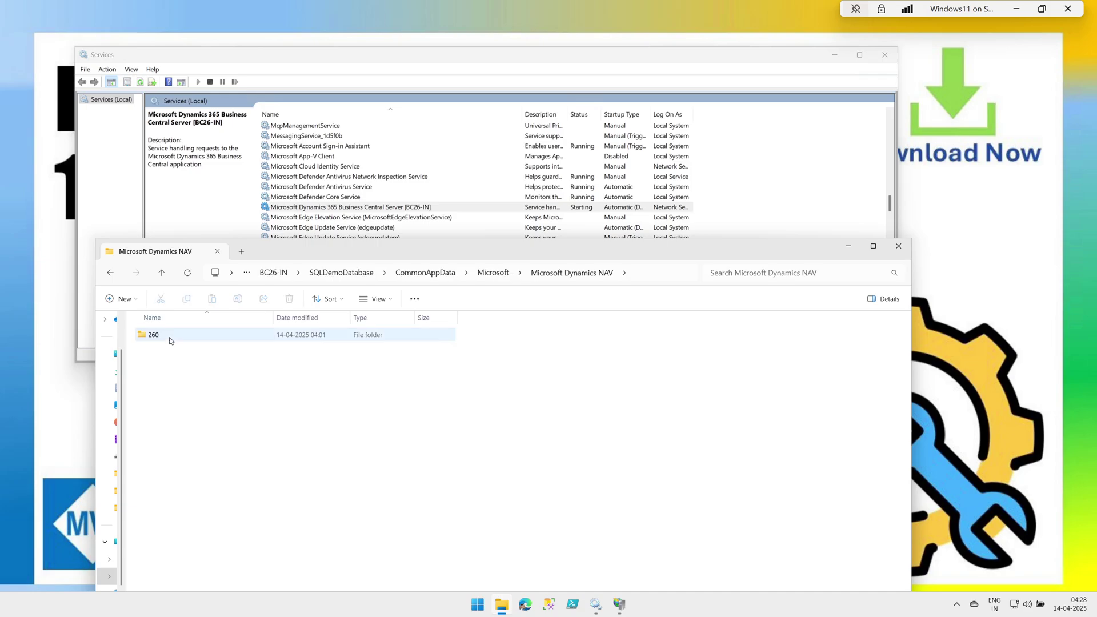
double_click(169, 341)
left_click(169, 340)
double_click(170, 340)
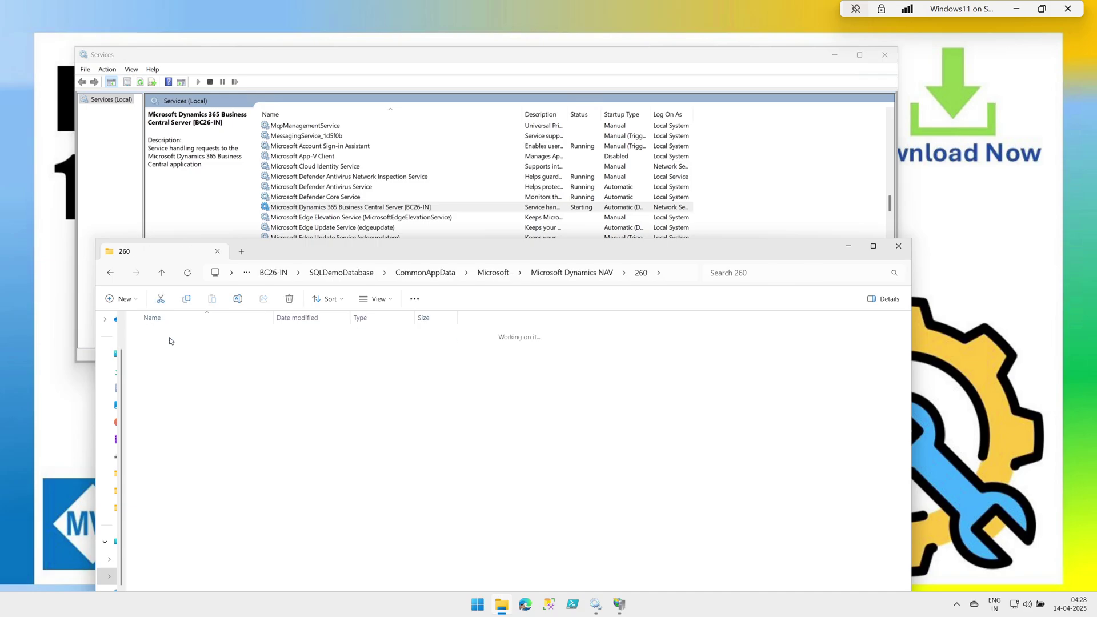
left_click(179, 353)
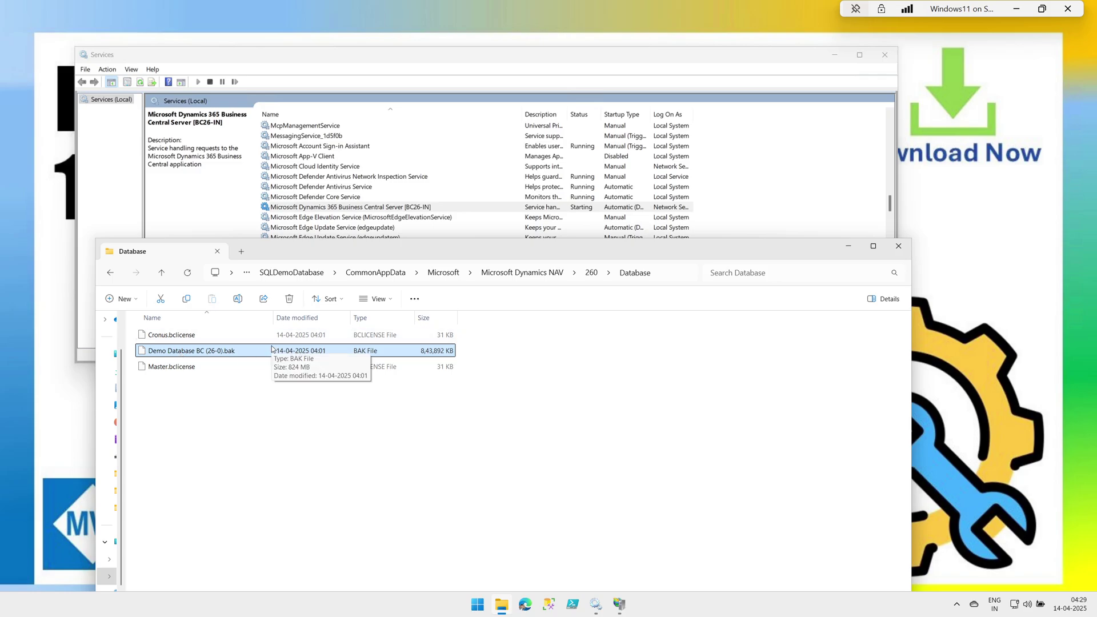
Return to the BC26-IN root folder and recheck the status of the Business Central Server [BC26-IN] service in Services.
left_click(111, 274)
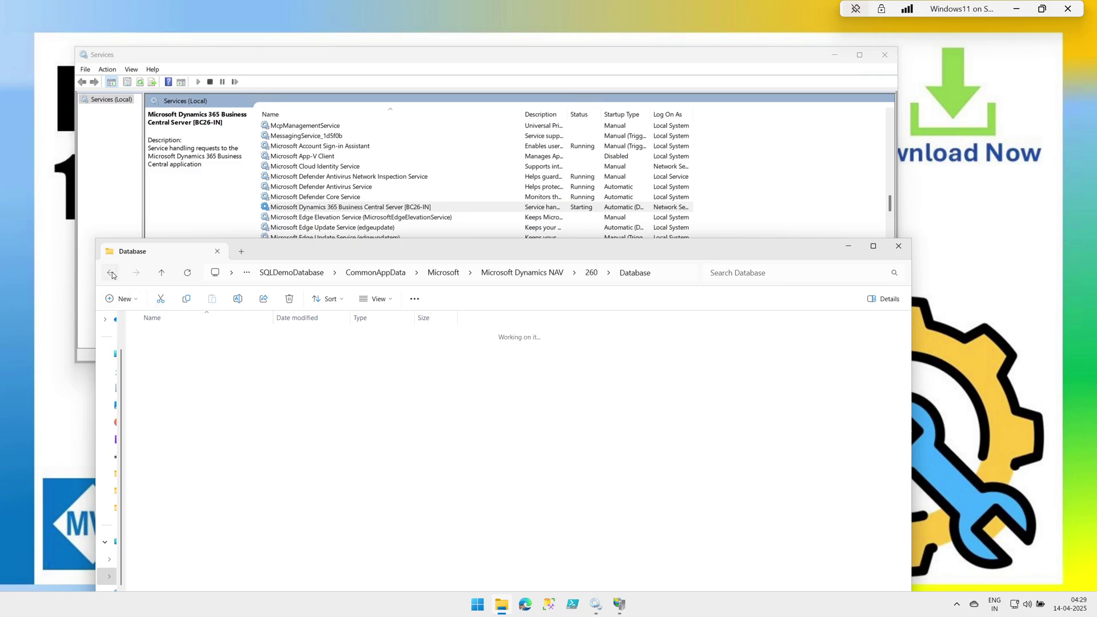
left_click(112, 273)
left_click(111, 274)
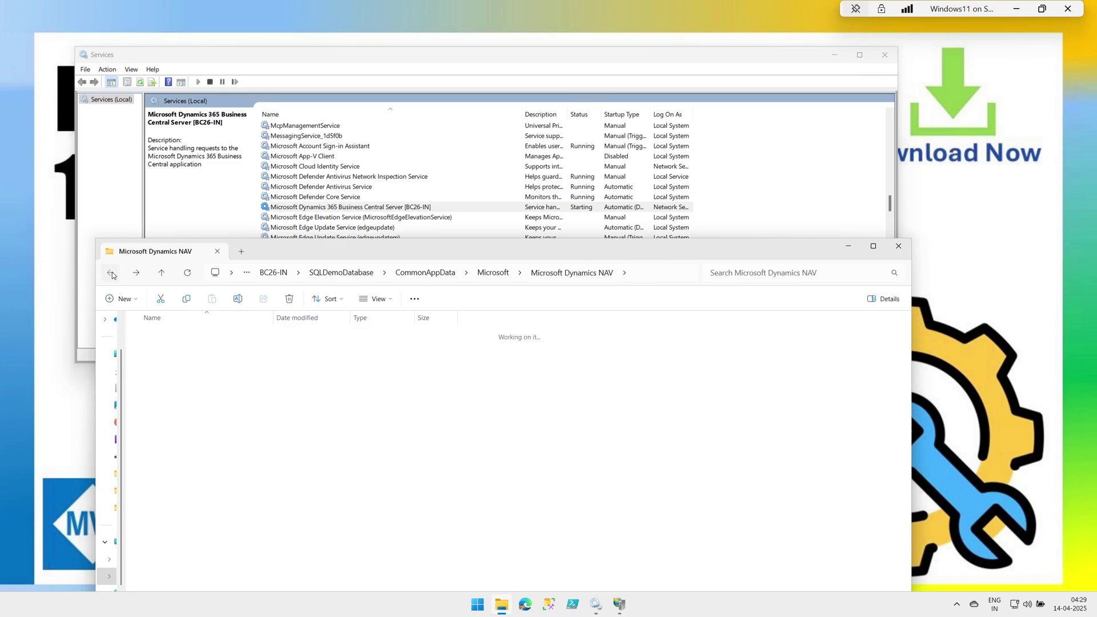
left_click(111, 274)
left_click(111, 274)
left_click(111, 274)
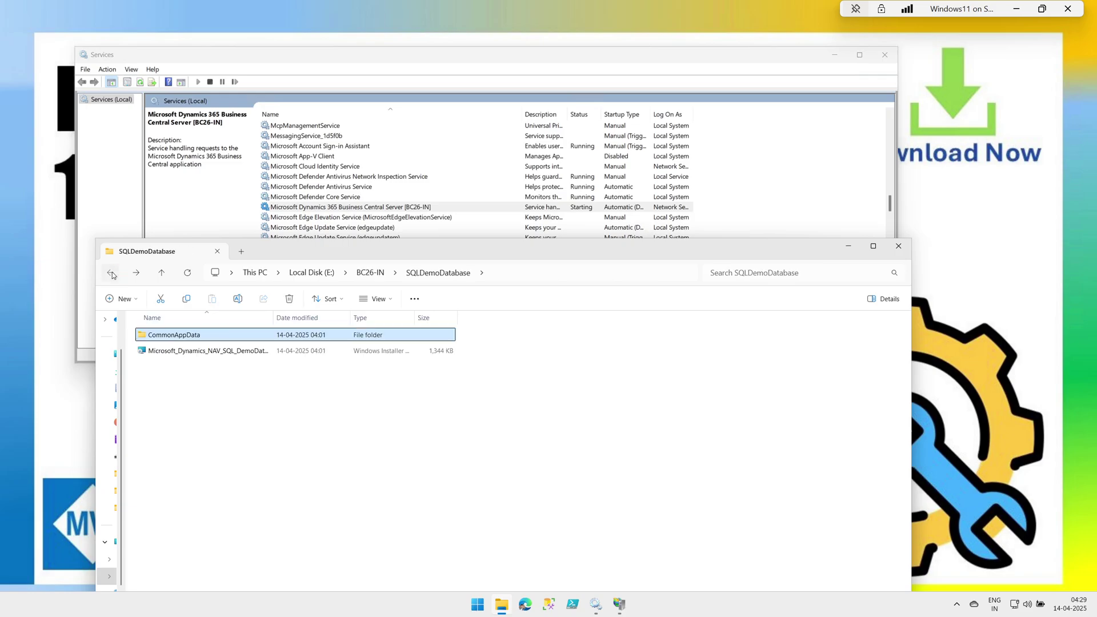
left_click(111, 274)
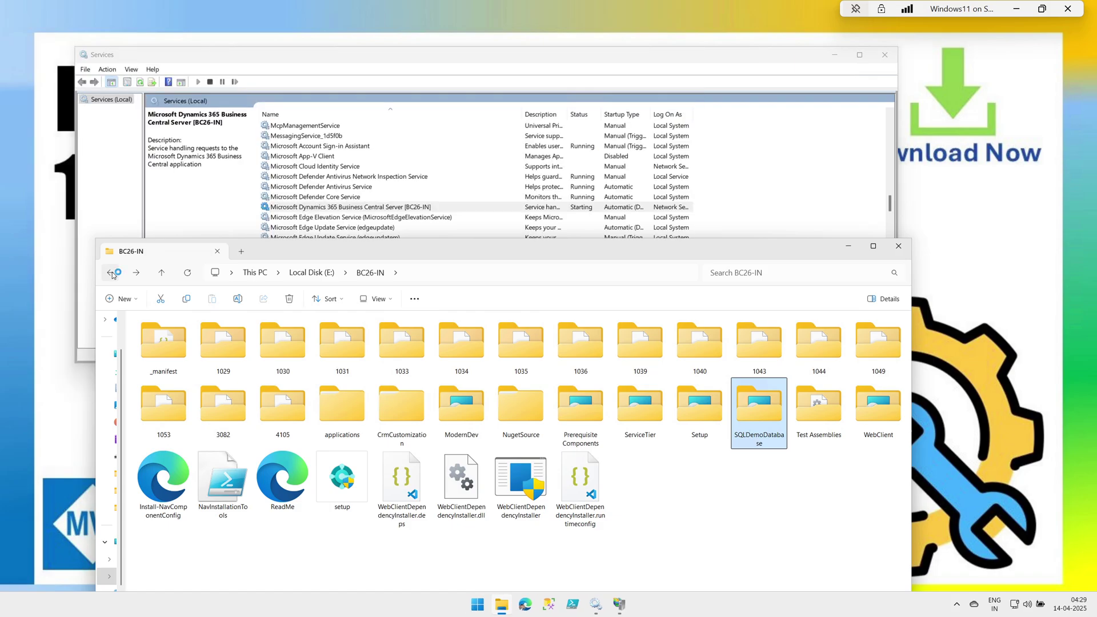
left_click(586, 209)
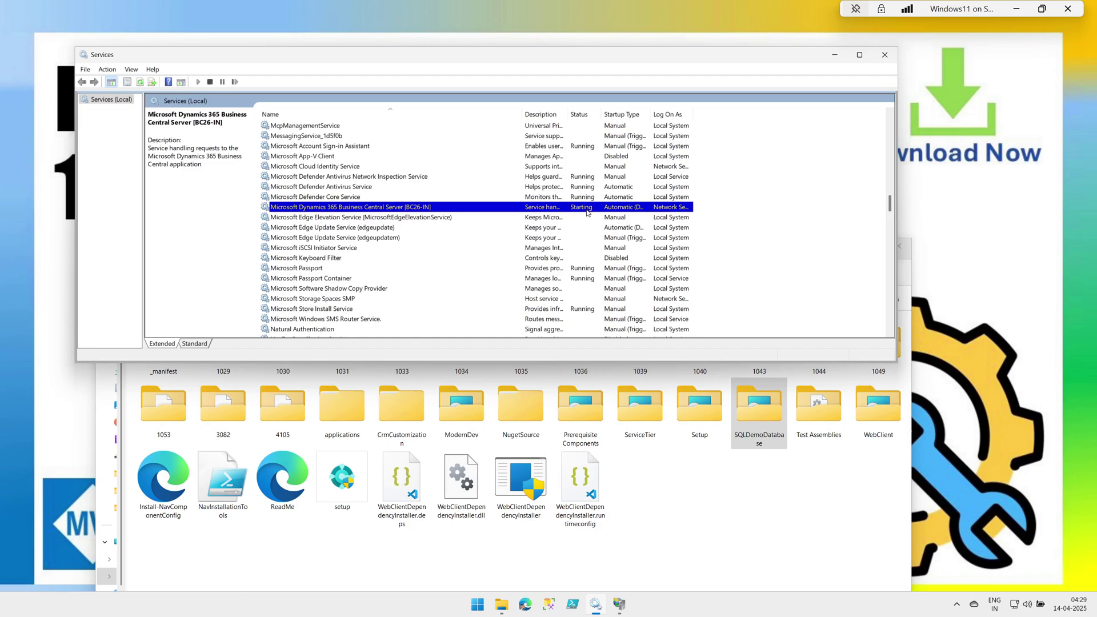
Browse from the ModernDev folder to its al development environment folder and select the ALLanguage.vsix file.
left_click(727, 491)
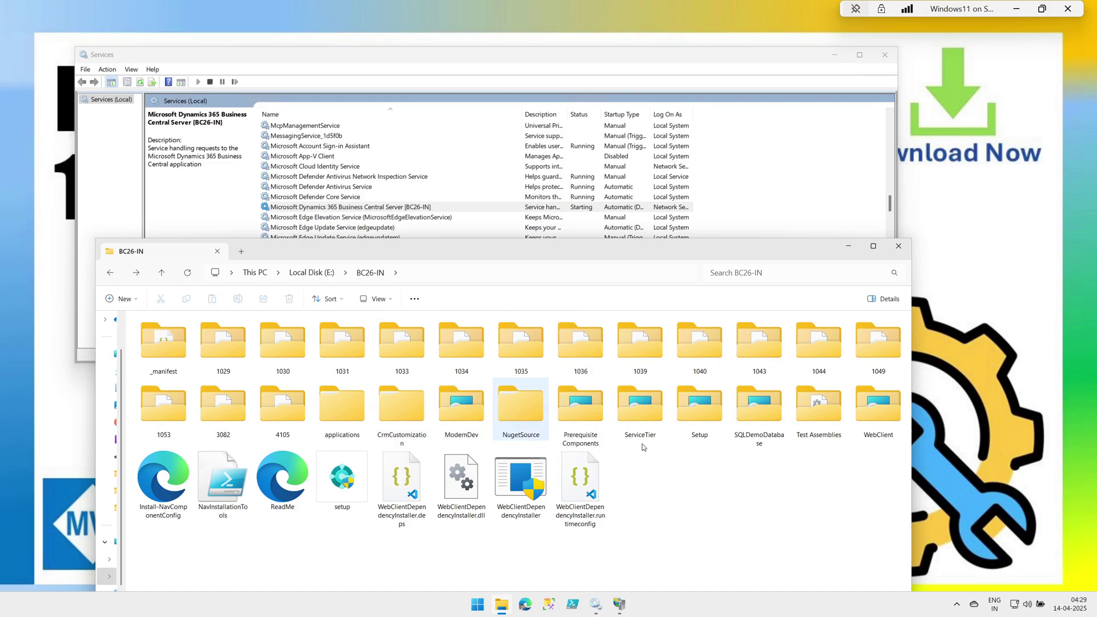
double_click(473, 409)
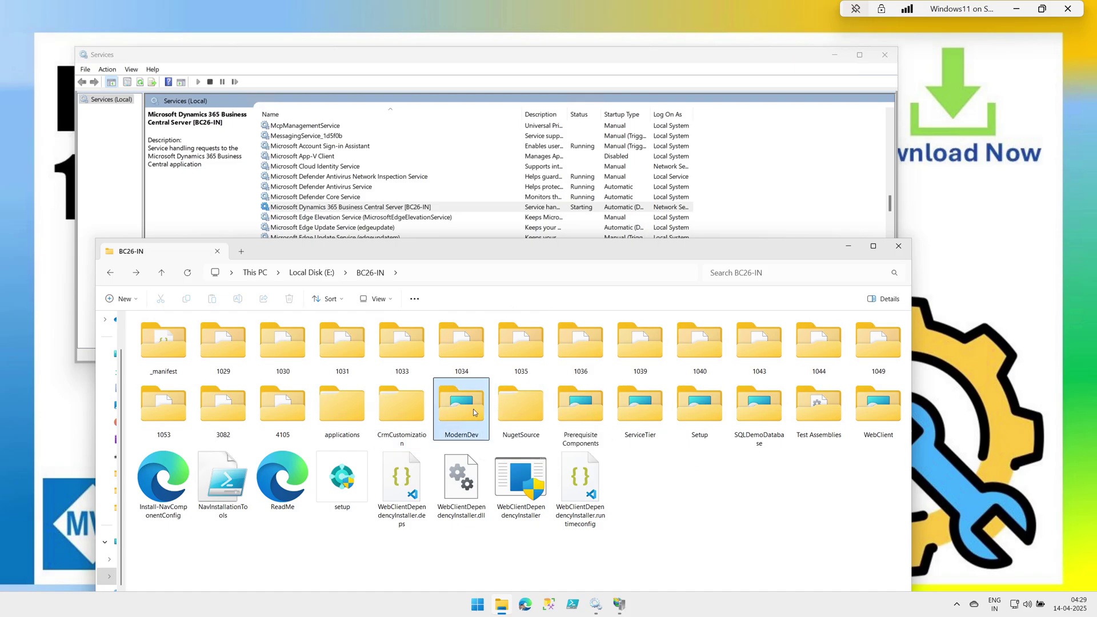
double_click(178, 340)
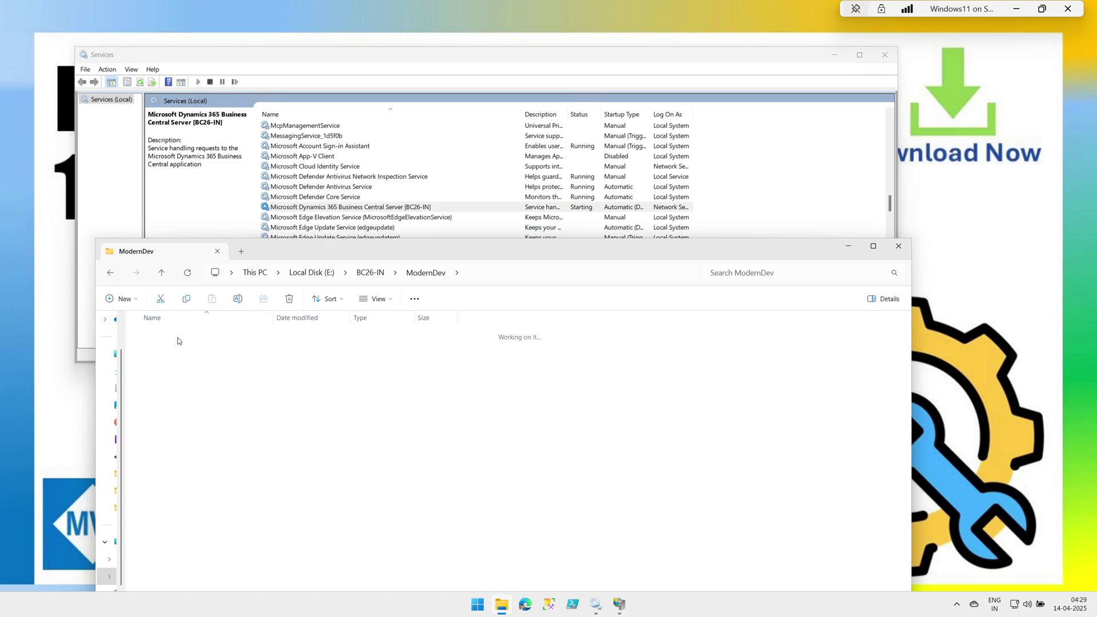
double_click(179, 340)
double_click(179, 341)
double_click(178, 340)
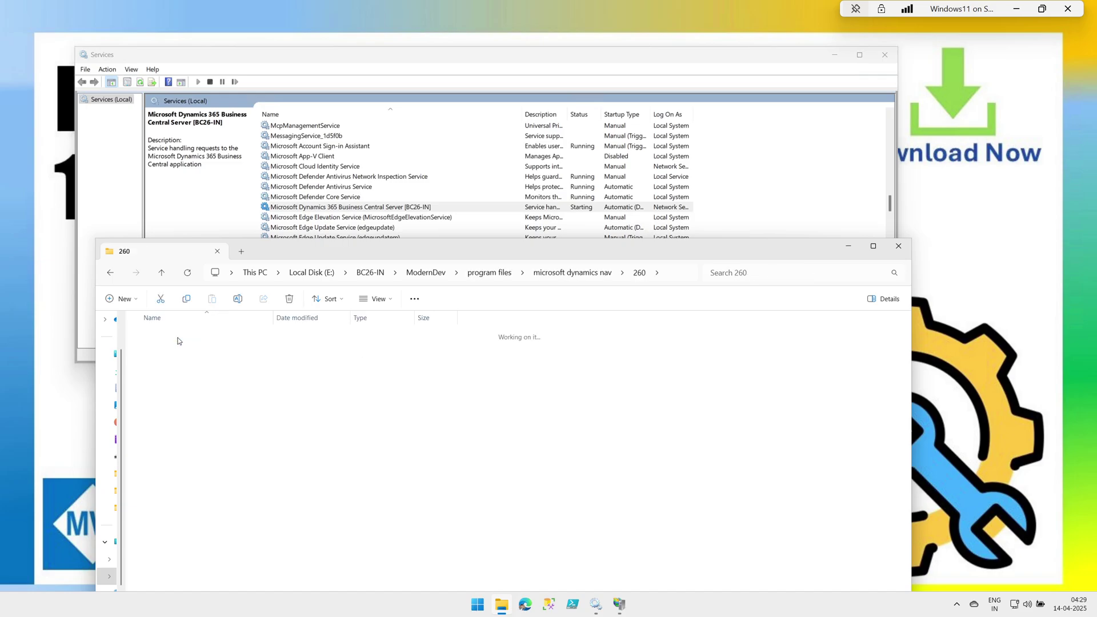
left_click(178, 340)
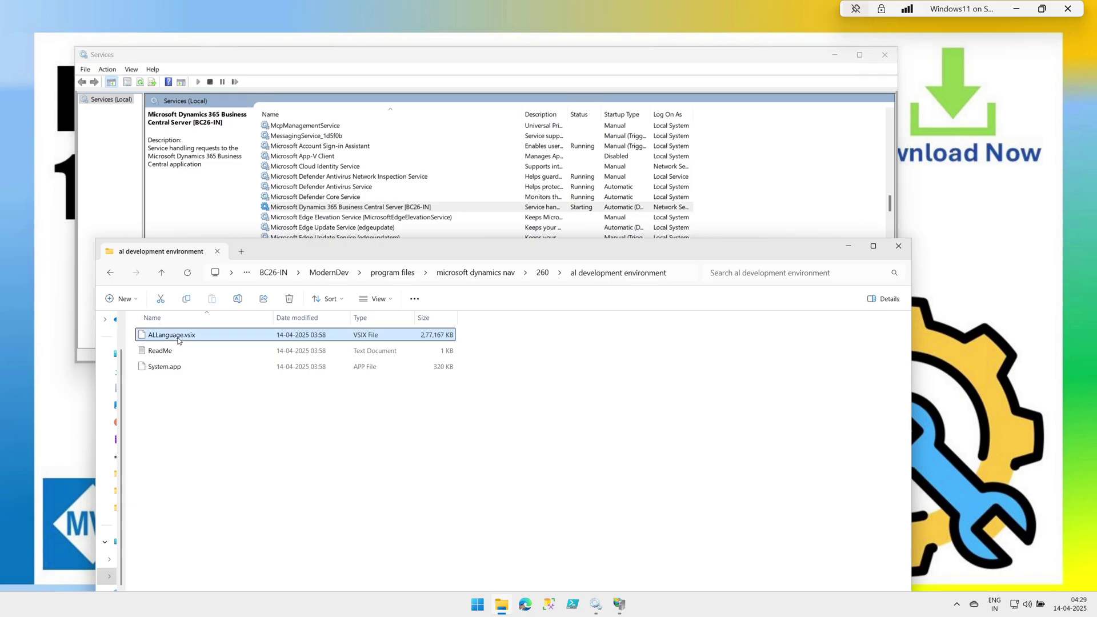
double_click(178, 340)
Check the Business Central server service again, then go back to the BC26-IN root folder and select the WebClient folder.
left_click(320, 209)
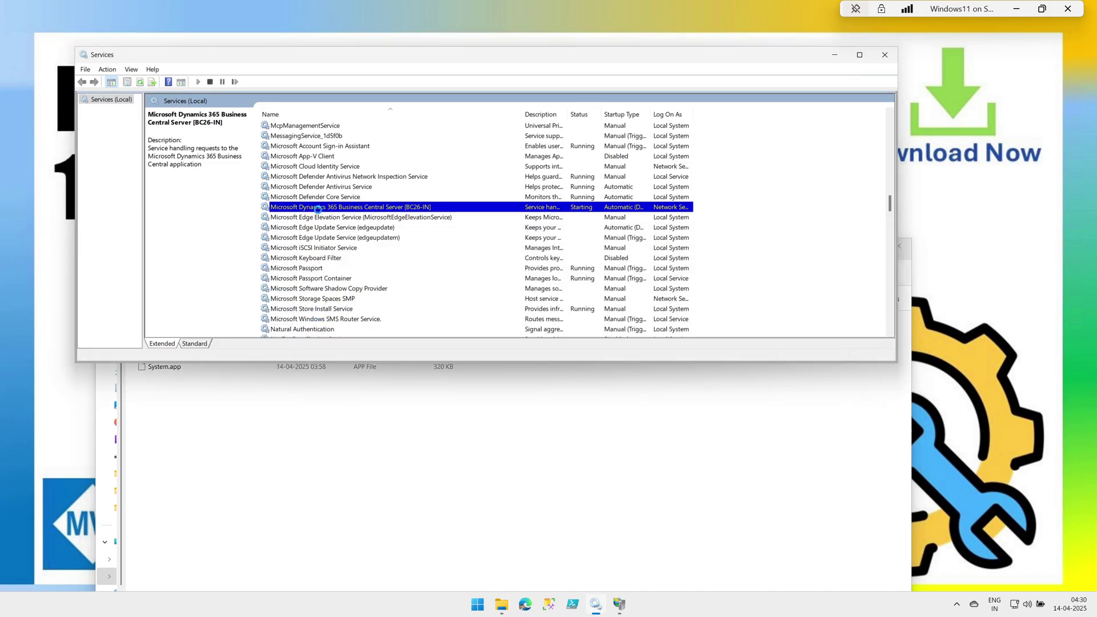
left_click(465, 483)
left_click(111, 274)
left_click(110, 274)
left_click(110, 275)
left_click(110, 274)
left_click(110, 274)
left_click(111, 274)
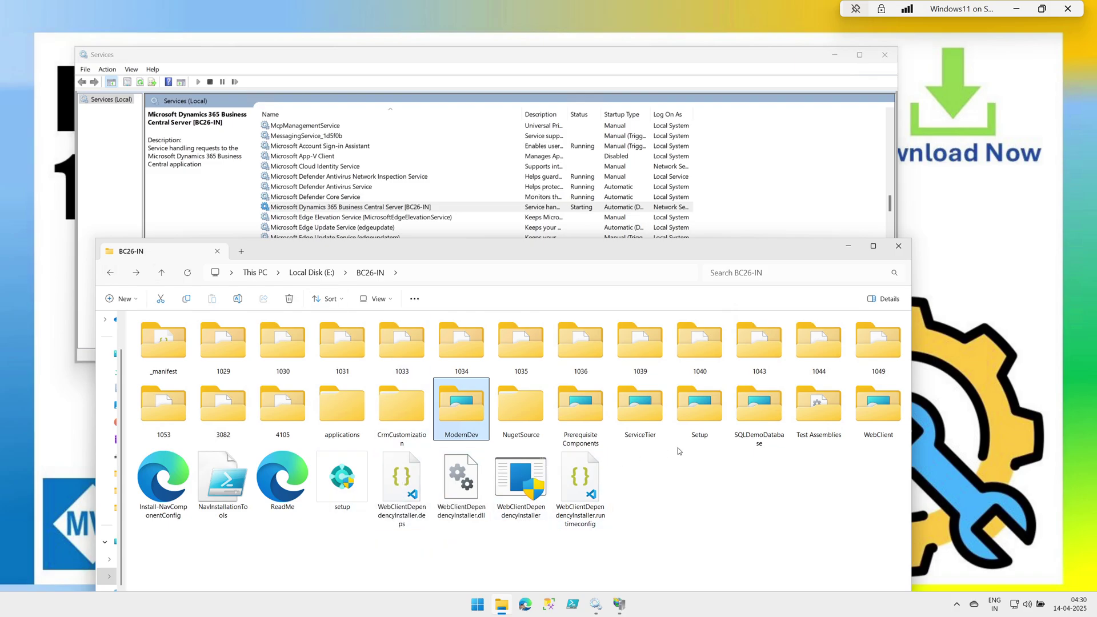
left_click(866, 436)
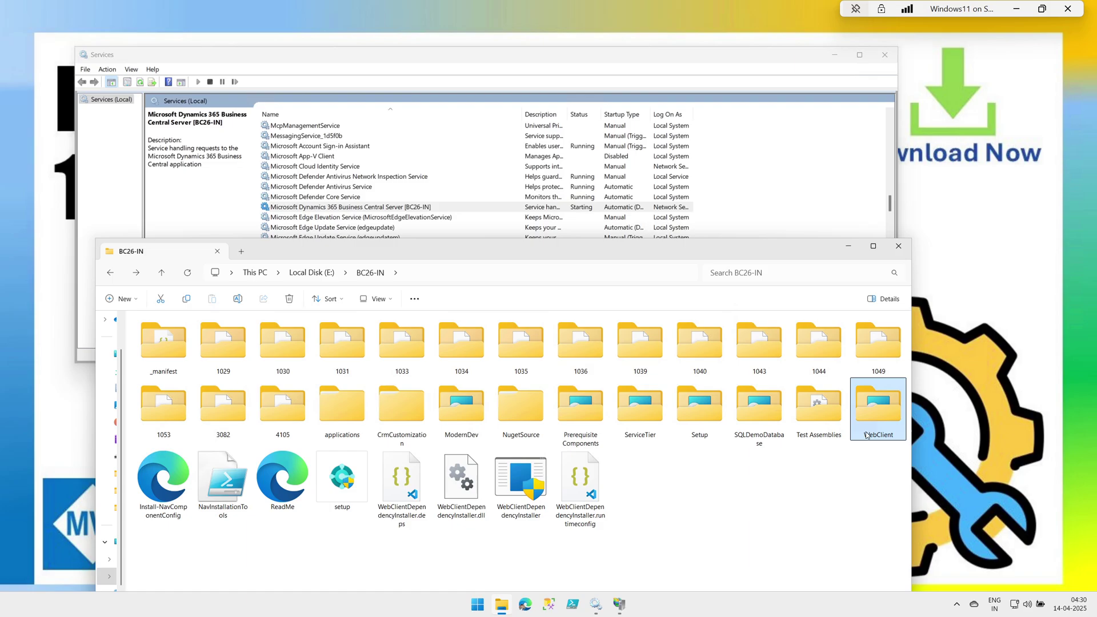
Open the applications folder at its India app folders, reposition the window, and recheck the Business Central Server [BC26-IN] service.
double_click(331, 402)
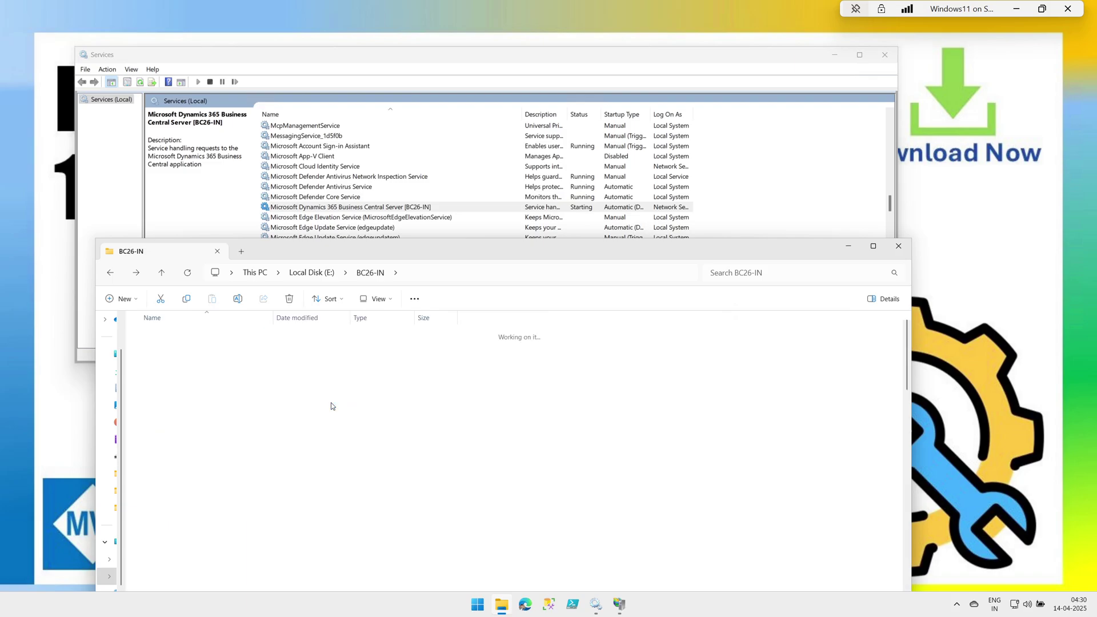
scroll(331, 402, "down", 5)
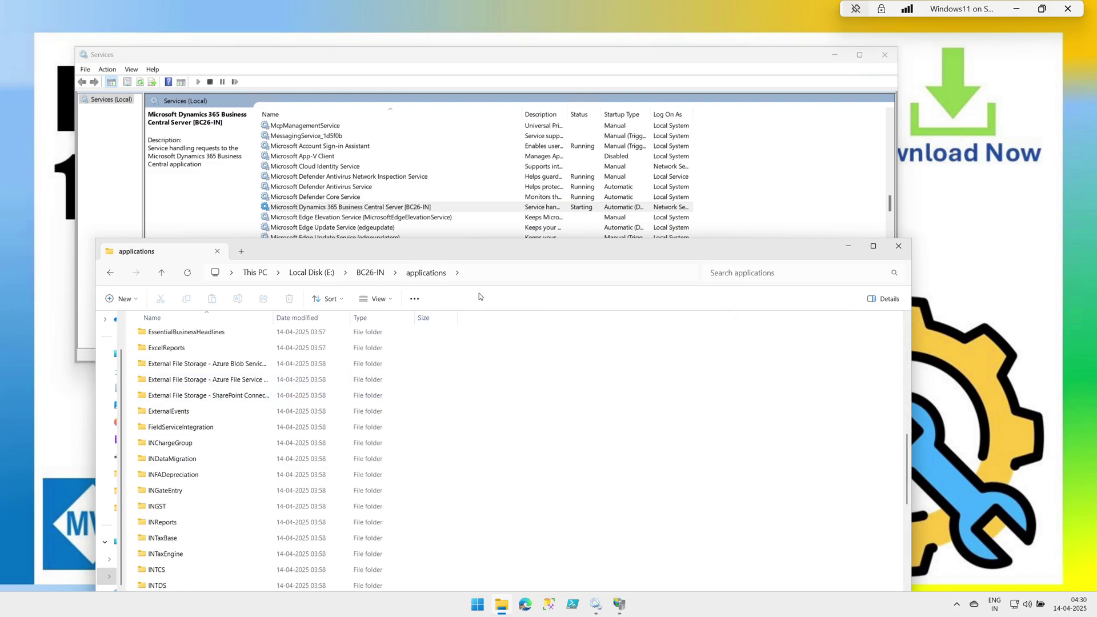
left_click_drag(502, 254, 558, 208)
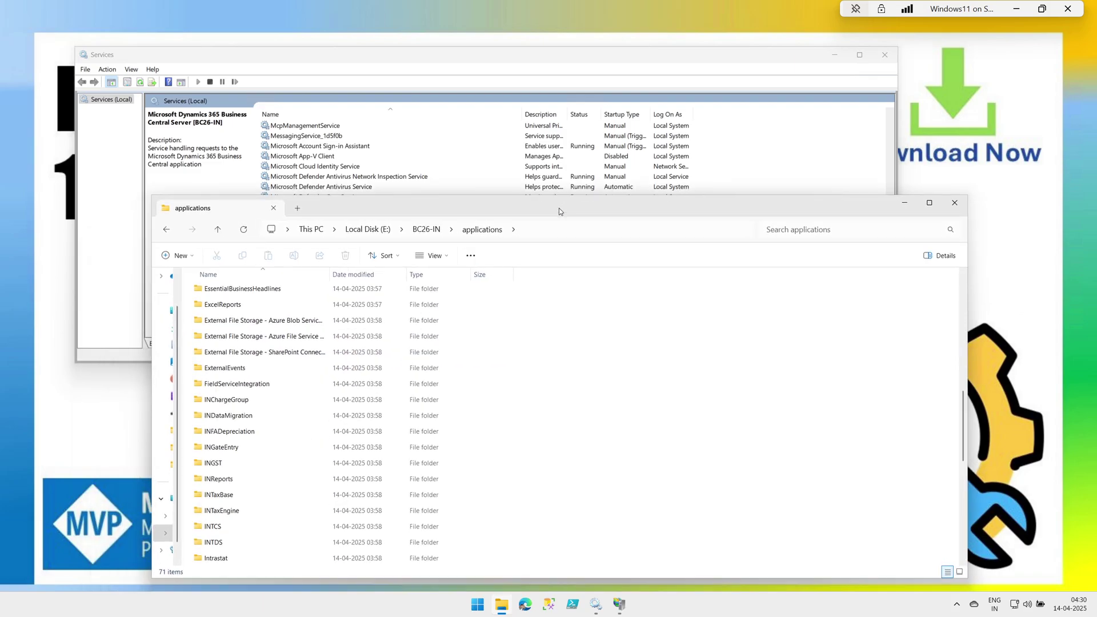
left_click(489, 189)
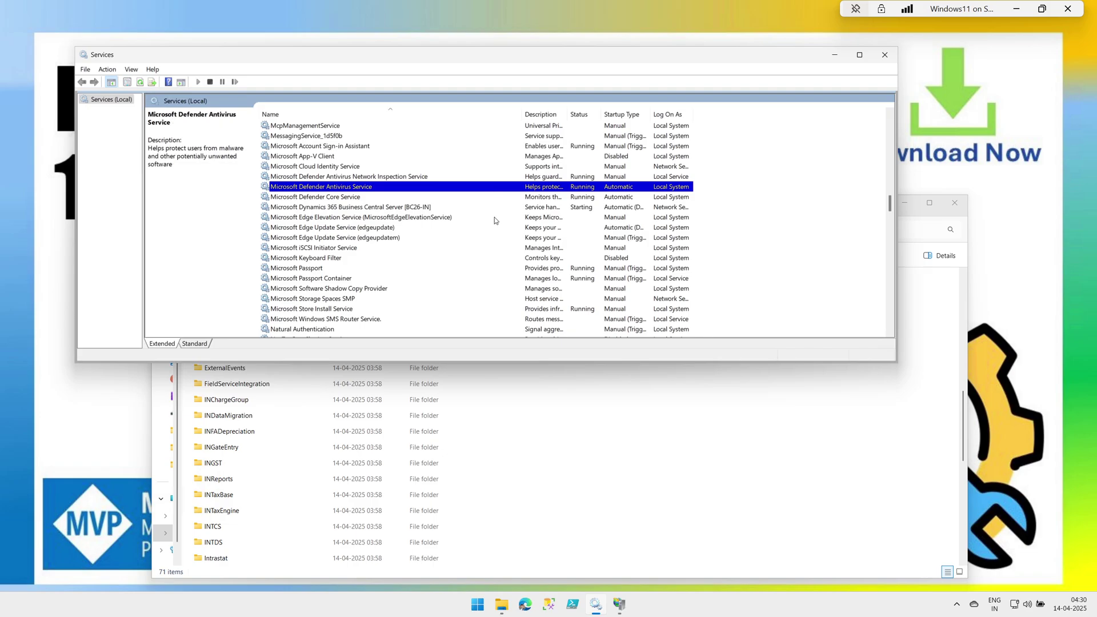
left_click(499, 207)
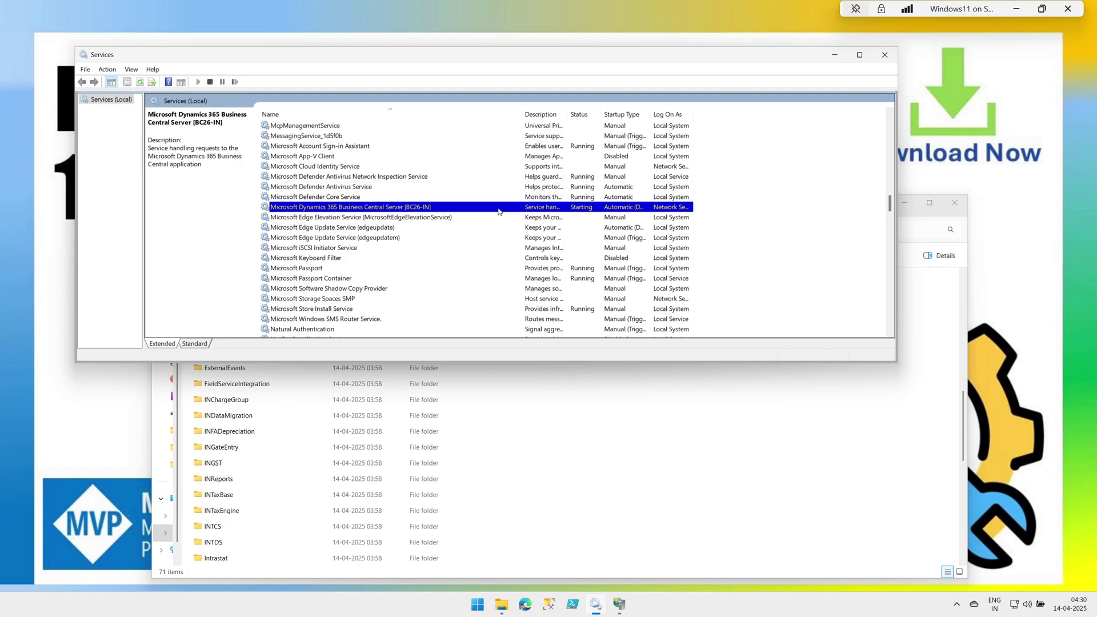
Examine the files in the Source folder of INGateEntry, and return to the applications folder.
left_click(637, 475)
scroll(264, 421, "down", 1)
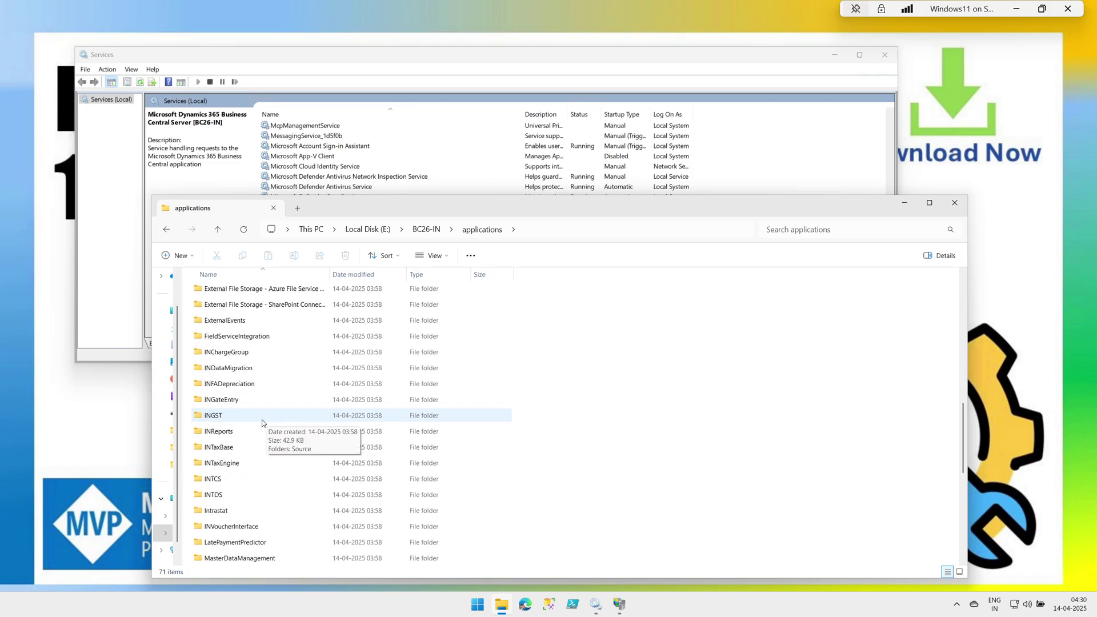
double_click(235, 399)
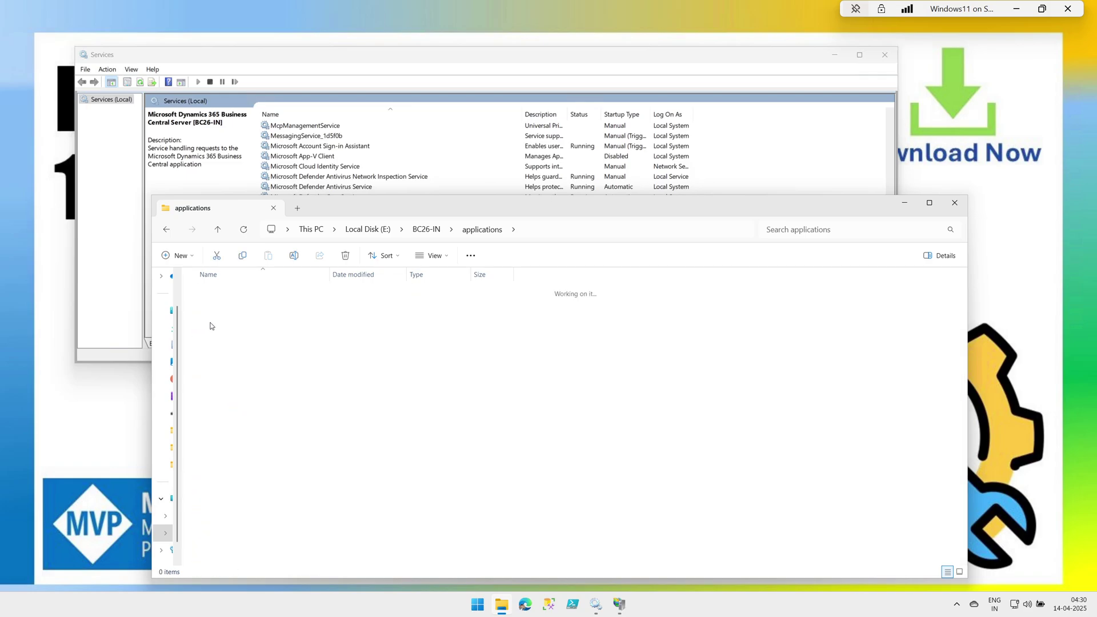
double_click(228, 291)
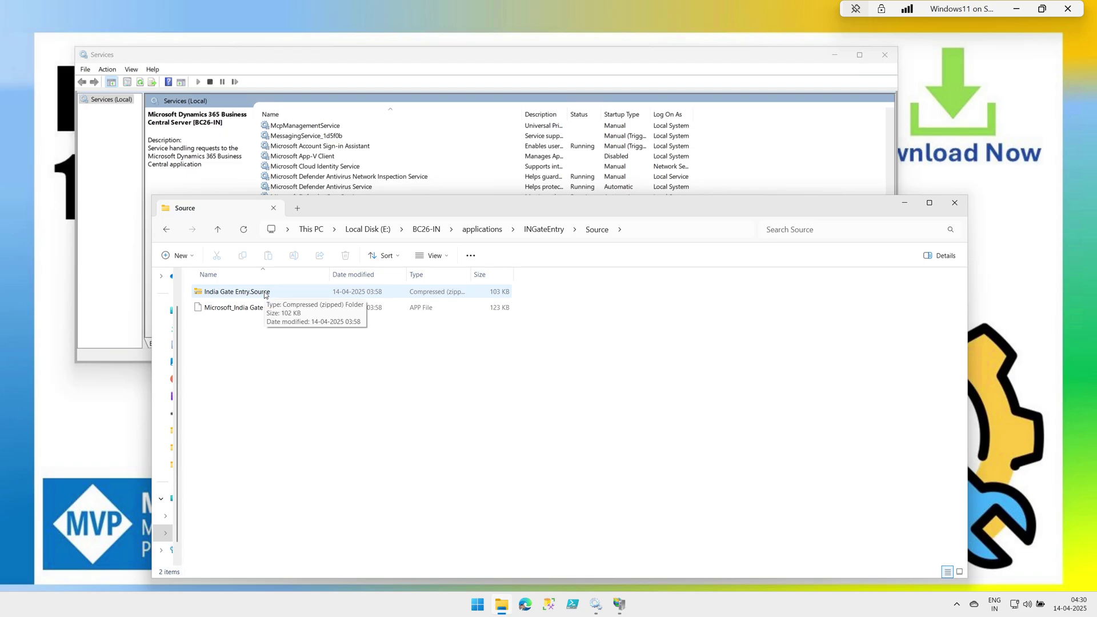
left_click(167, 229)
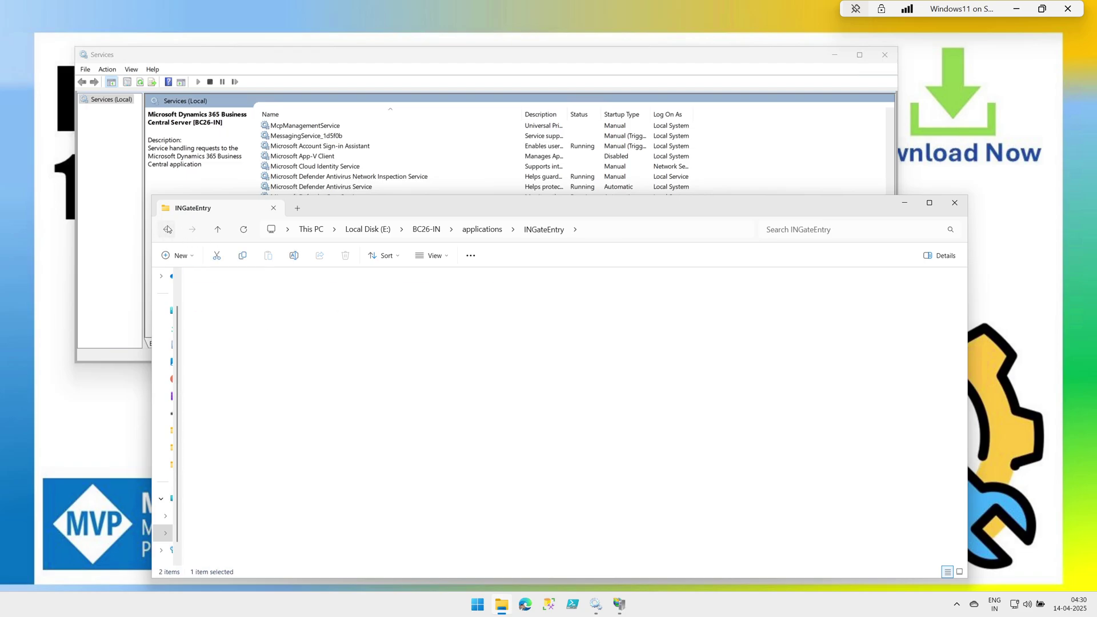
left_click(168, 229)
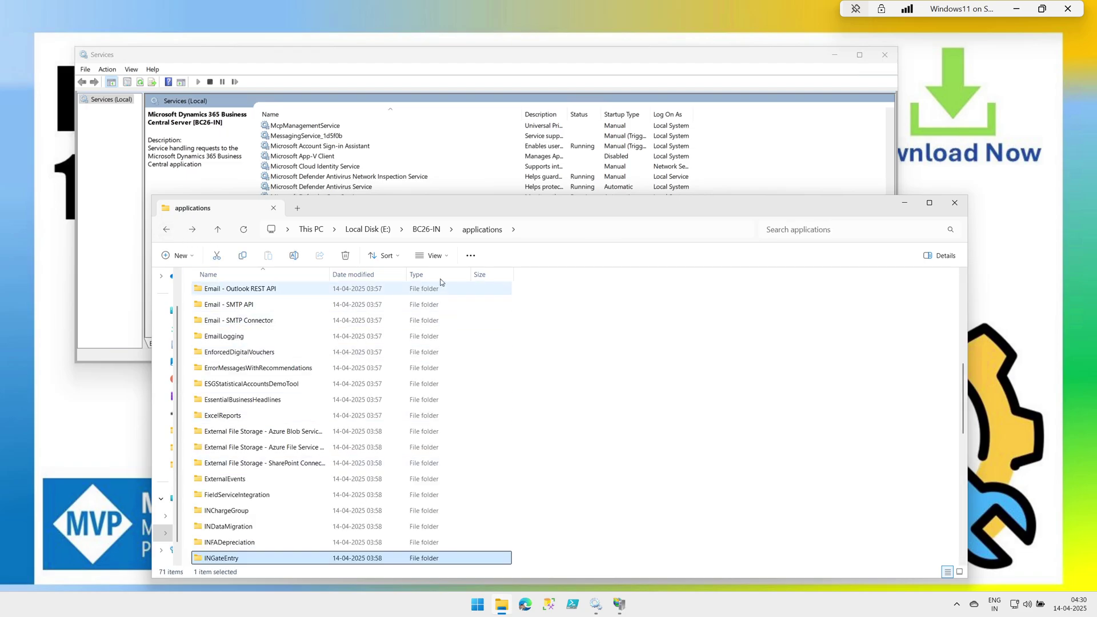
Return to the BC26-IN root folder and bring Services forward to check the Business Central server's status.
left_click(427, 231)
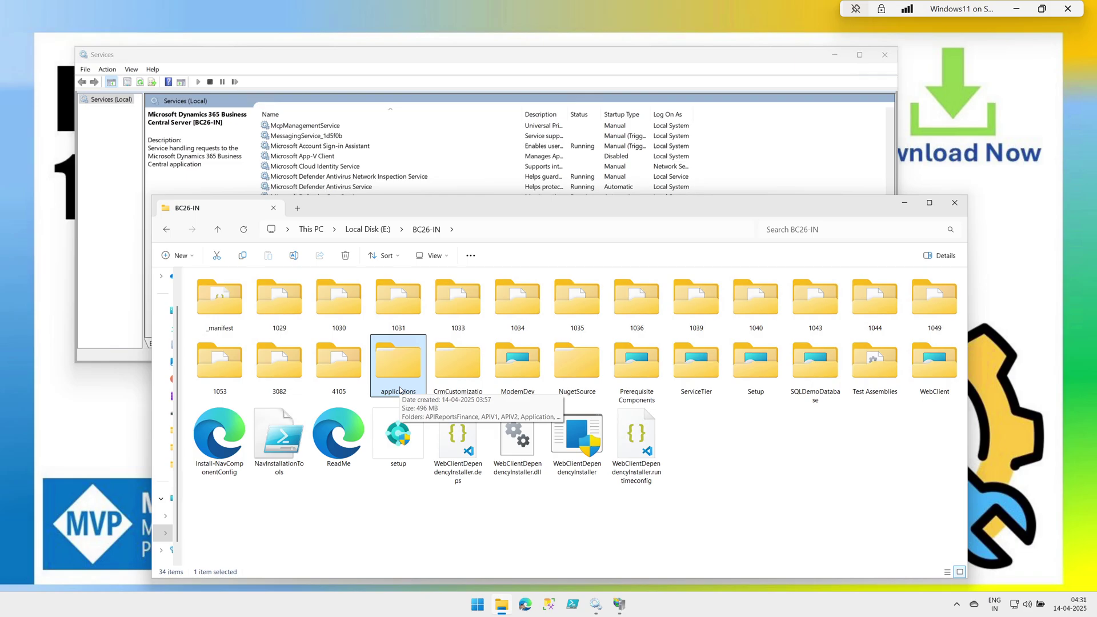
left_click(718, 427)
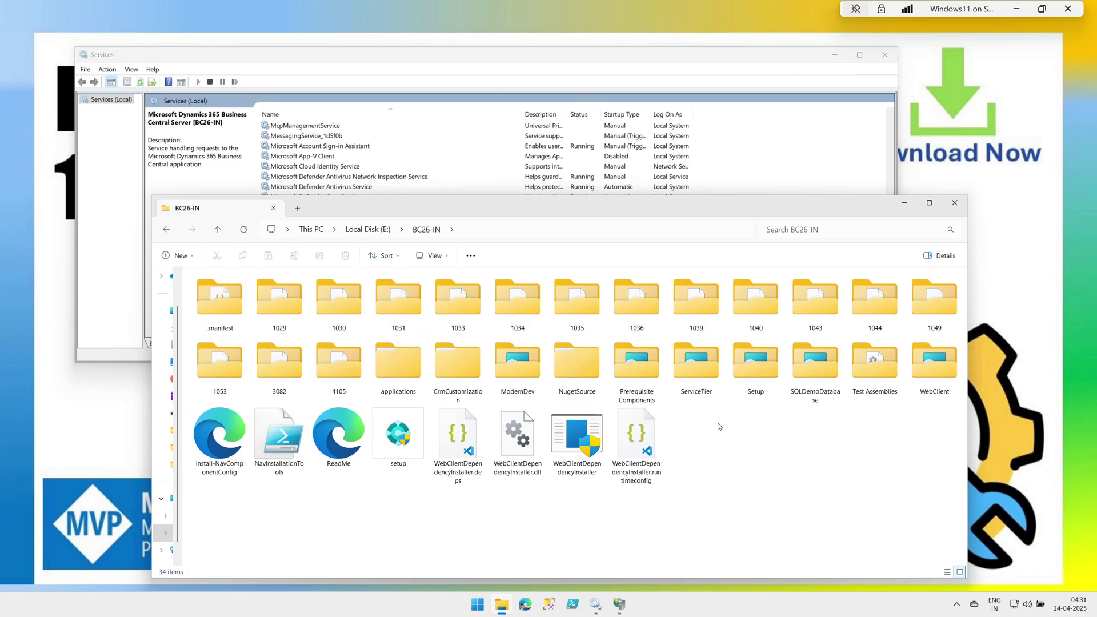
left_click(624, 66)
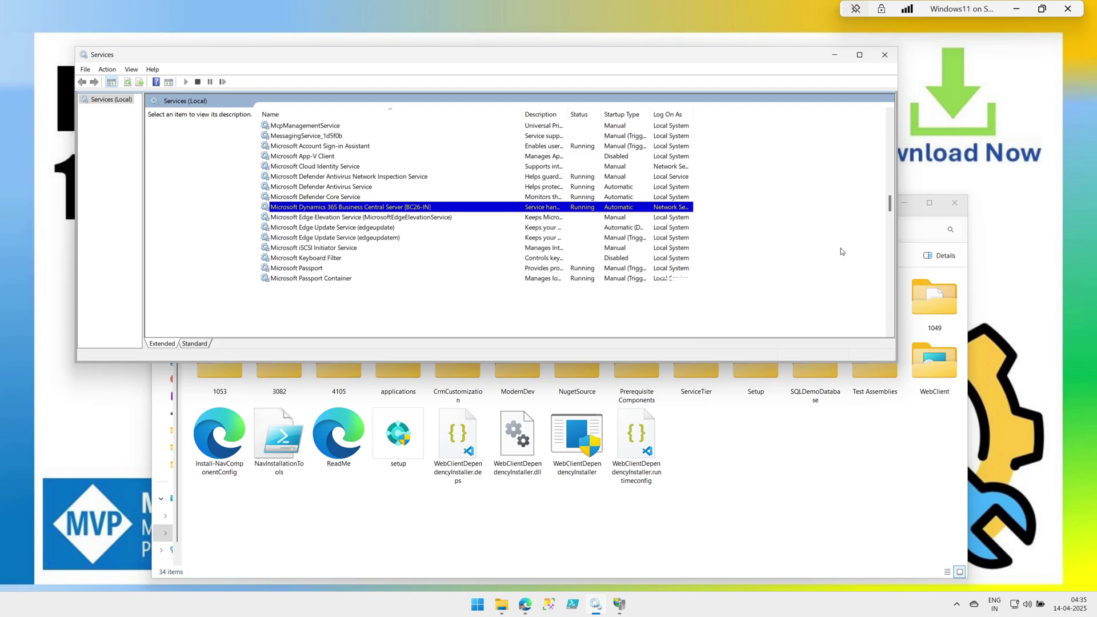
Switch to IIS Manager and browse the BC26-IN application to load the Business Central web client.
left_click(628, 610)
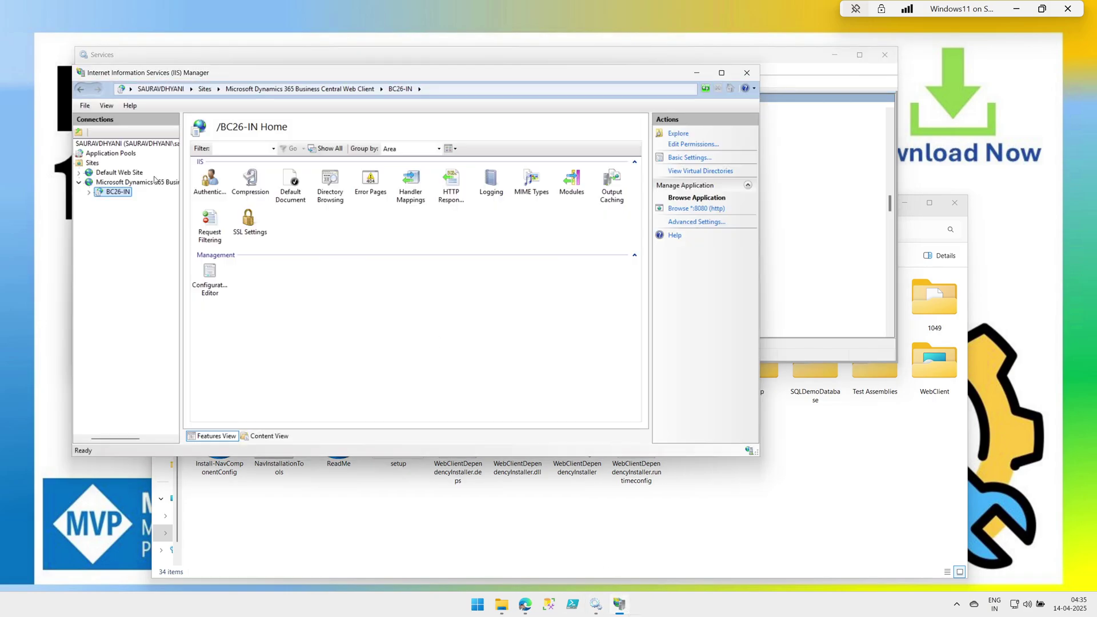
right_click(113, 197)
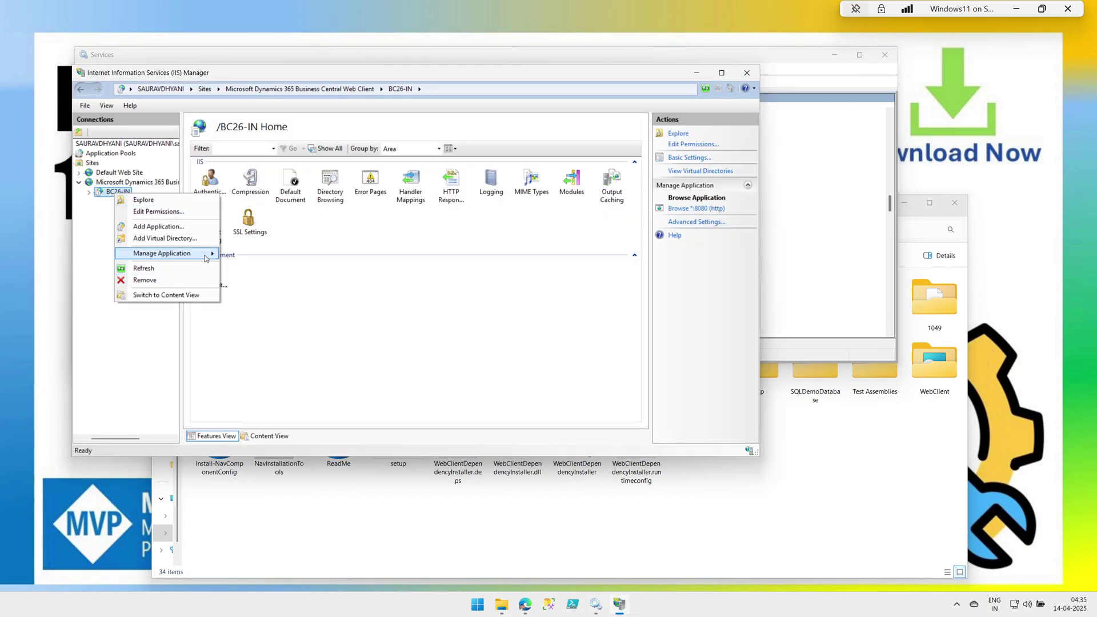
mouse_move(206, 256)
left_click(259, 256)
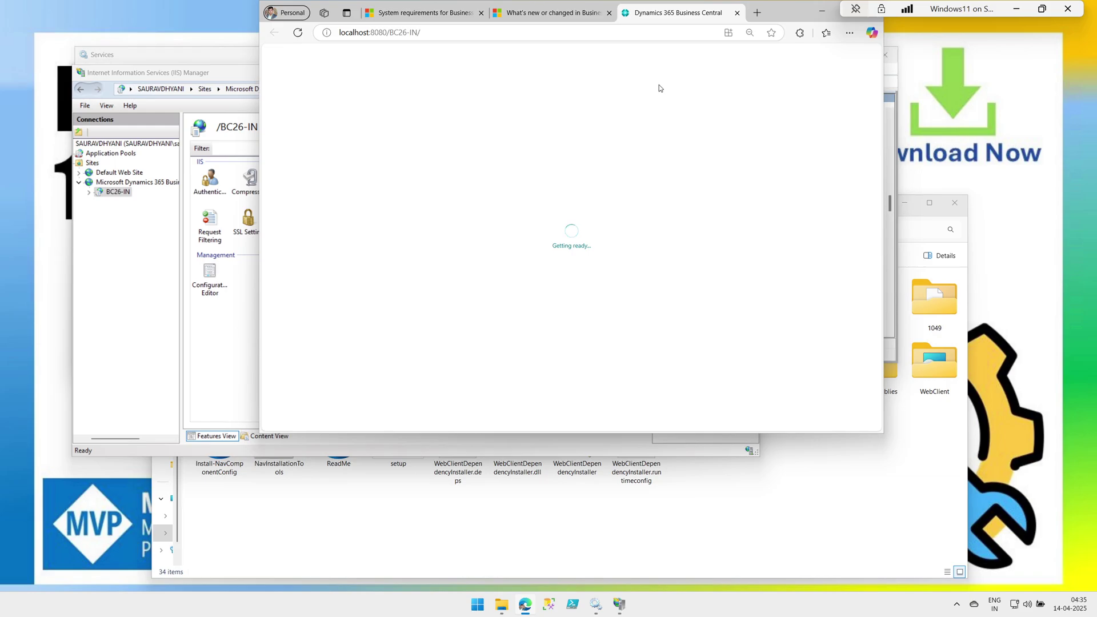
Launch SQL Server Management Studio, and check the full log-on account of the Business Central Server [BC26-IN] service in Services.
left_click(481, 603)
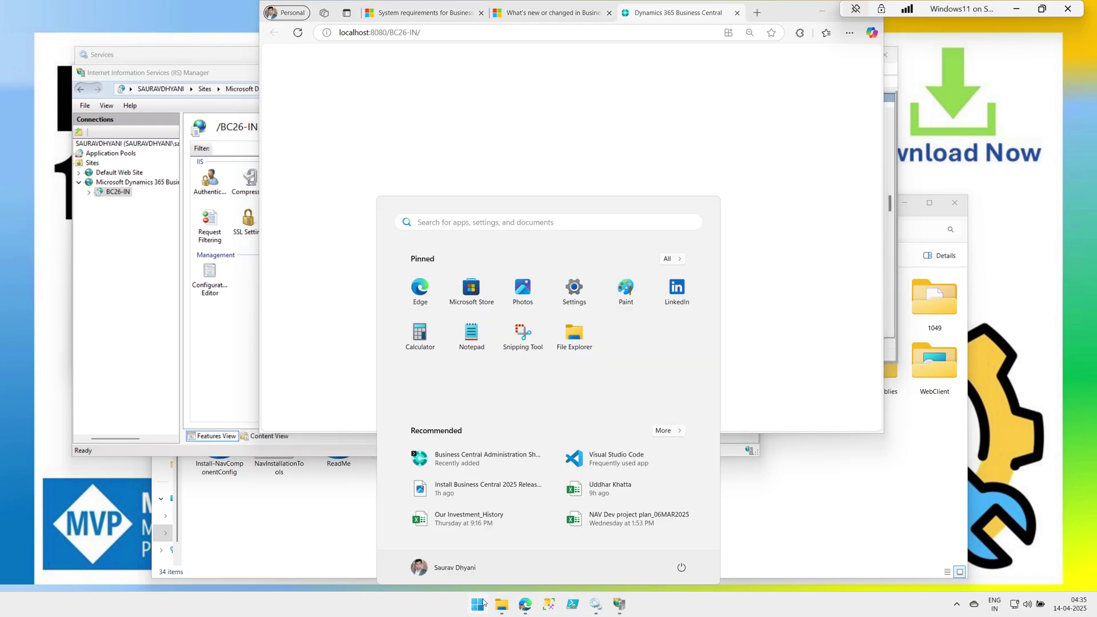
type("ssms")
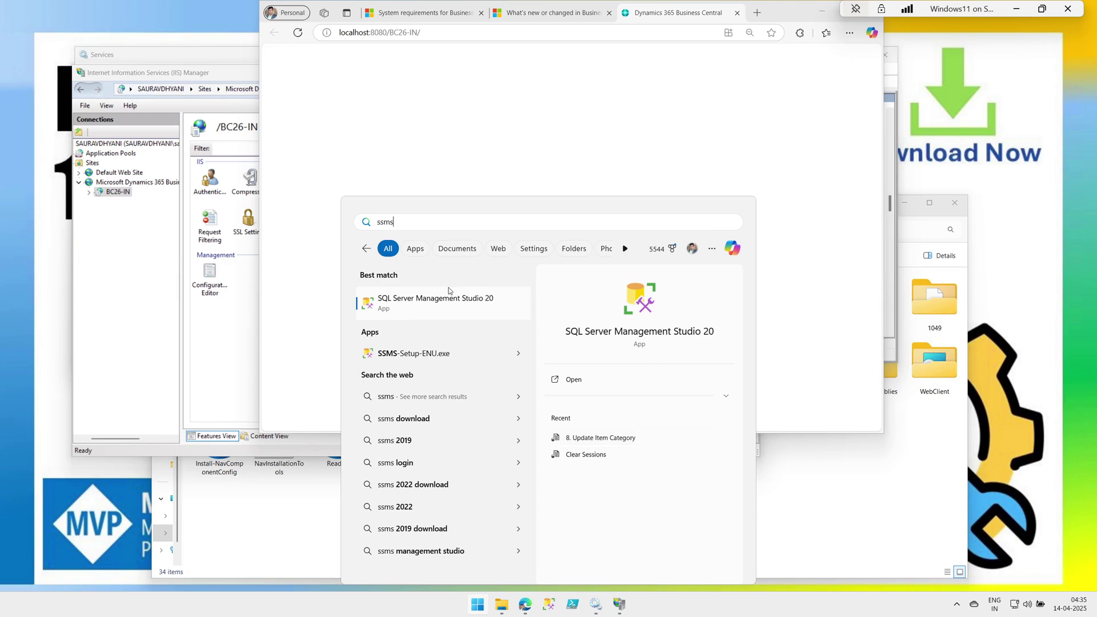
left_click(462, 311)
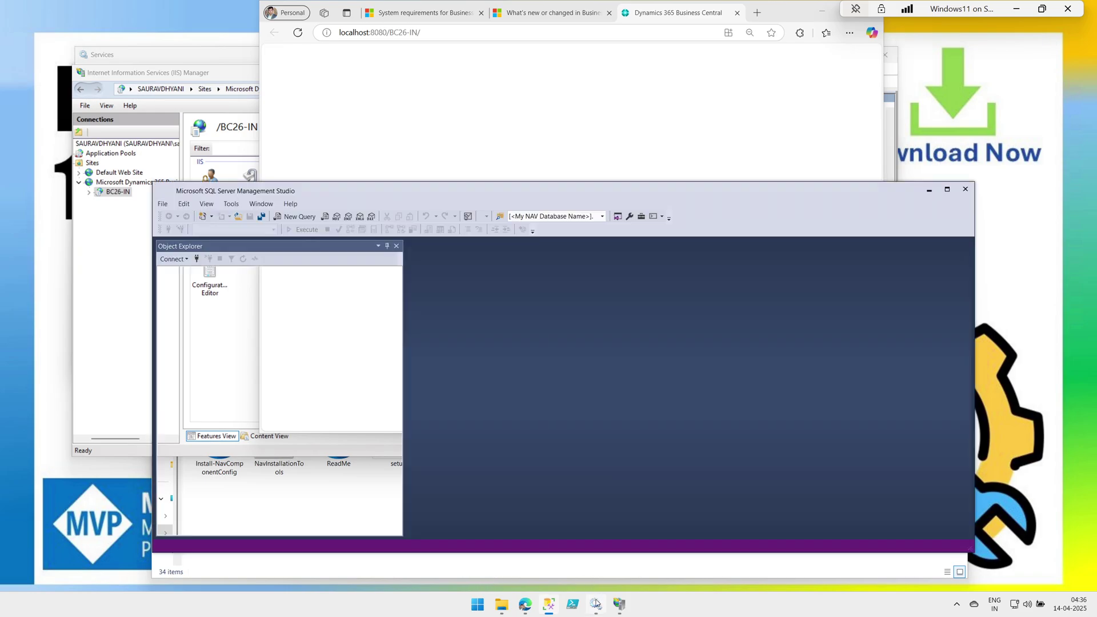
left_click(596, 604)
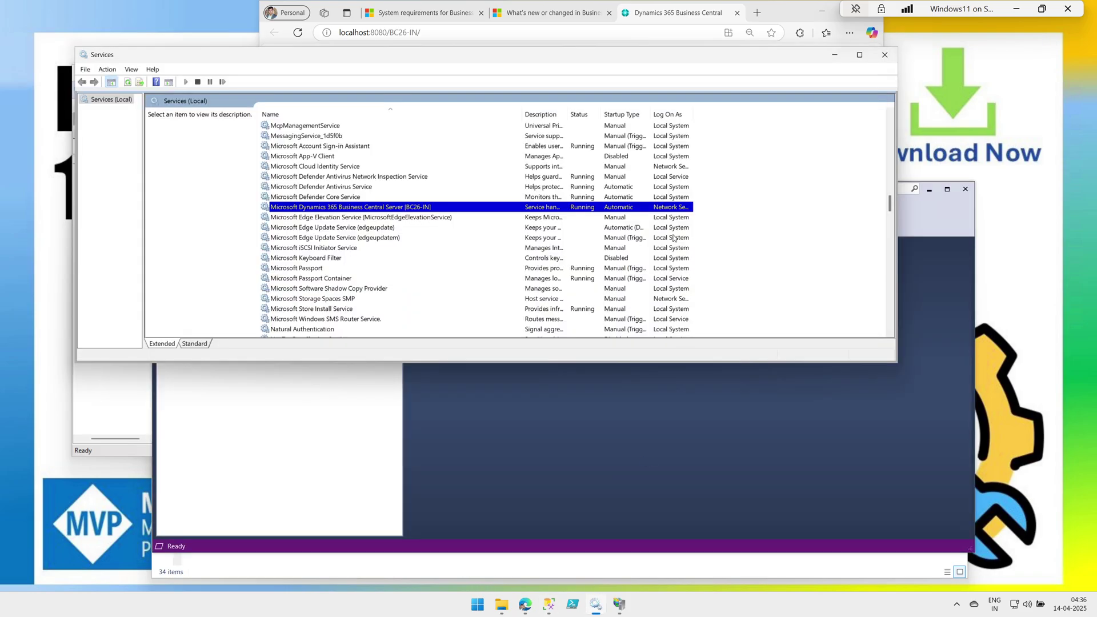
double_click(692, 112)
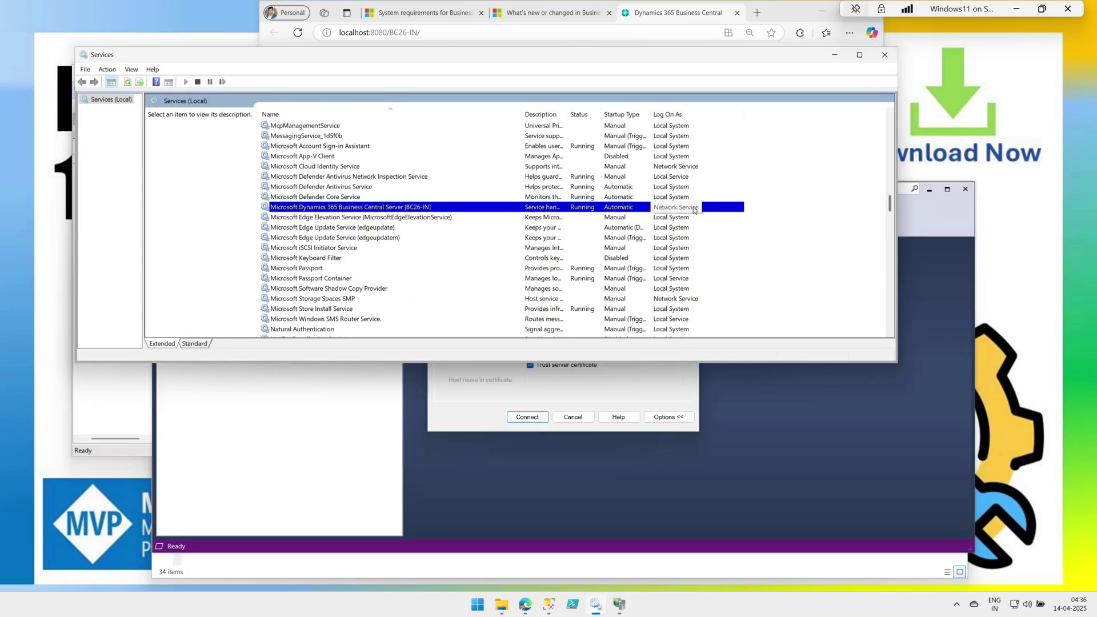
Connect SQL Server Management Studio to the local server, and expand its databases and security logins.
left_click(526, 416)
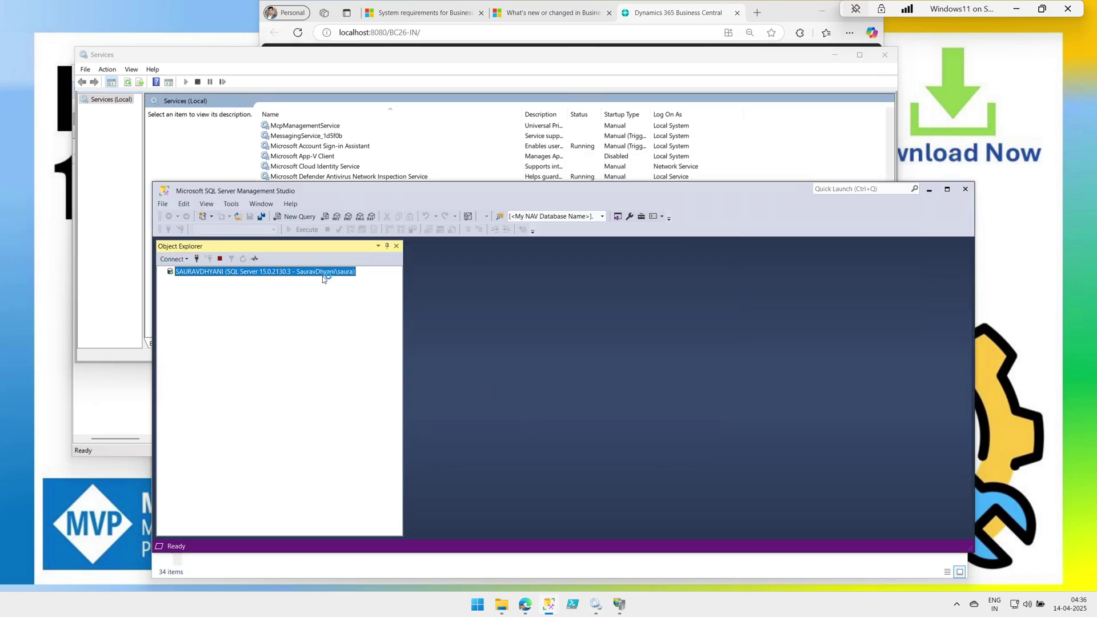
left_click(170, 291)
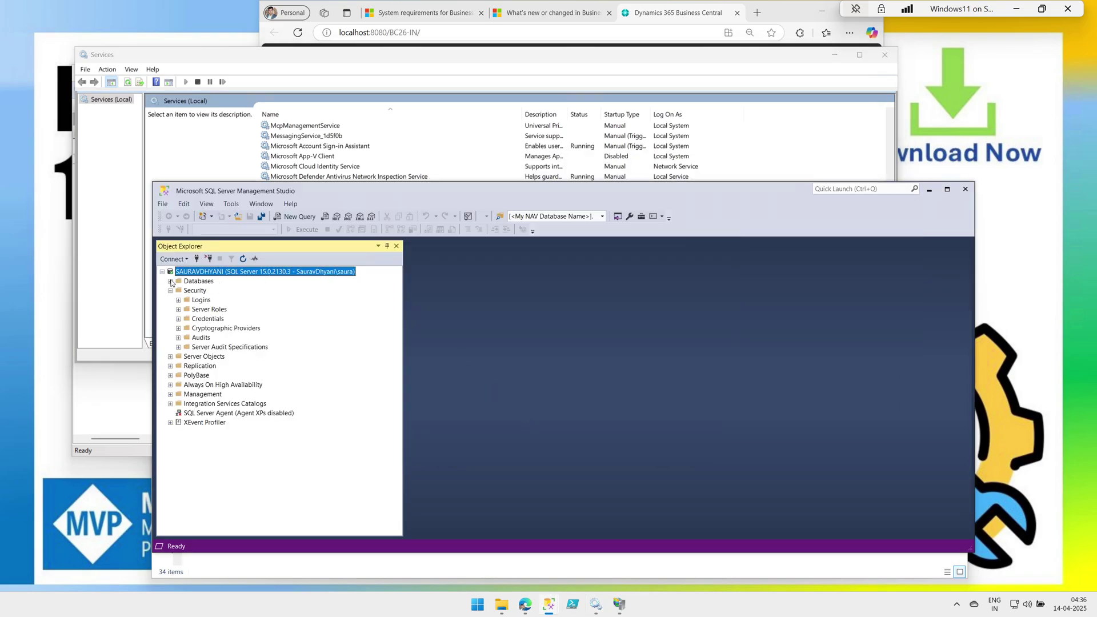
left_click(170, 281)
left_click(178, 328)
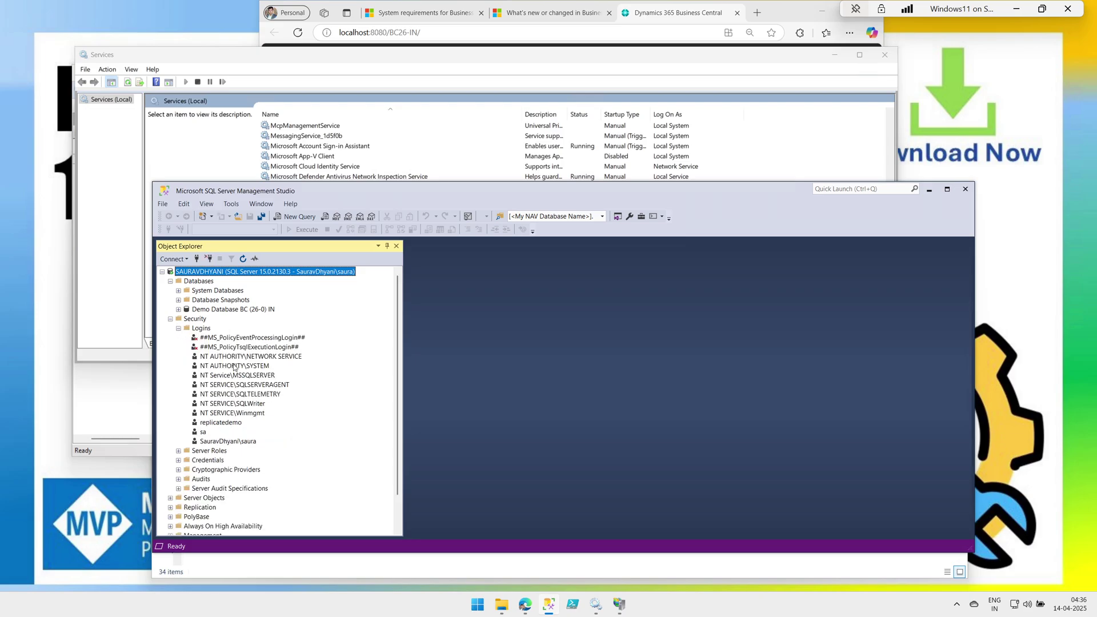
Remove the db_owner role on Demo Database BC (26-0) IN from the NT AUTHORITY\NETWORK SERVICE login and save its properties.
left_click(296, 356)
double_click(295, 357)
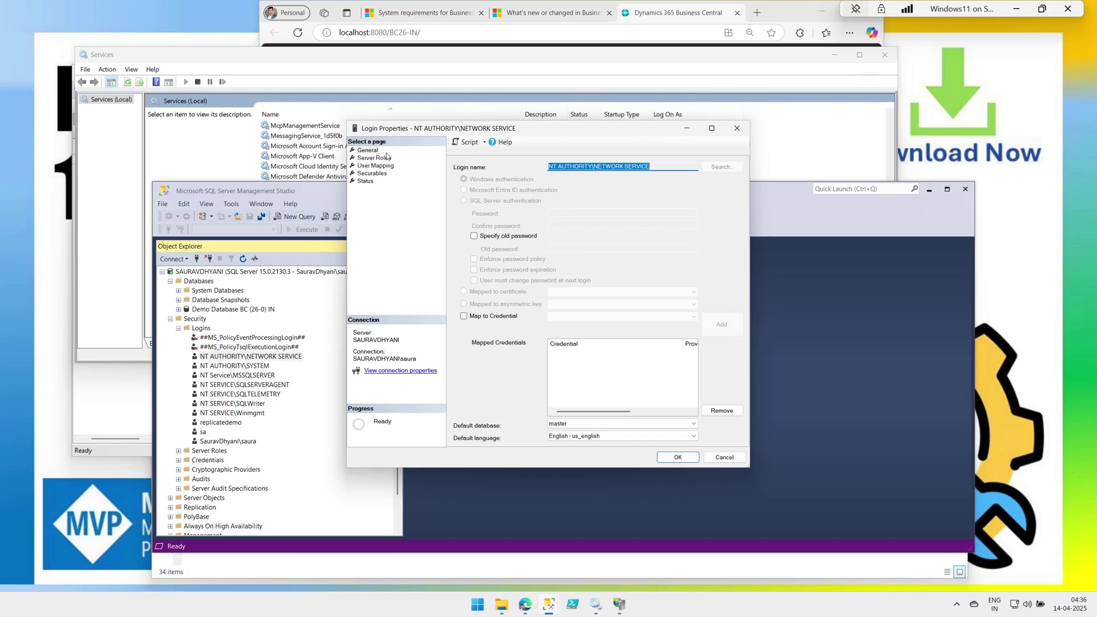
left_click(381, 167)
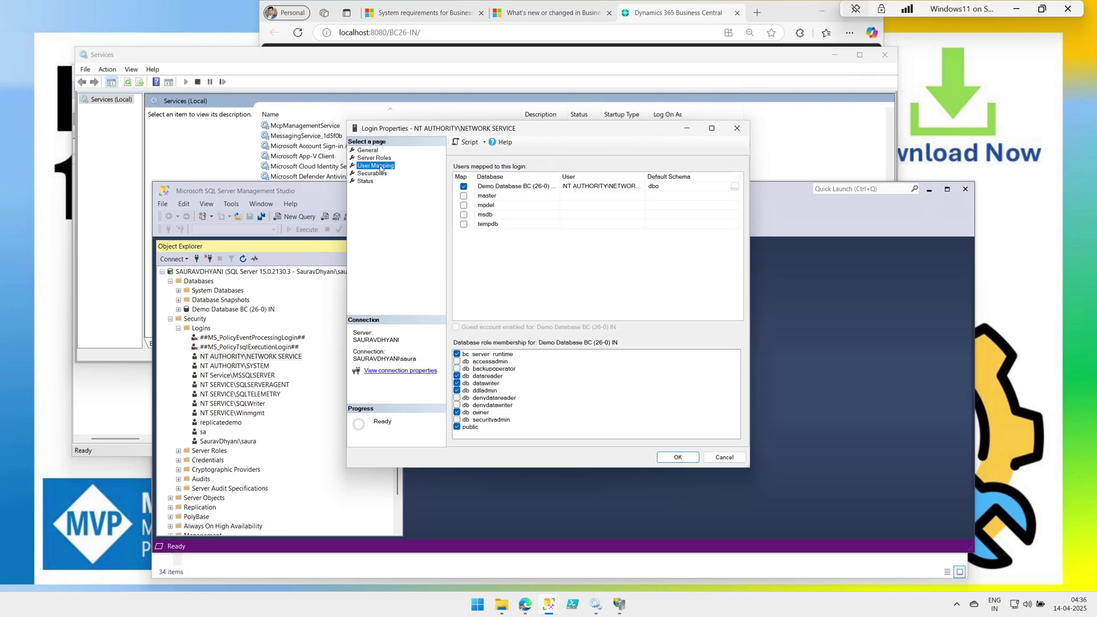
left_click(511, 188)
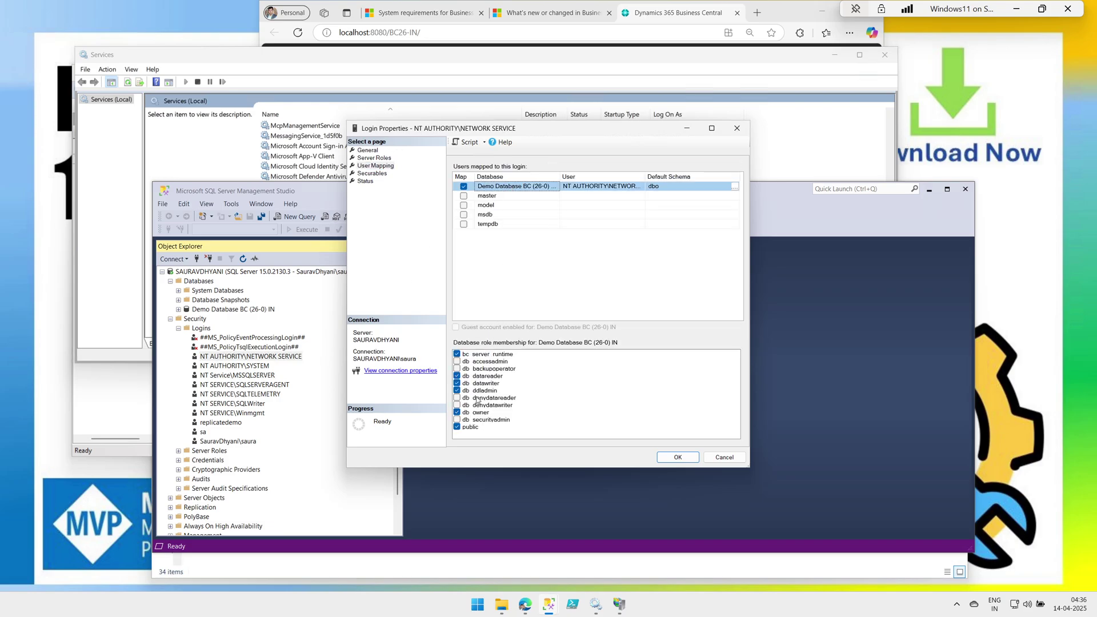
left_click(457, 412)
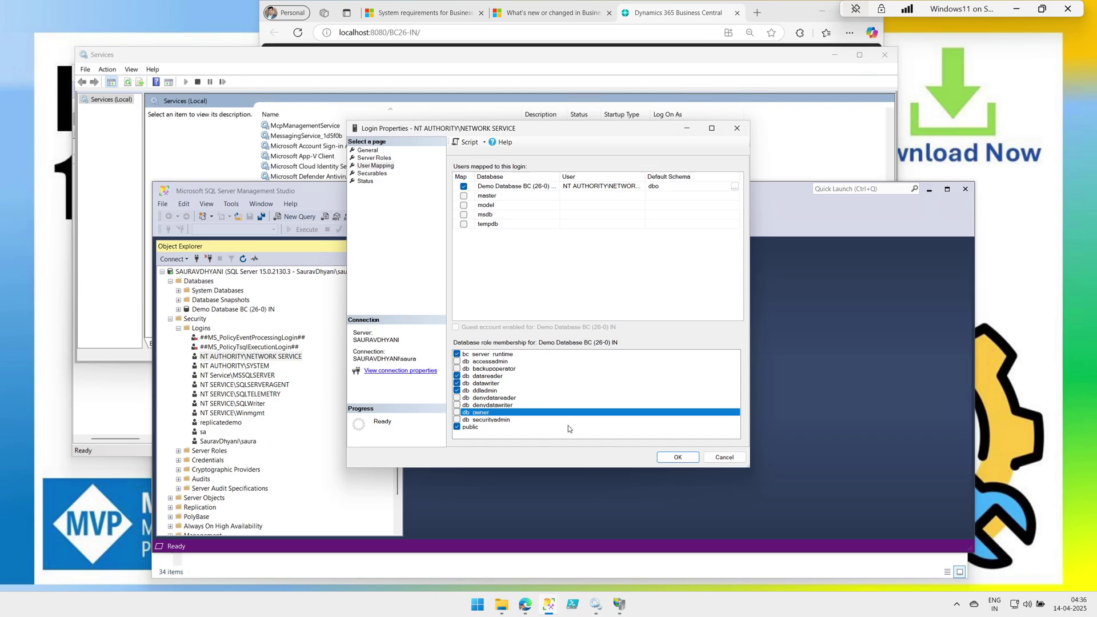
double_click(501, 356)
left_click(501, 356)
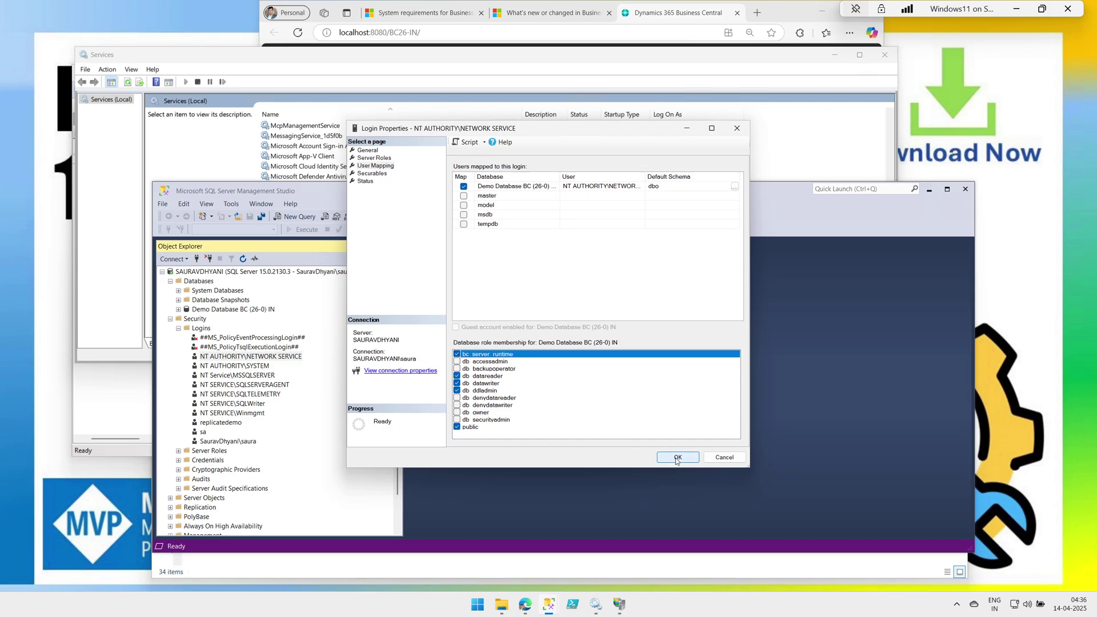
left_click(677, 457)
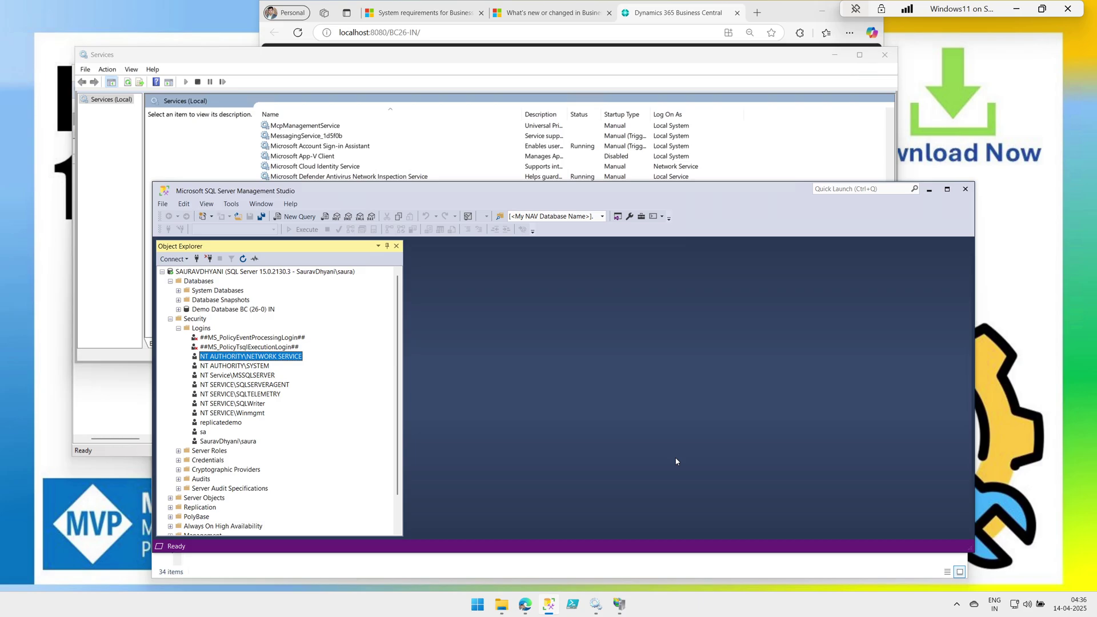
Minimise SQL Server Management Studio and Services, and maximise the browser showing the Business Central web client.
left_click(929, 190)
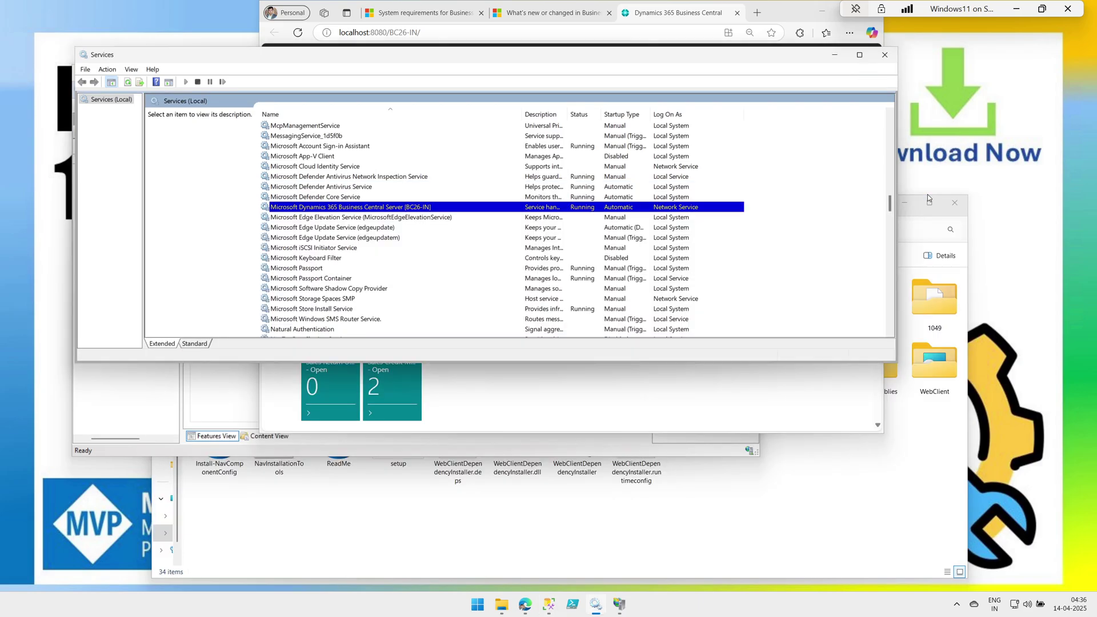
left_click(834, 55)
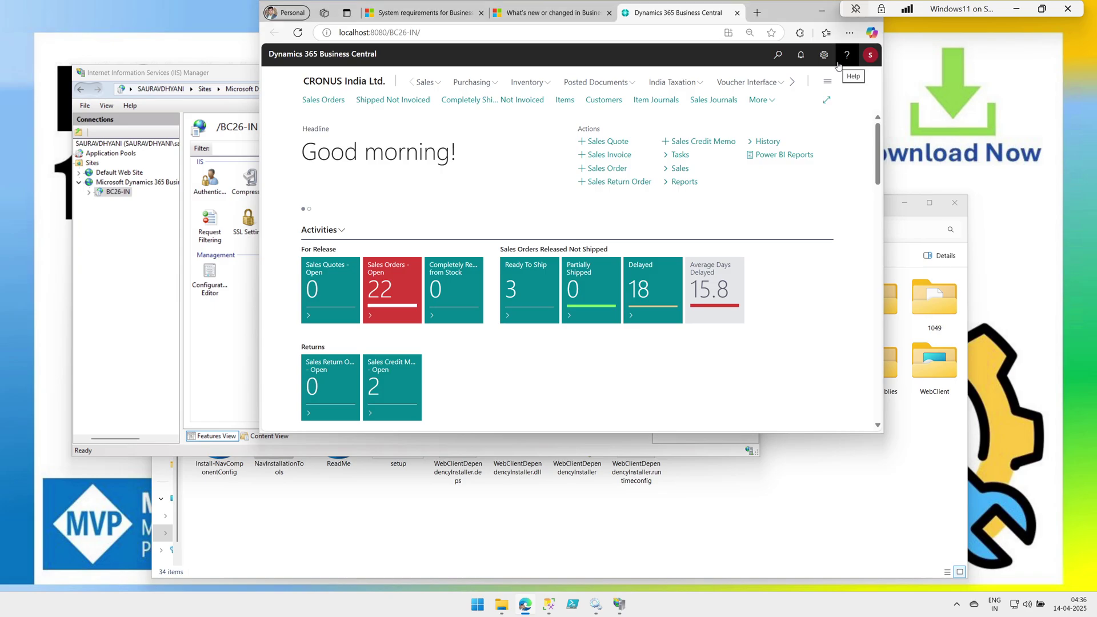
double_click(795, 8)
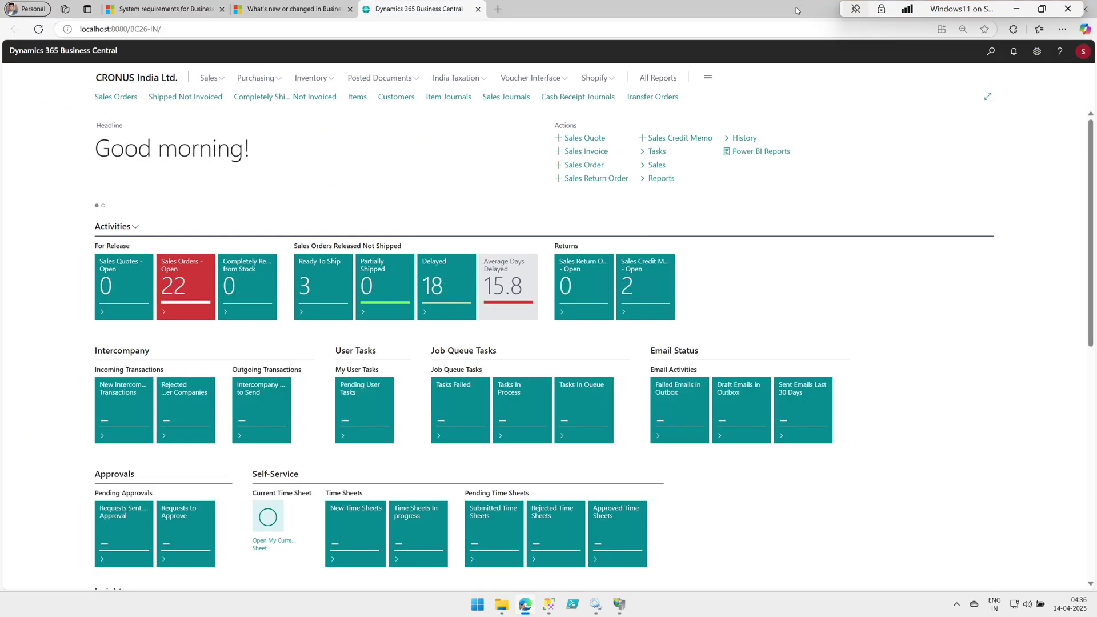
Check the installed platform and application version in Help & Support, and return to the Update 26.0 documentation page.
left_click(1061, 55)
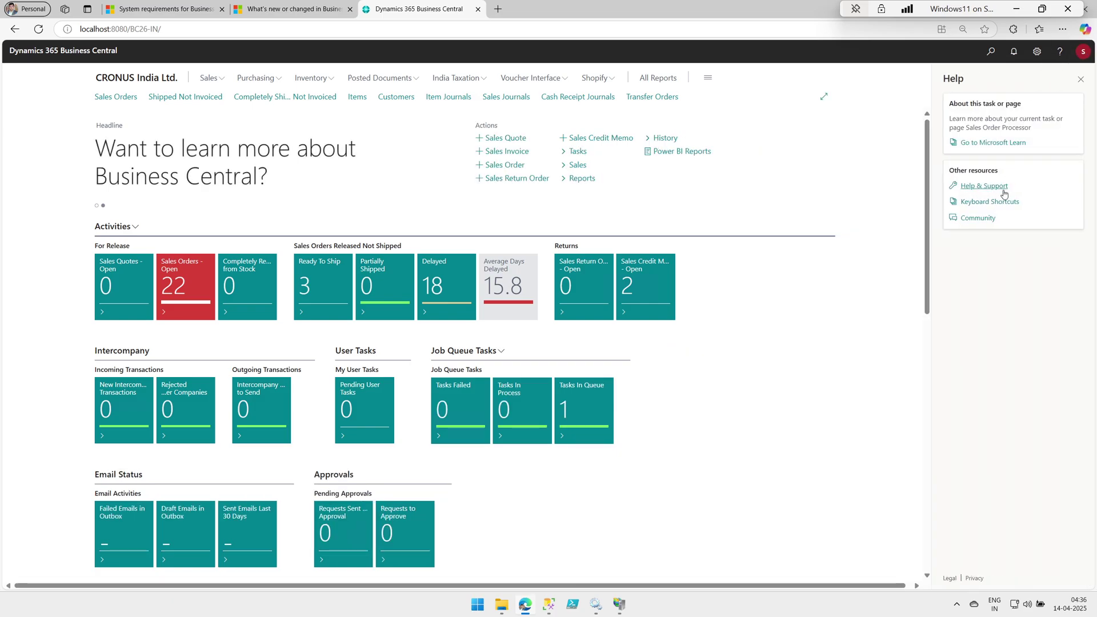
left_click(1003, 192)
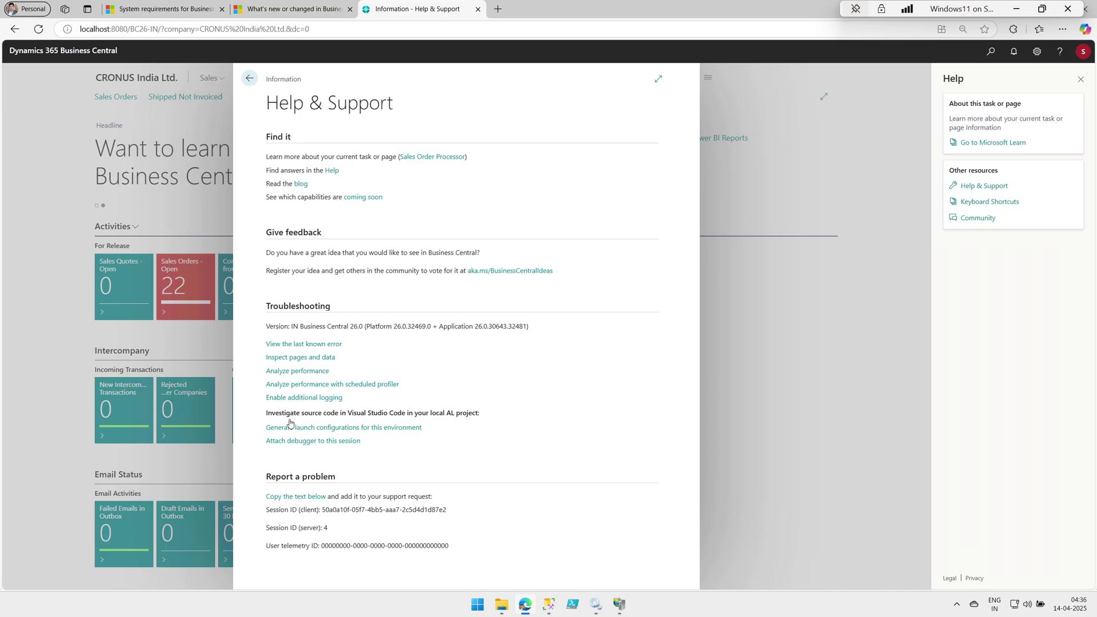
double_click(346, 327)
left_click_drag(347, 328, 547, 344)
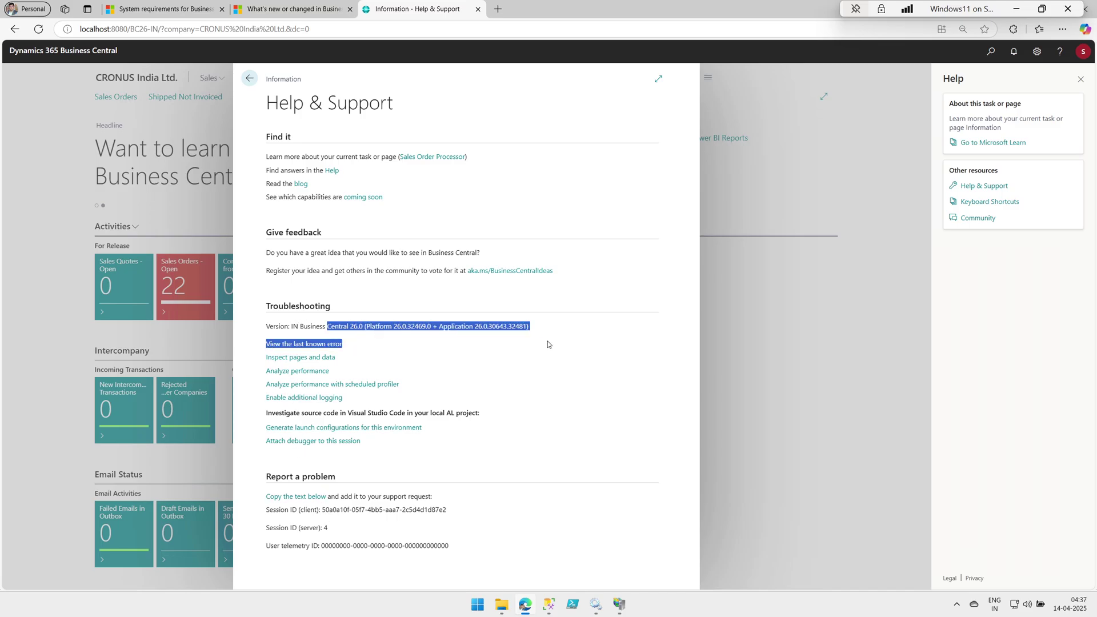
left_click(252, 81)
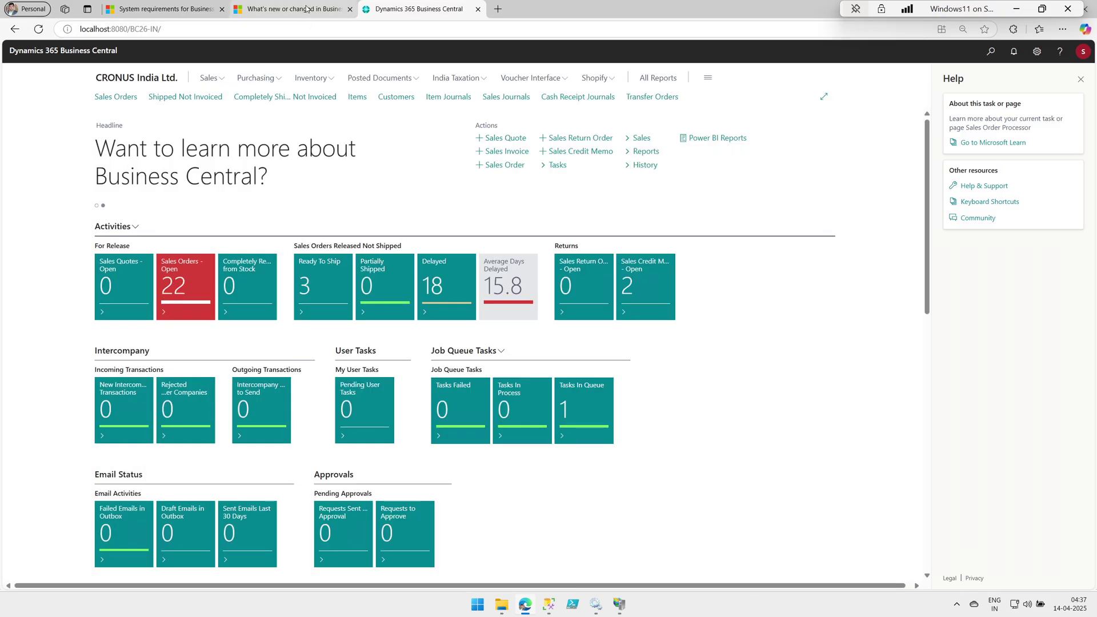
left_click(307, 8)
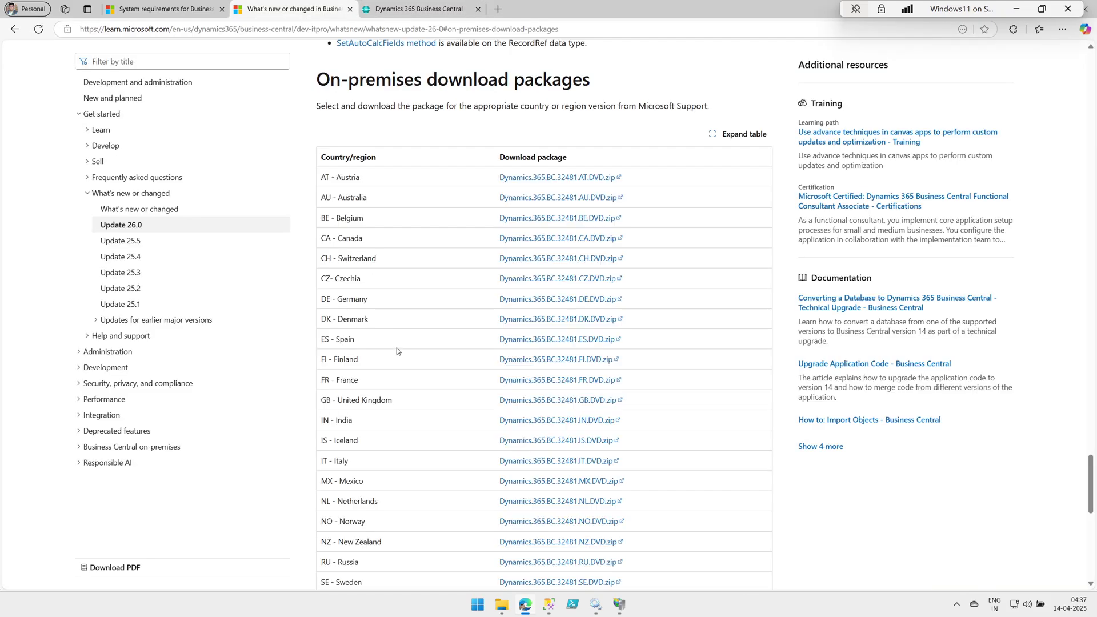